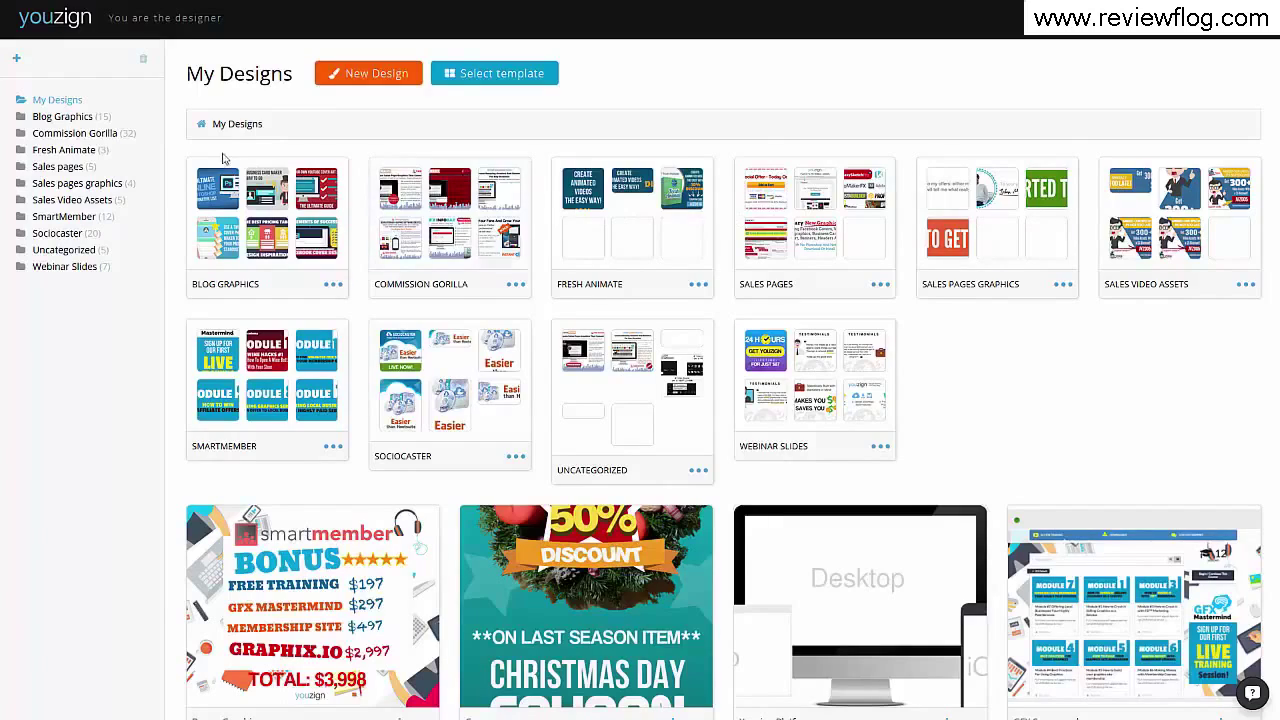
Scroll the My Designs dashboard and preview the Bonus Graphic design.
scroll(1022, 345, down, 1)
scroll(1022, 345, down, 2)
scroll(1006, 334, up, 3)
scroll(1063, 334, down, 1)
scroll(1063, 334, down, 1)
mouse_move(356, 469)
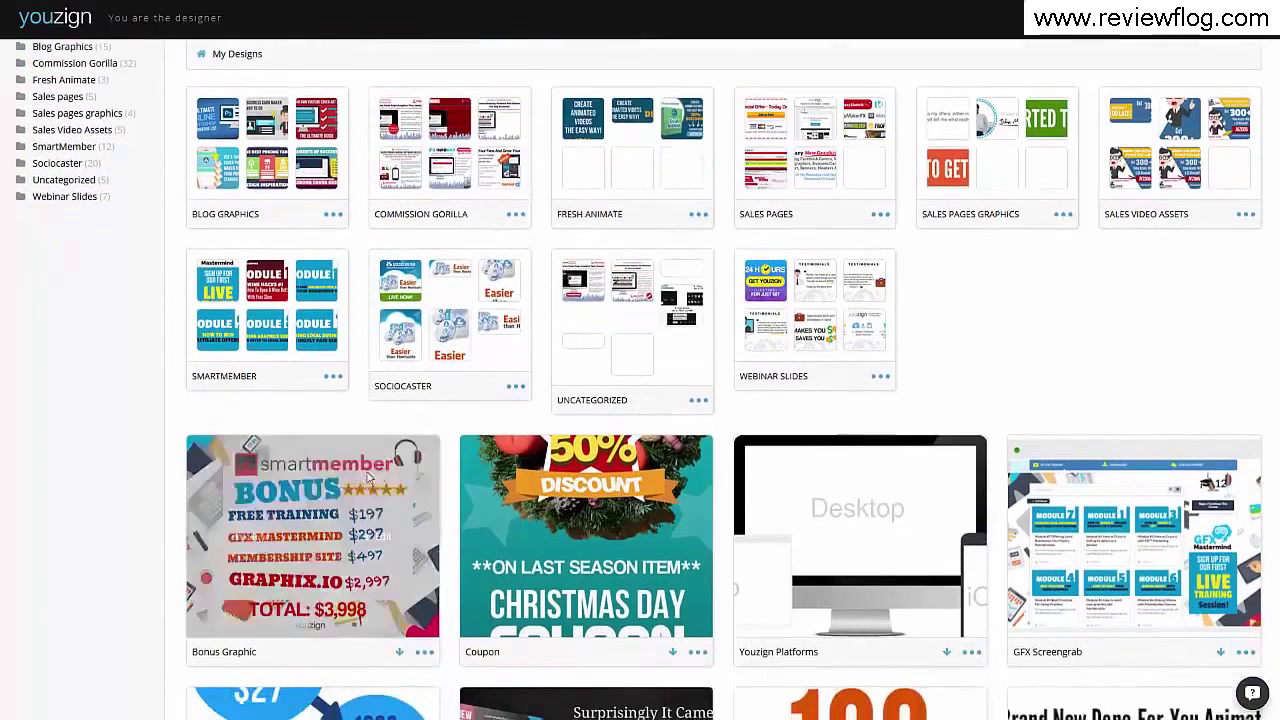
click(258, 539)
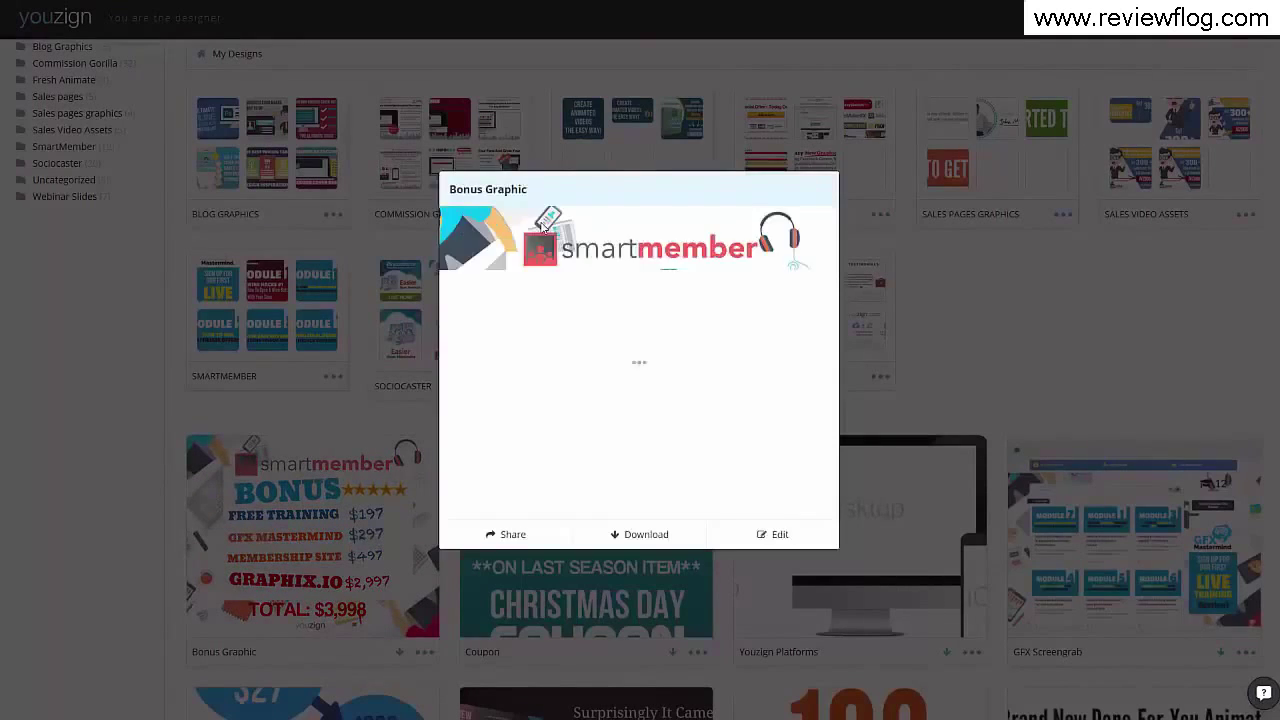
click(978, 334)
Preview the Coupon and GFX Screengrab designs, closing each preview.
scroll(565, 378, down, 3)
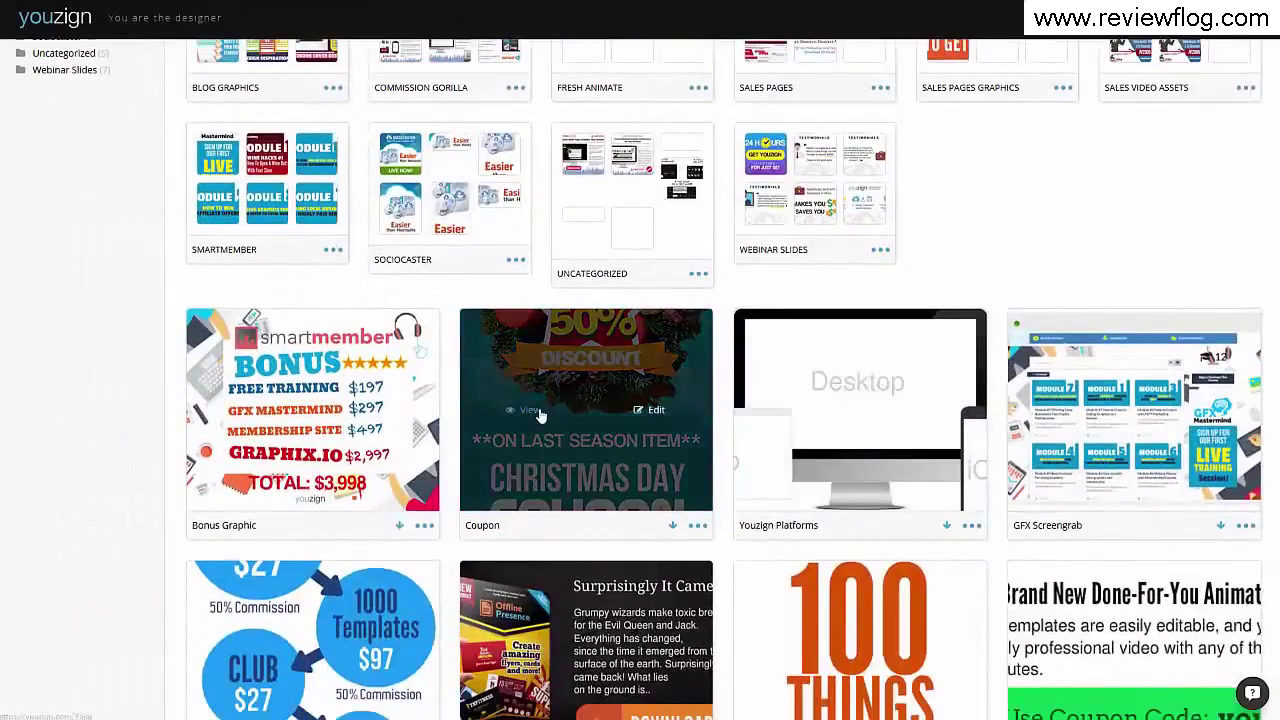
click(537, 413)
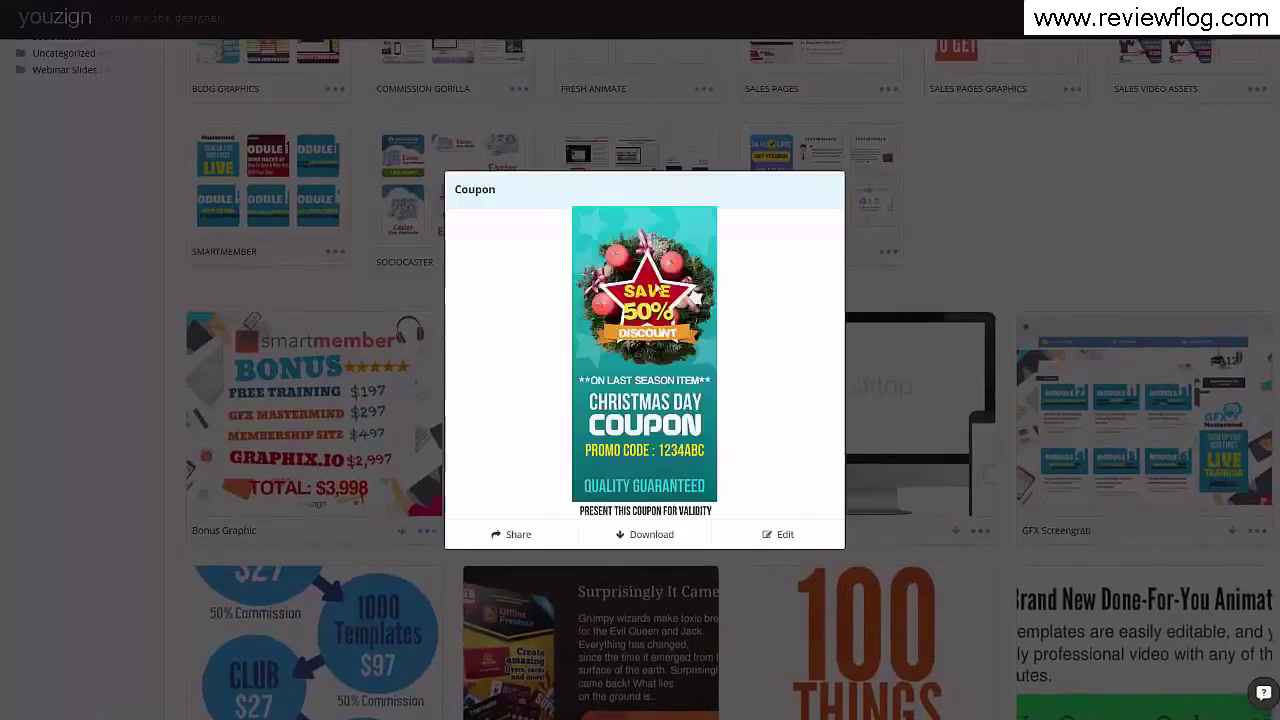
click(1037, 209)
mouse_move(1107, 388)
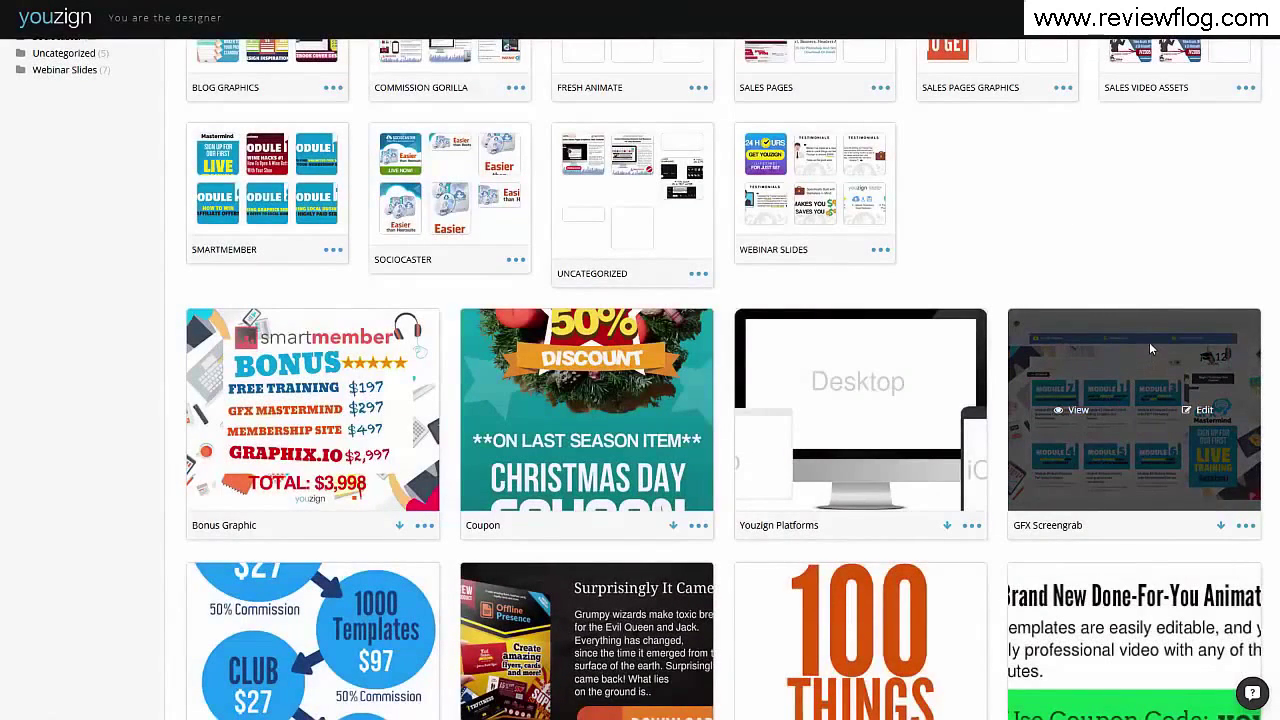
click(1076, 412)
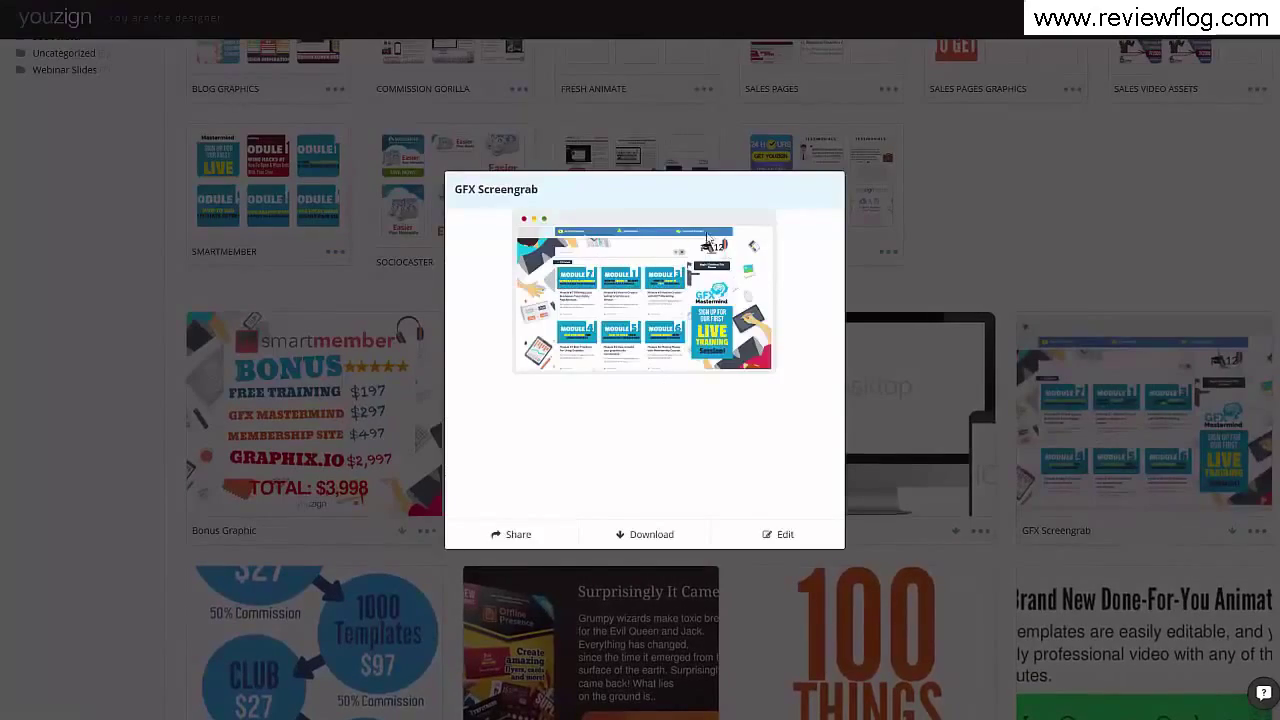
click(1096, 240)
Scroll down through the remaining designs and back up to the top.
scroll(1035, 280, down, 3)
scroll(995, 320, down, 10)
scroll(995, 323, down, 3)
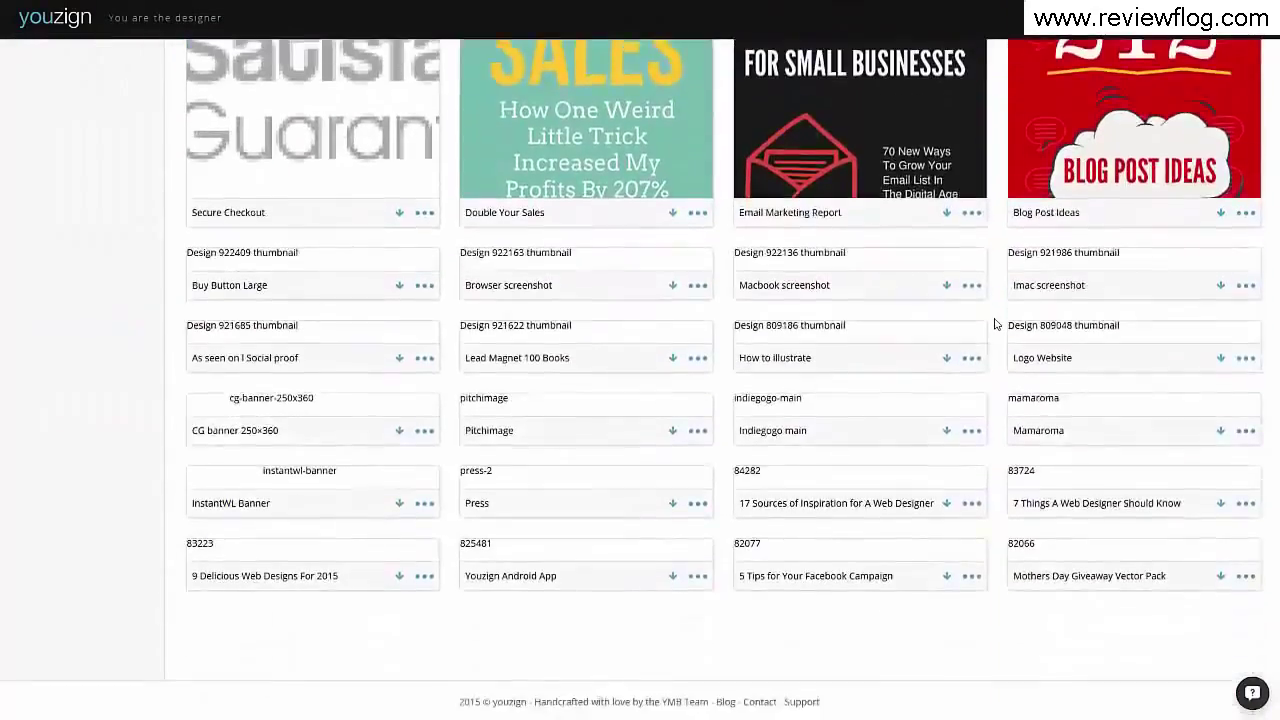
scroll(838, 284, down, 8)
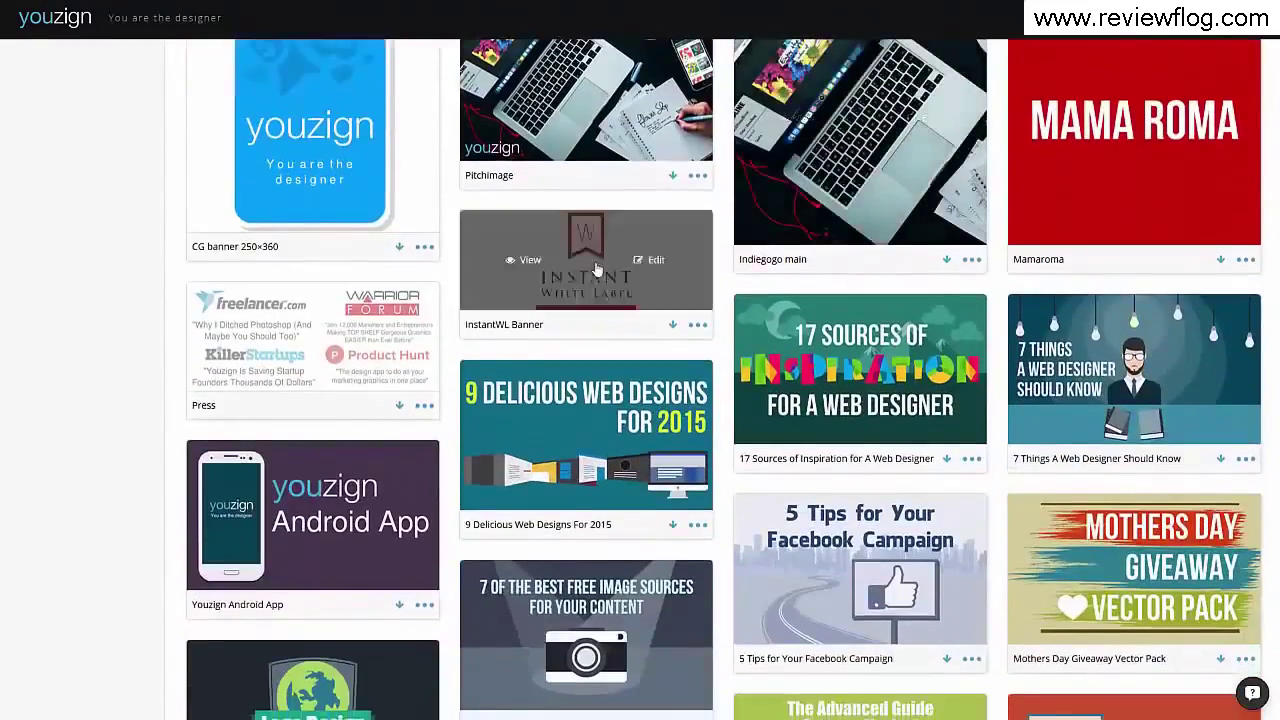
scroll(846, 275, down, 3)
scroll(890, 225, down, 7)
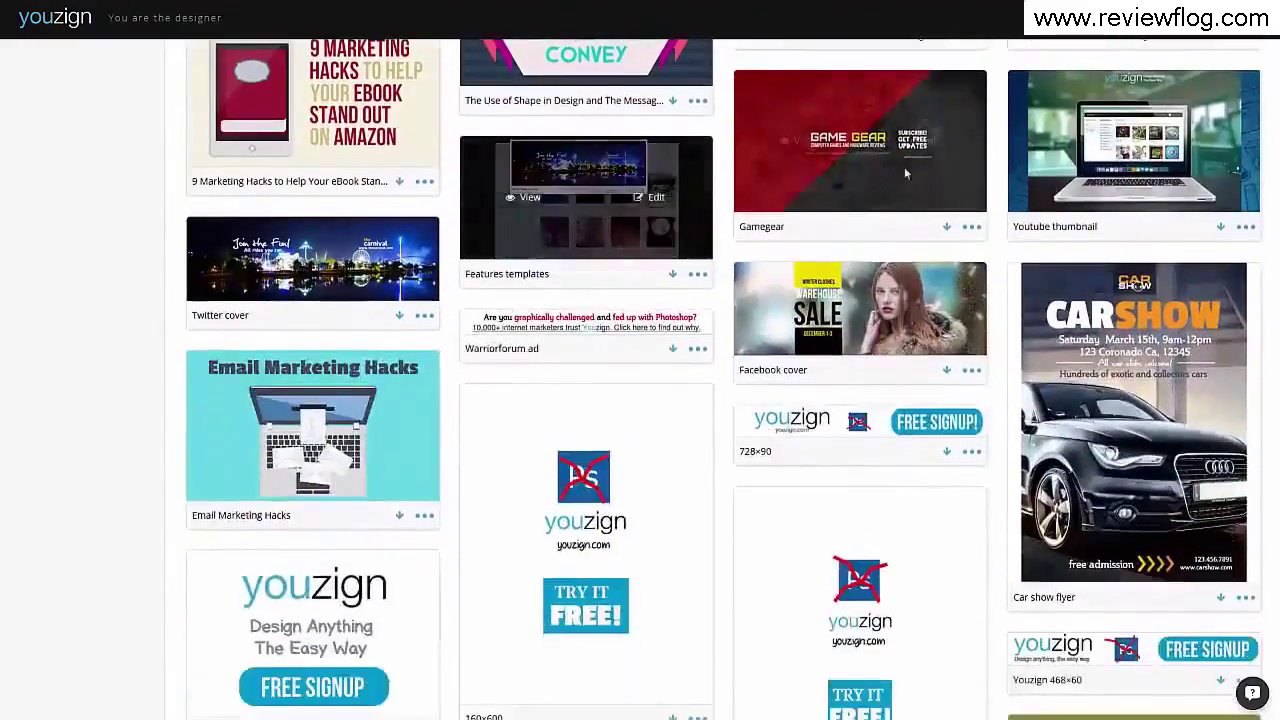
scroll(880, 220, down, 5)
scroll(921, 203, up, 3)
scroll(911, 220, up, 10)
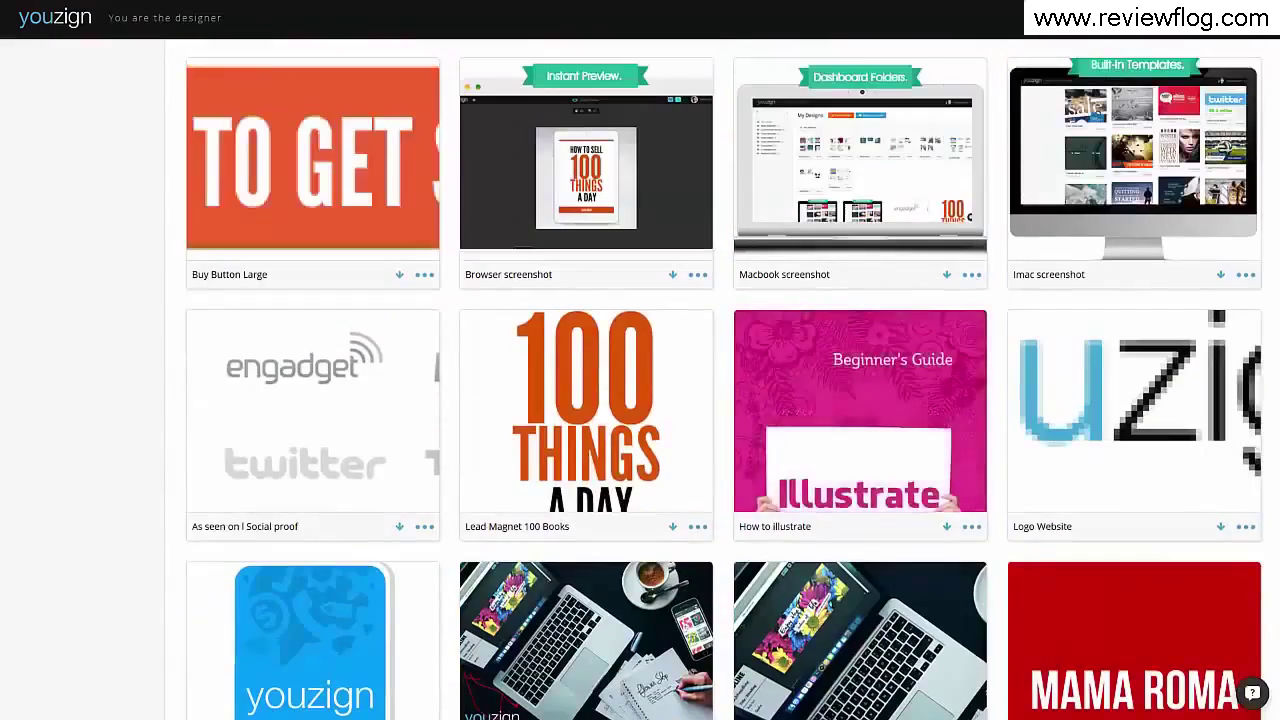
scroll(722, 380, up, 8)
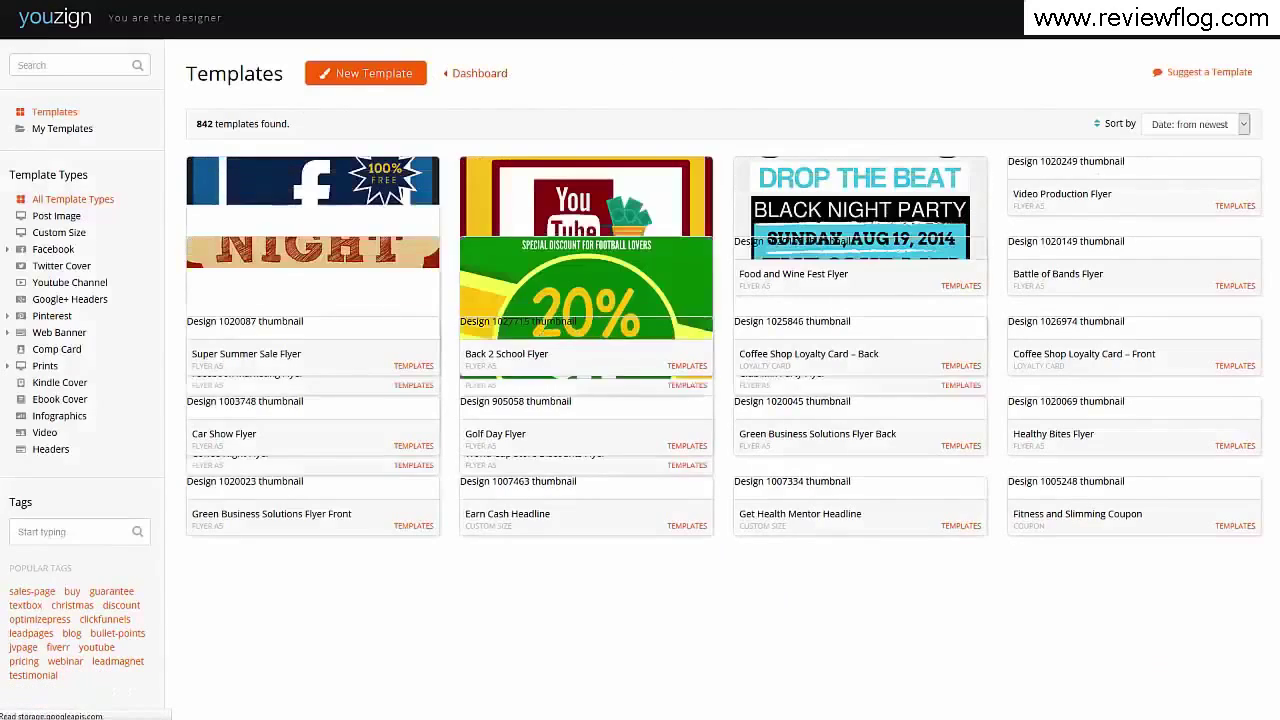
mouse_move(601, 232)
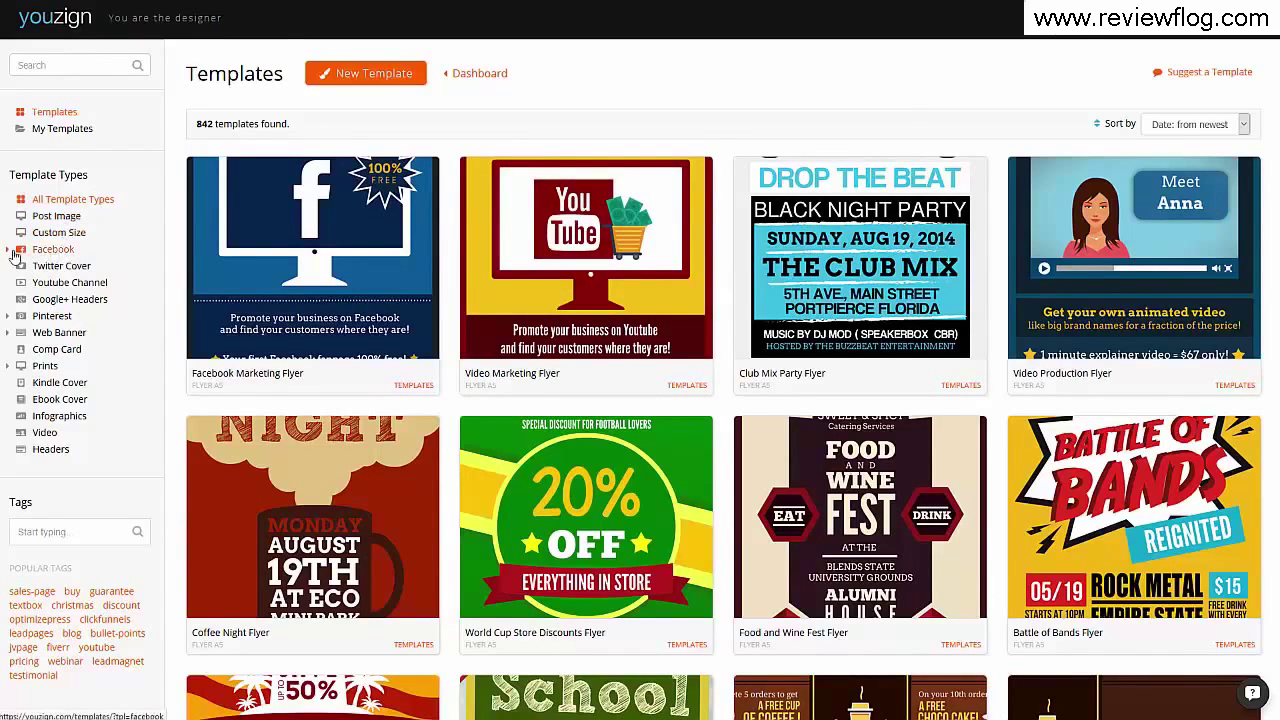
Expand the Facebook, Pinterest, Web Banner and Prints categories in the Template Types sidebar.
click(9, 249)
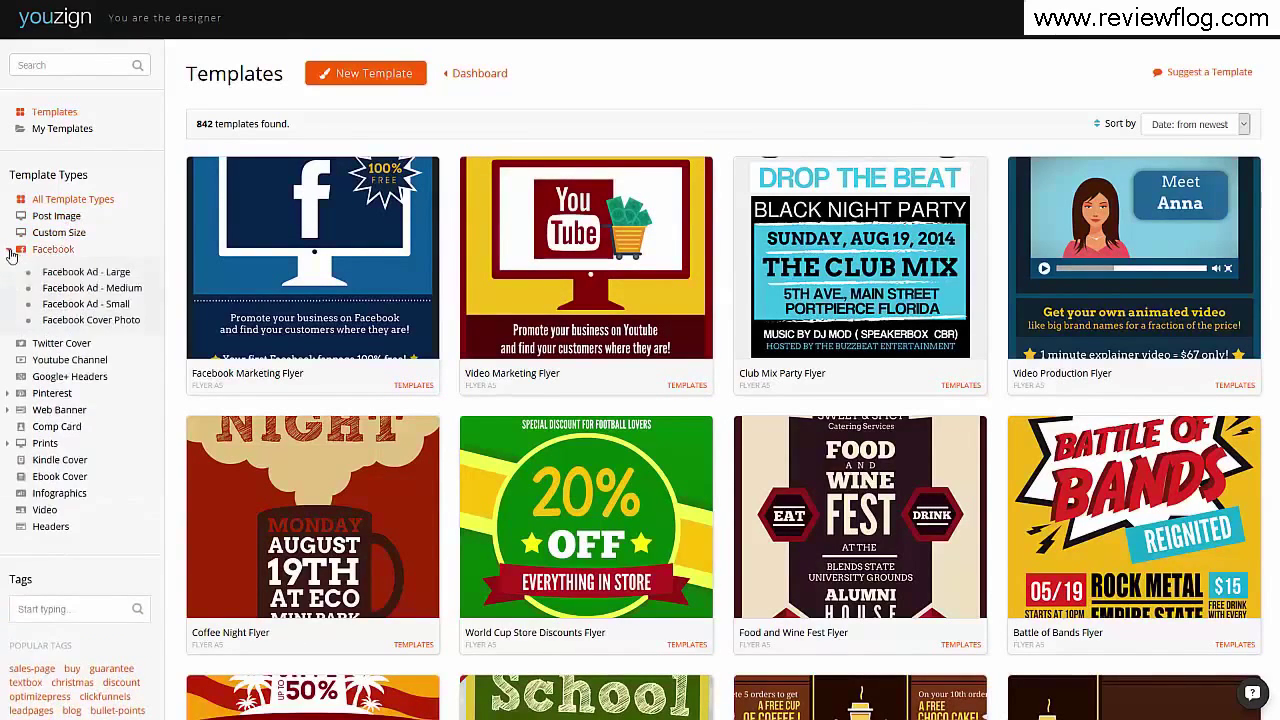
click(10, 393)
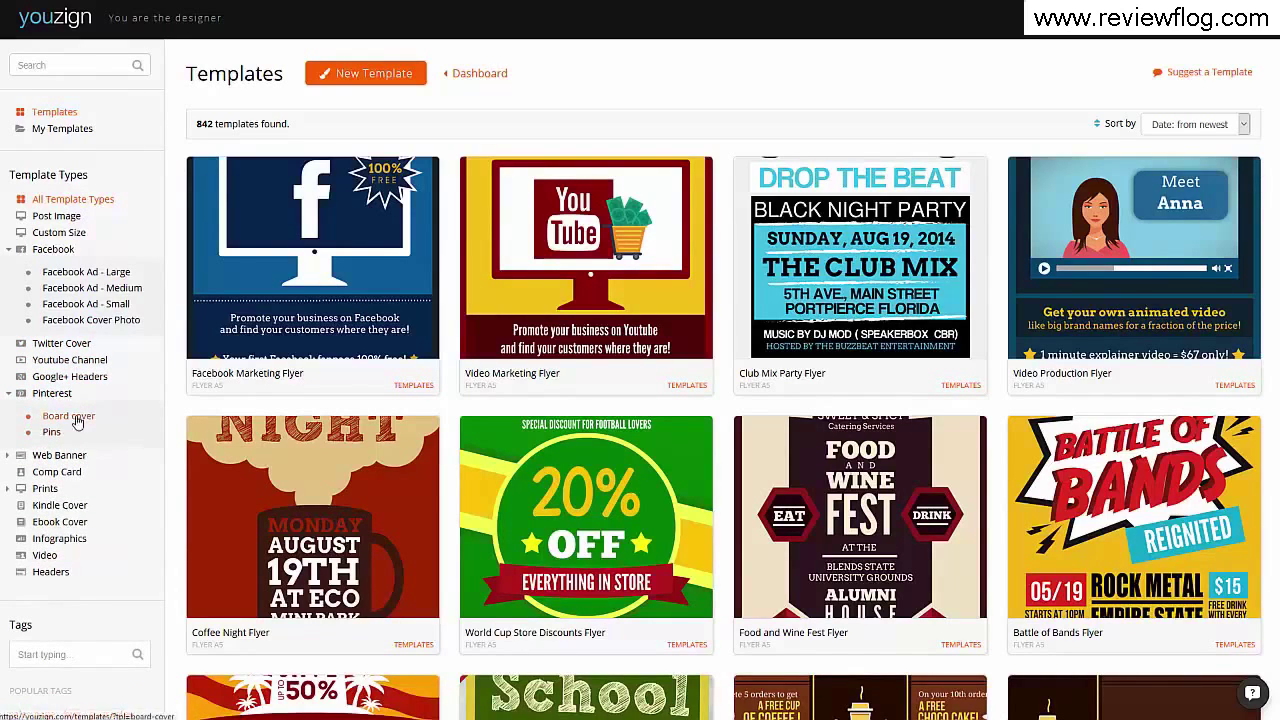
click(10, 457)
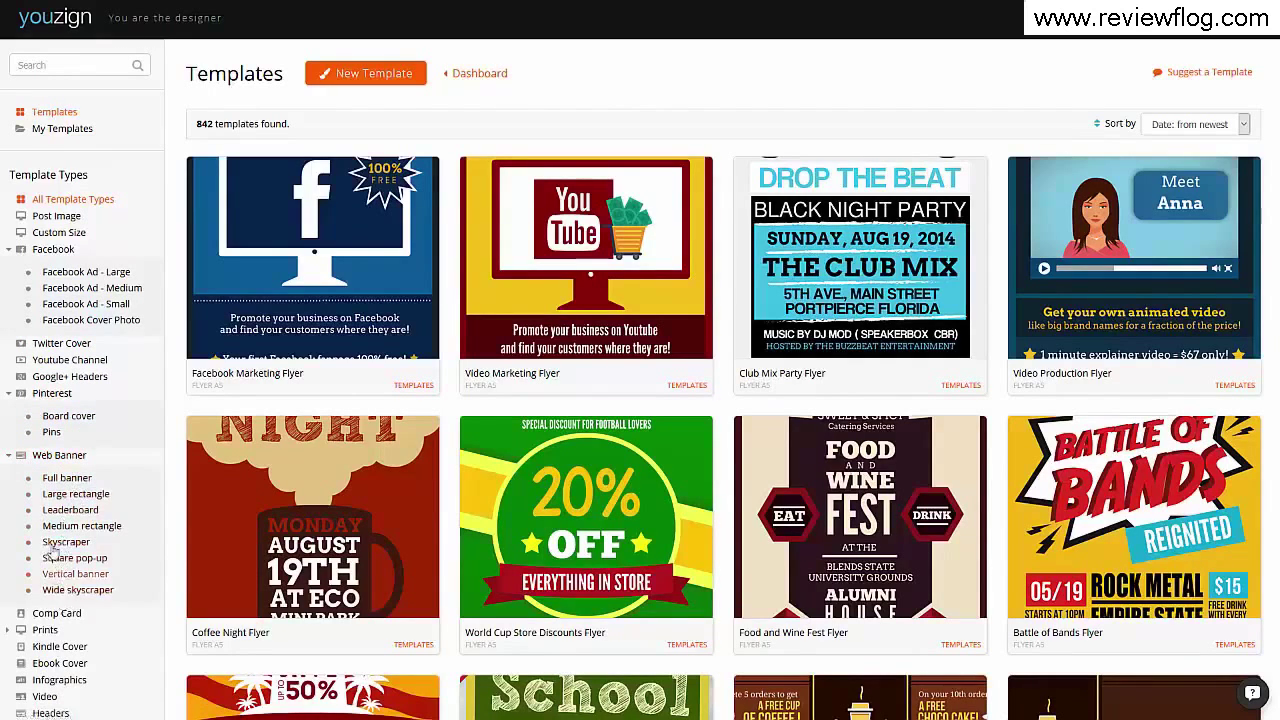
scroll(47, 560, down, 1)
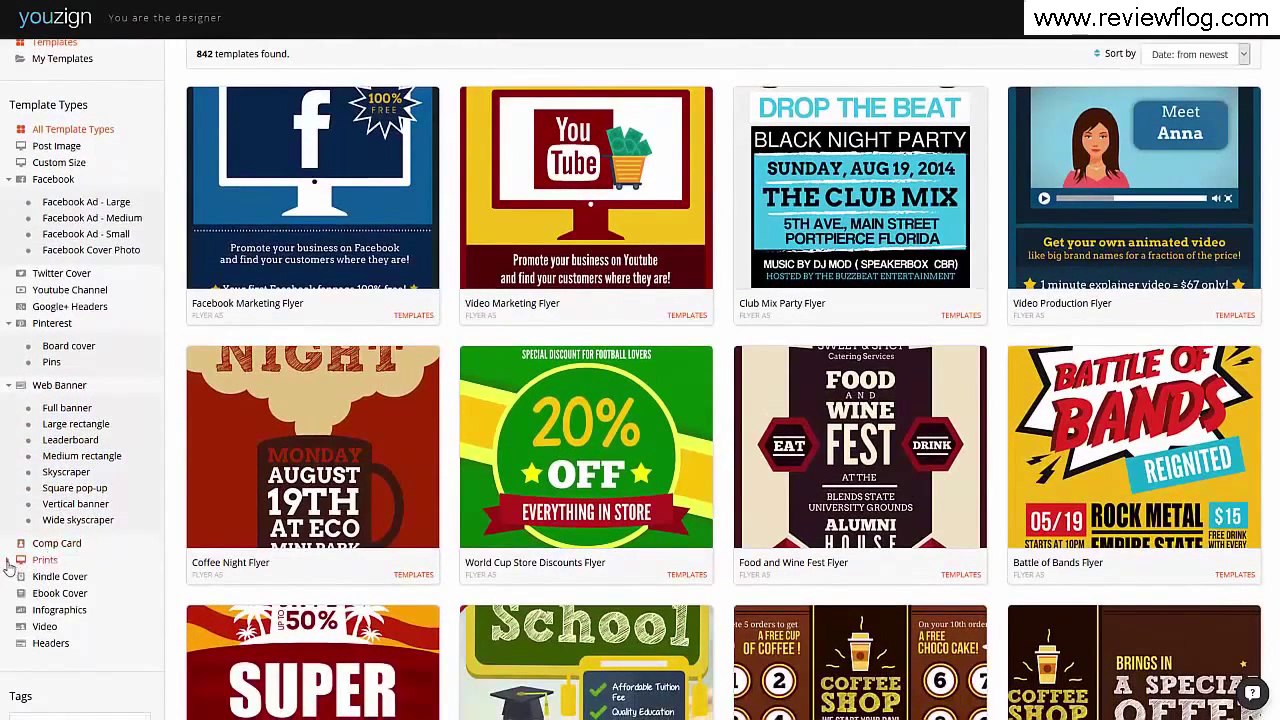
click(9, 563)
scroll(92, 545, down, 1)
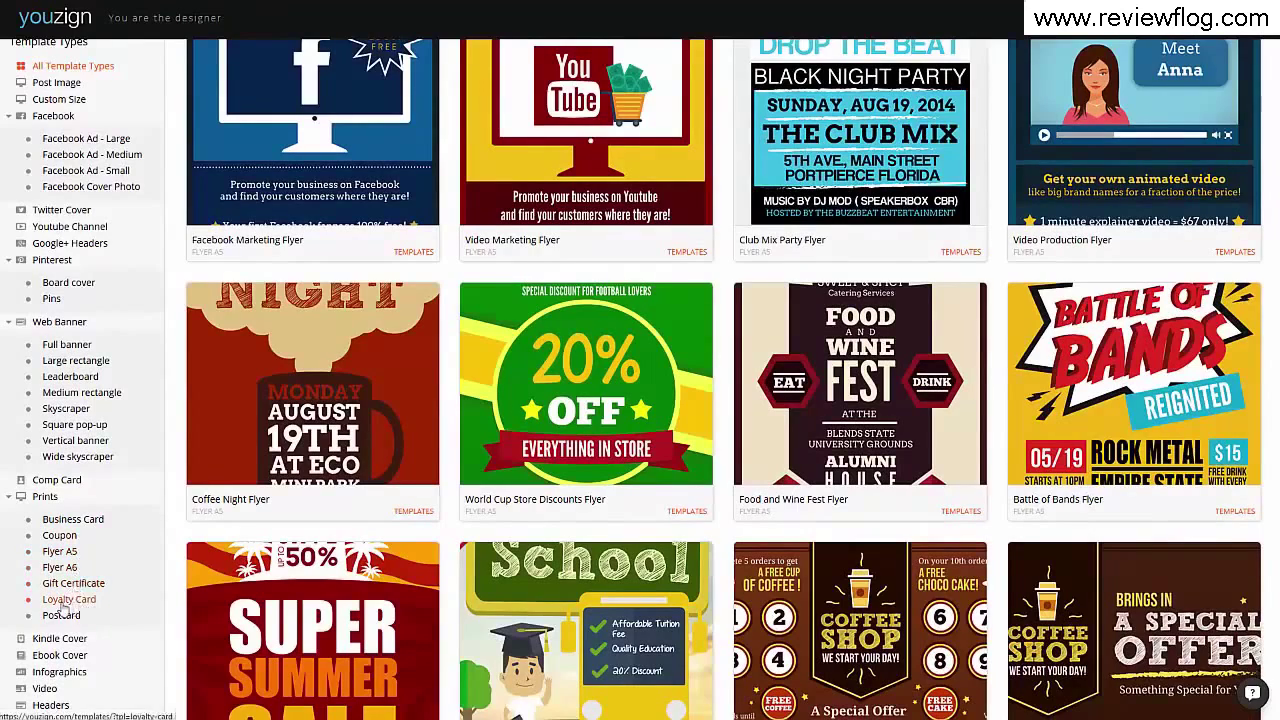
scroll(133, 561, down, 1)
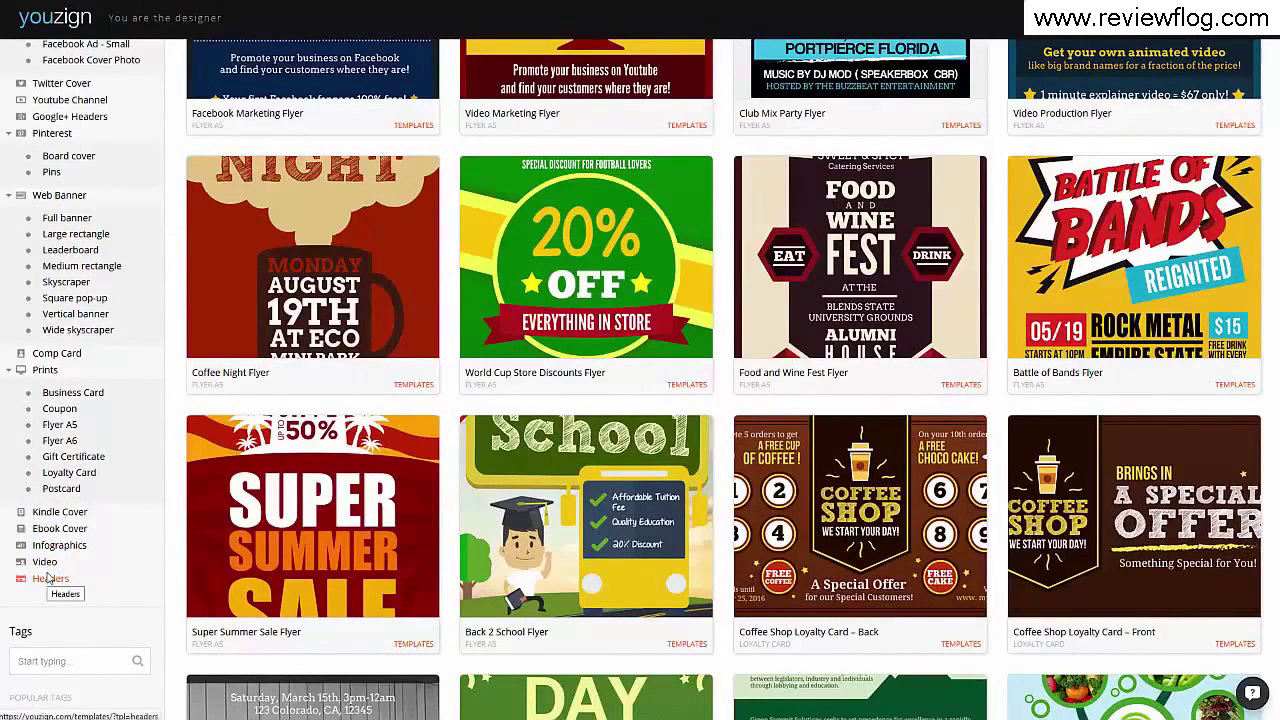
scroll(60, 580, up, 3)
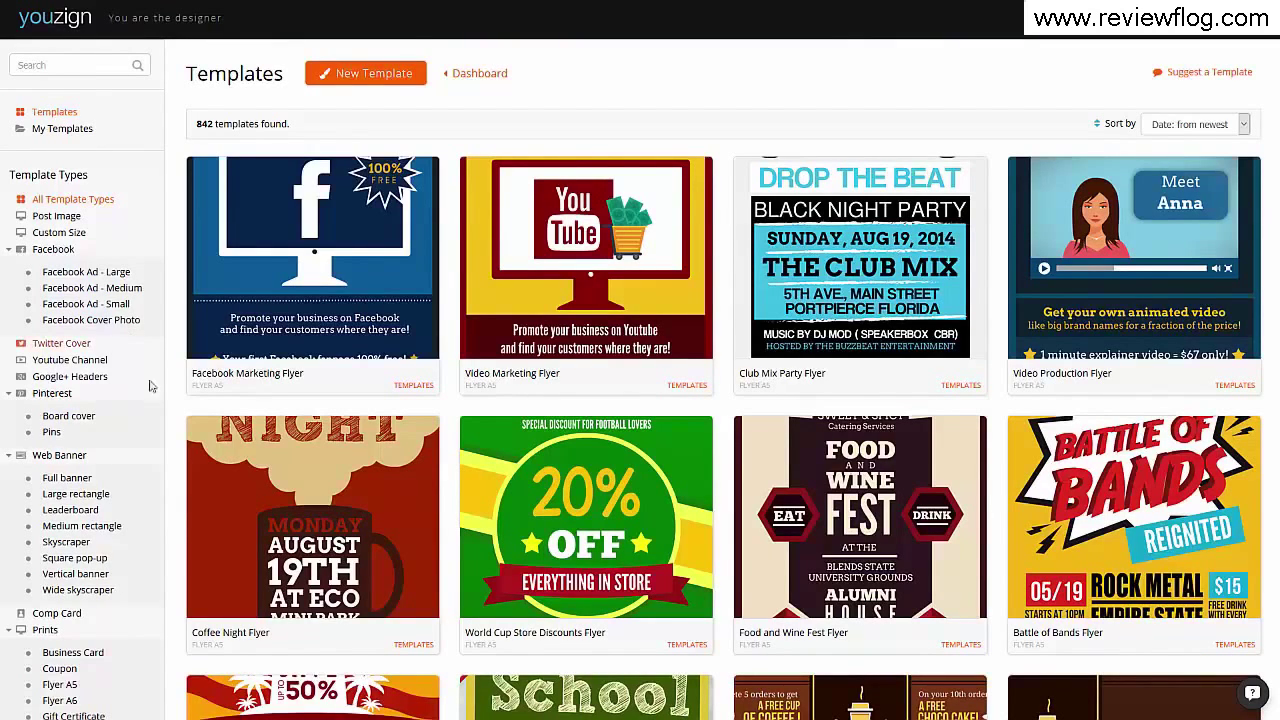
Filter to the seven Facebook Ad – Large templates and start a design from Plaza Pizza.
click(110, 272)
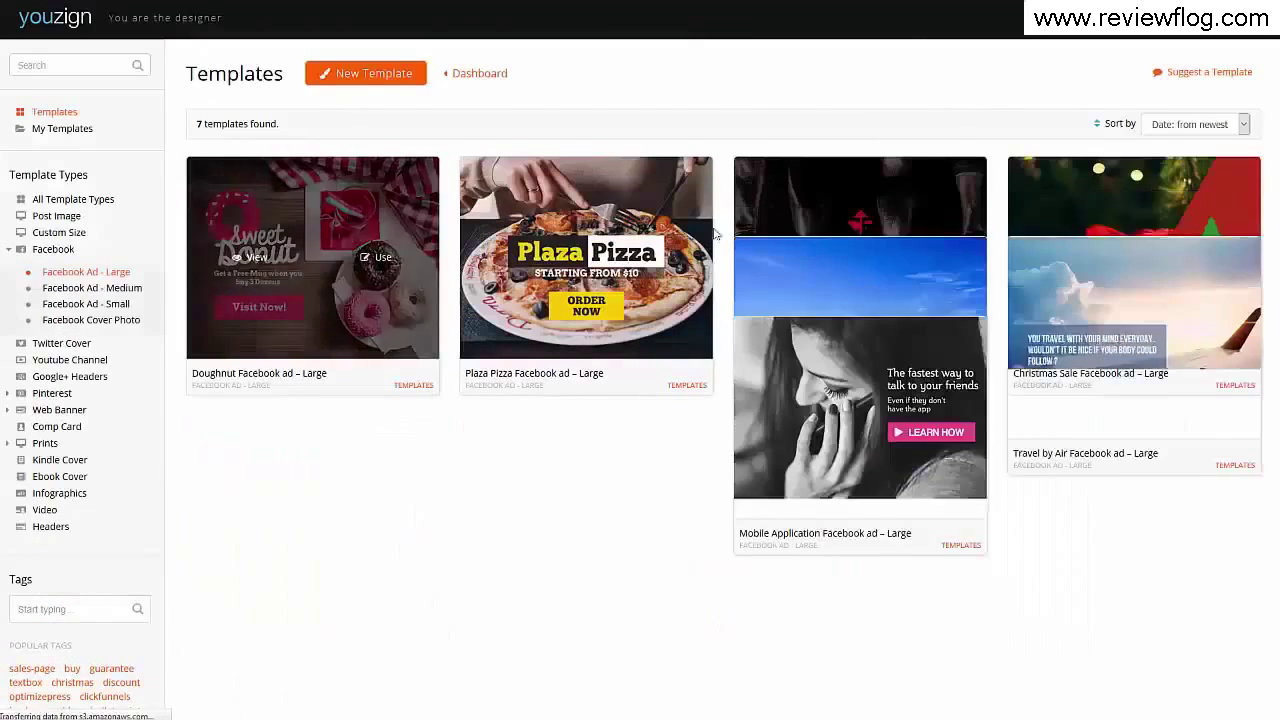
scroll(960, 260, down, 1)
scroll(943, 294, up, 1)
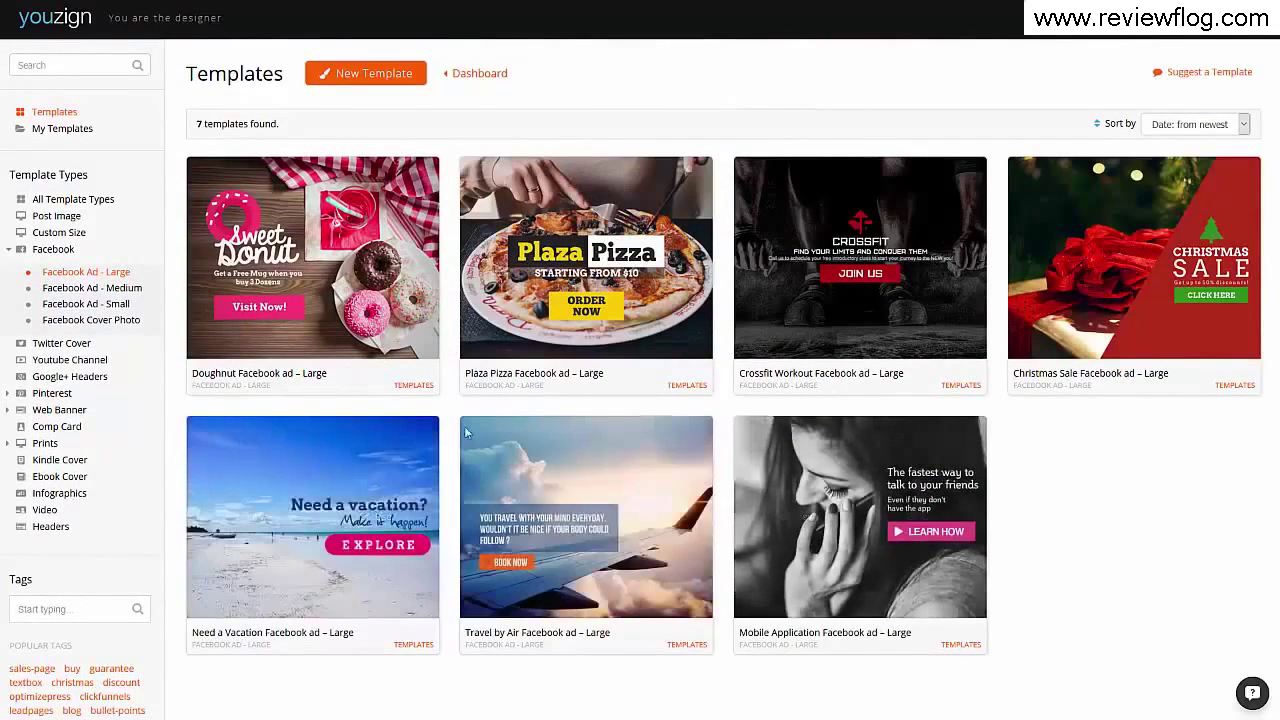
mouse_move(647, 262)
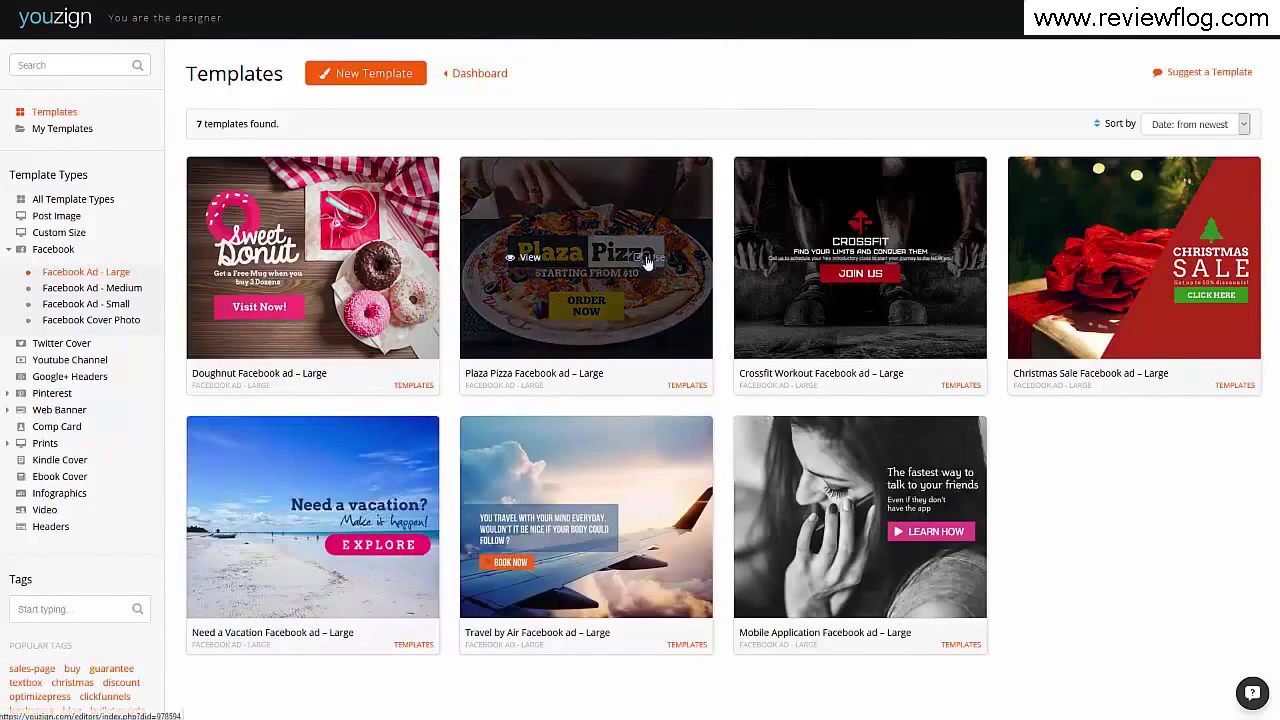
click(646, 262)
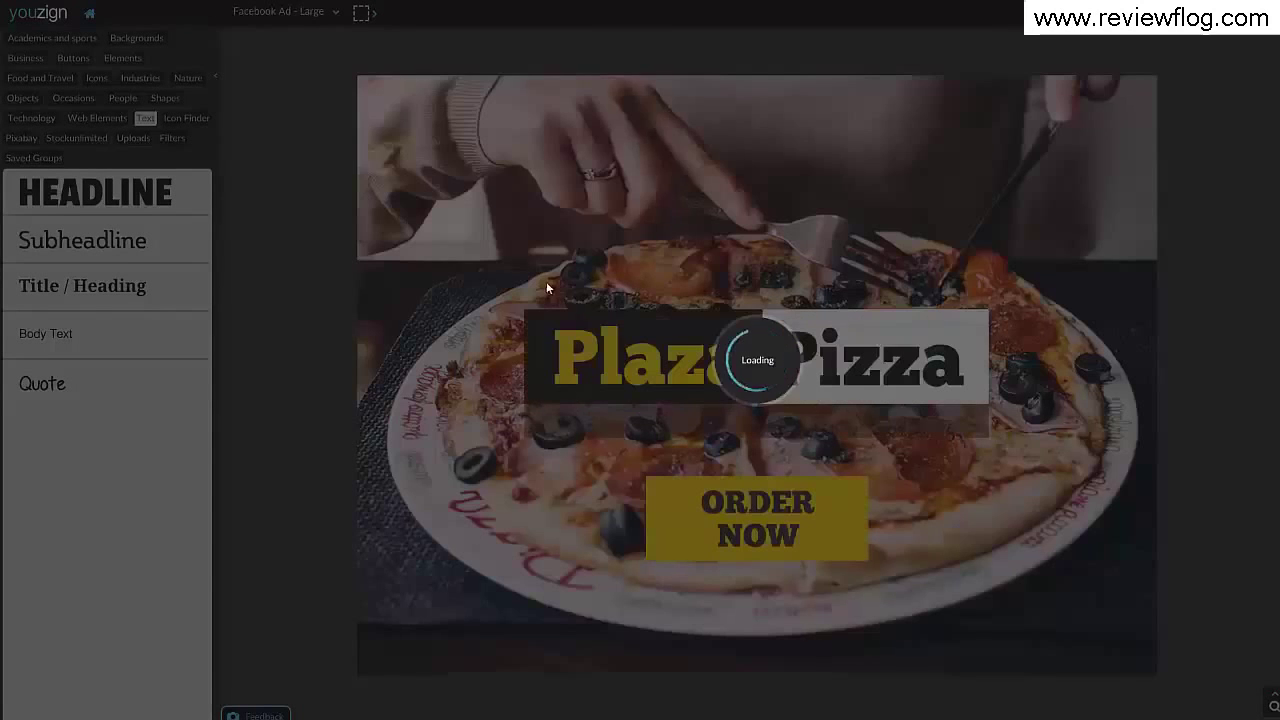
Save the Plaza Pizza ad with the title 'Mar'.
click(762, 177)
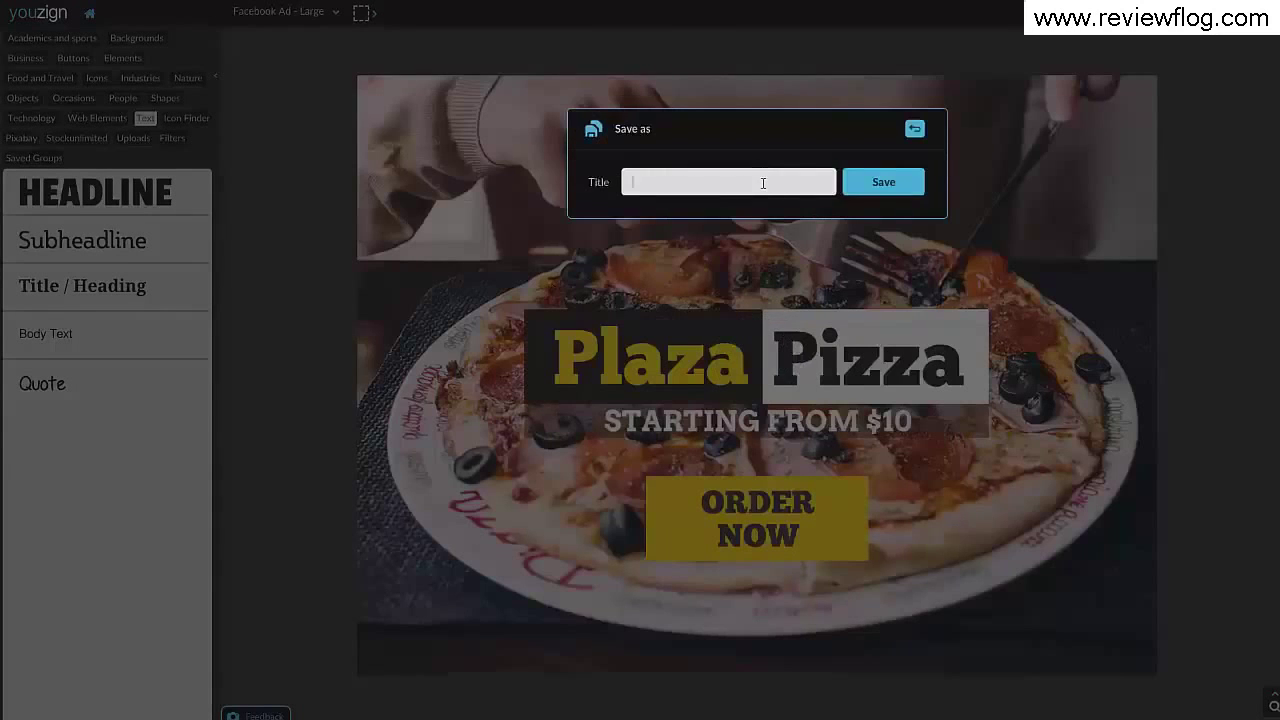
text(Martinstest)
click(883, 183)
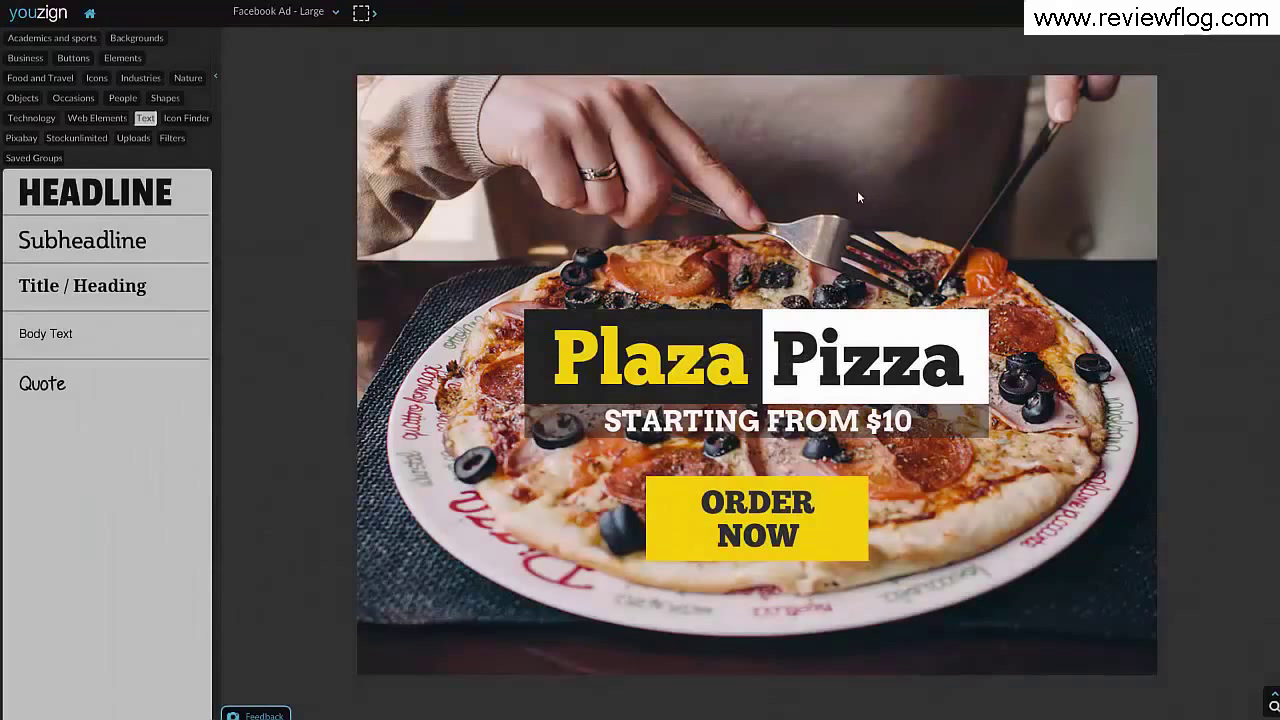
Shift the pizza background photo right, then ease it slightly back left.
click(697, 186)
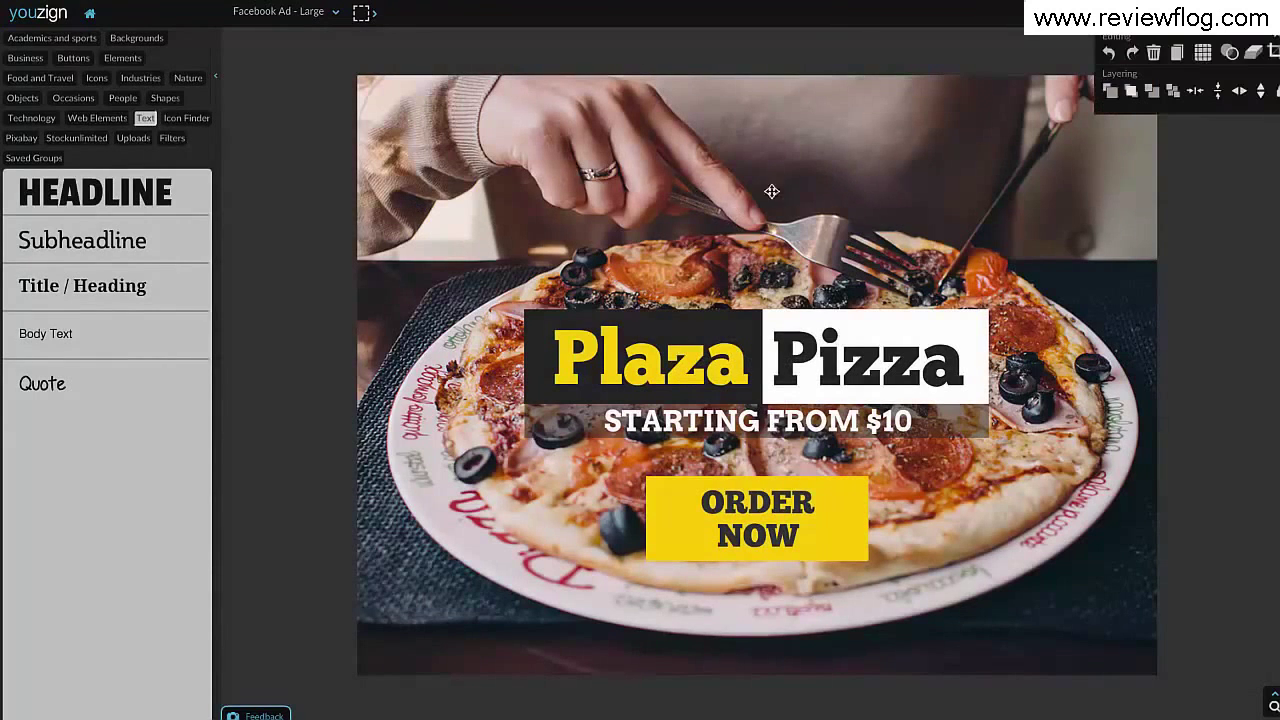
drag(598, 186, 648, 186)
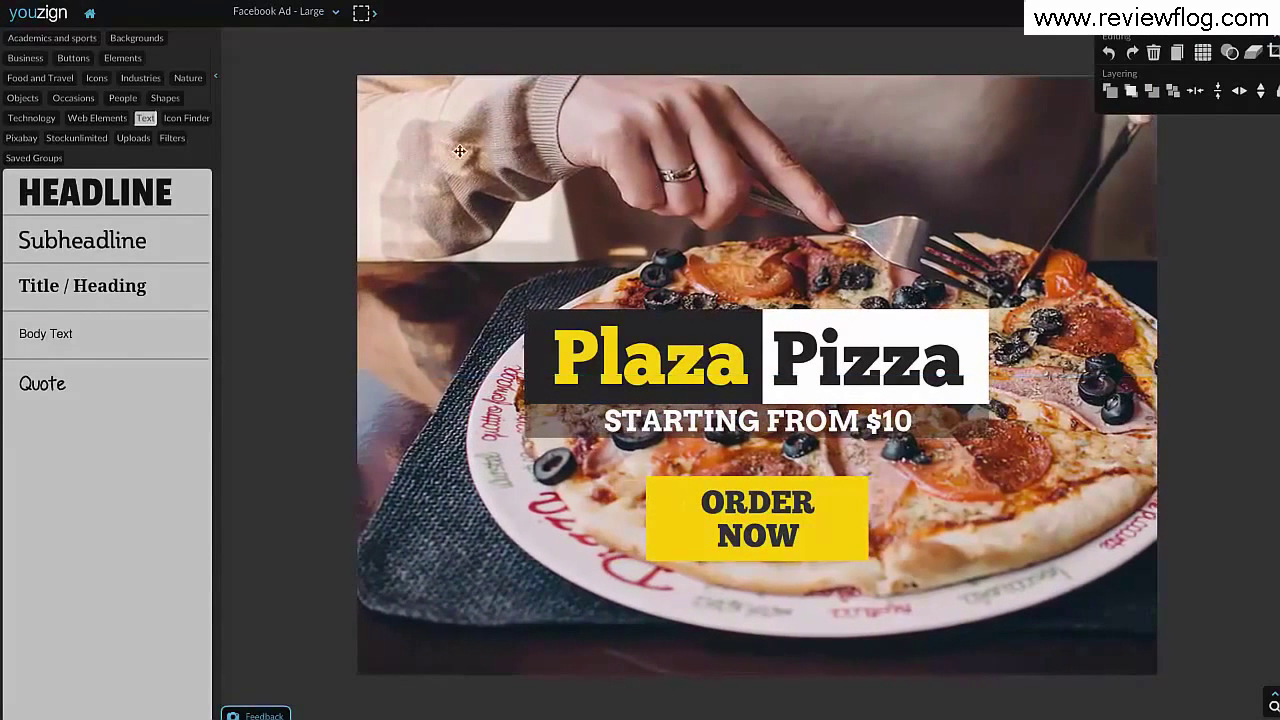
drag(766, 234, 732, 234)
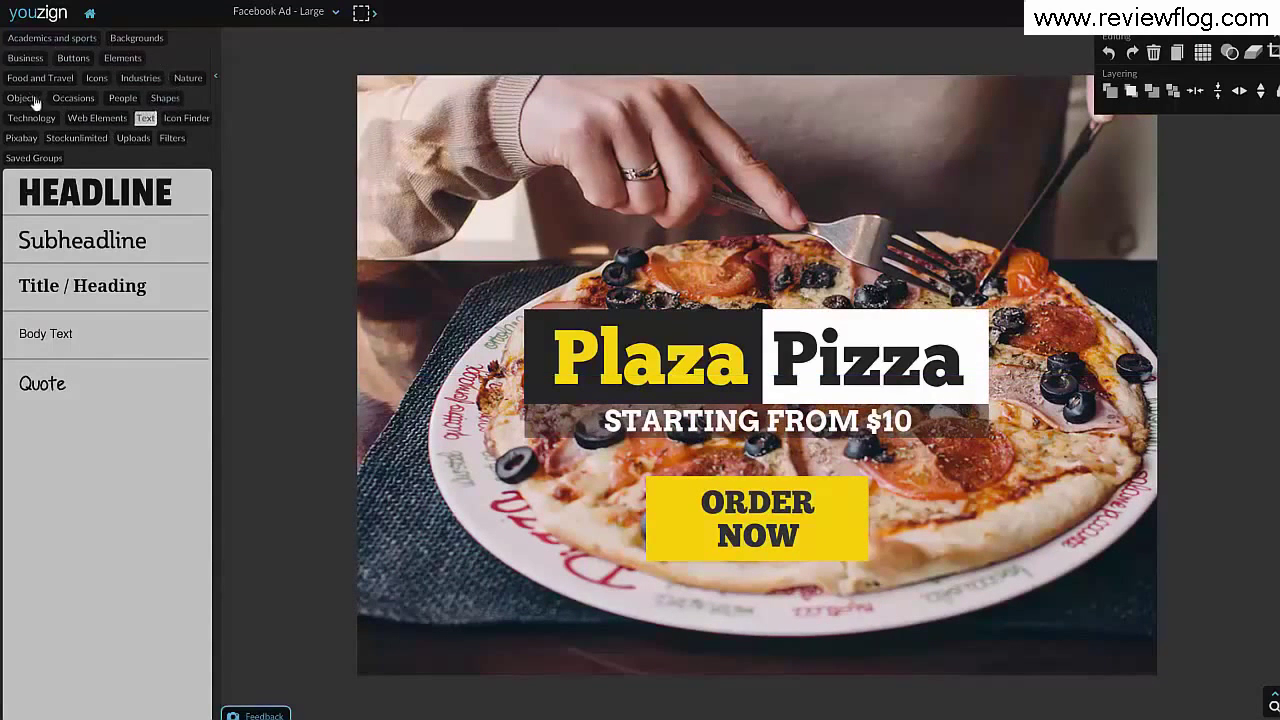
Preview black-and-white, Vignette, Polaroid and Vintage filters on the pizza photo.
click(172, 140)
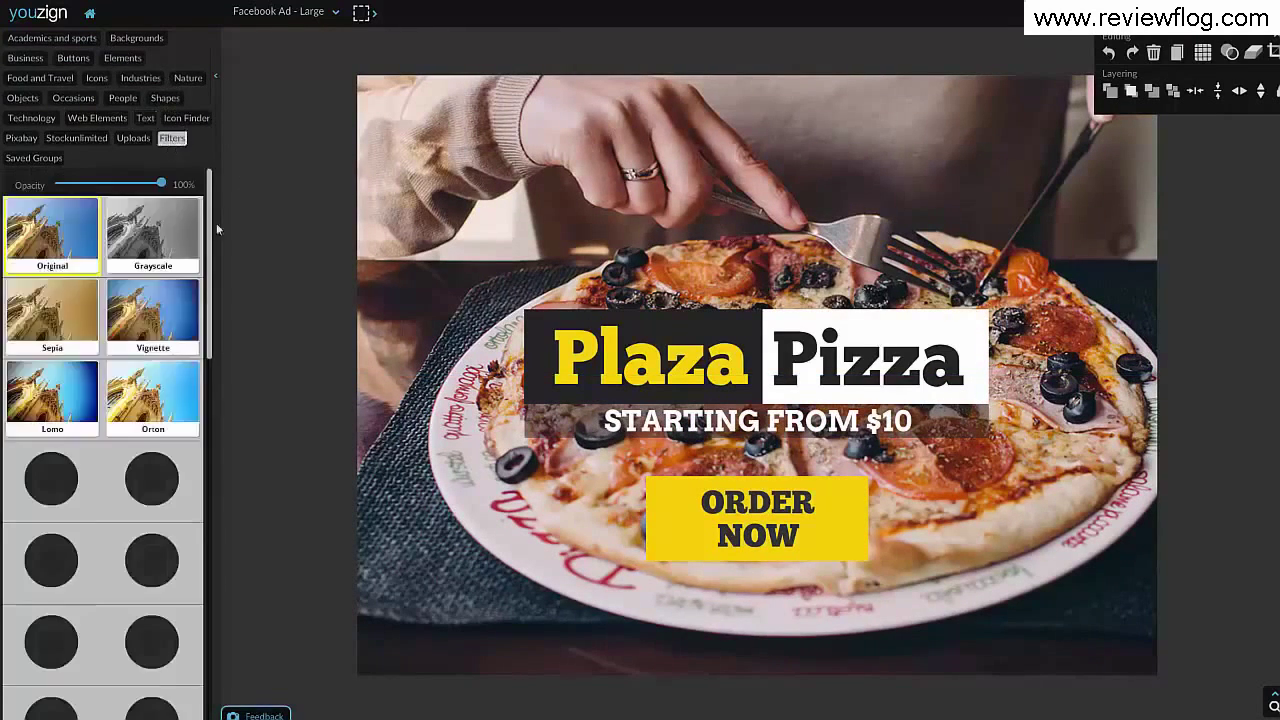
click(174, 236)
click(150, 307)
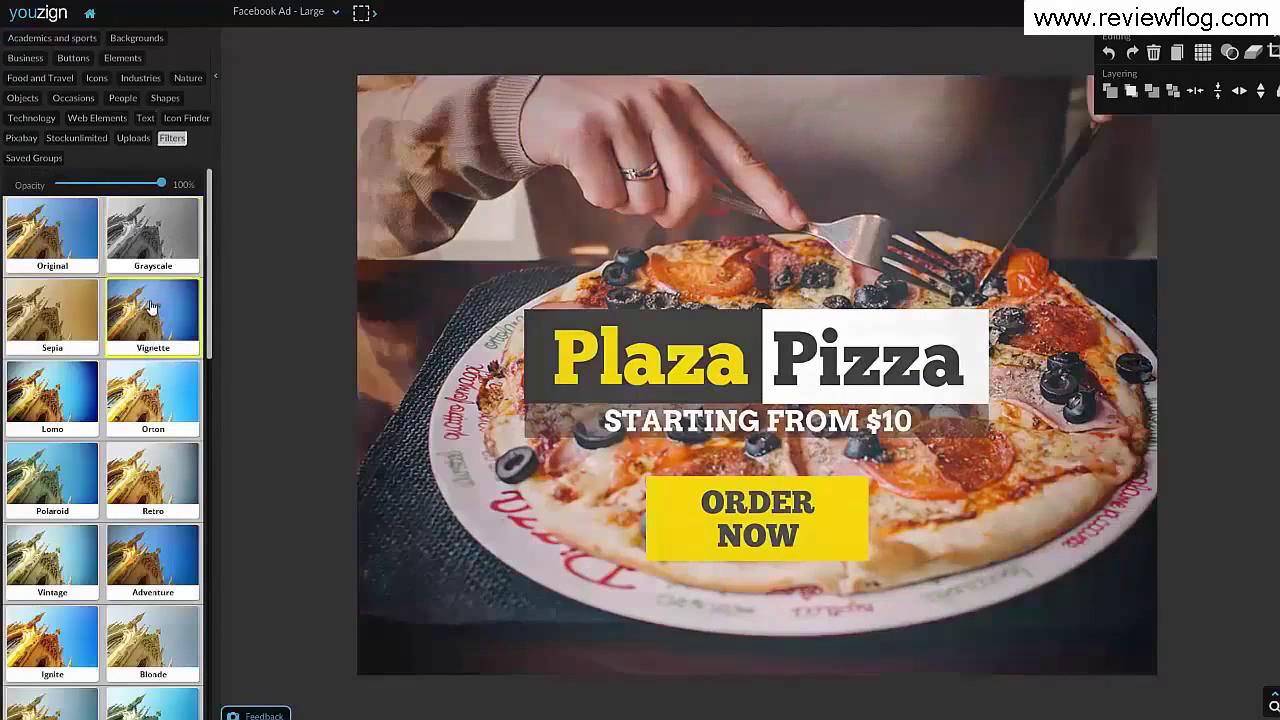
scroll(140, 380, down, 1)
click(65, 418)
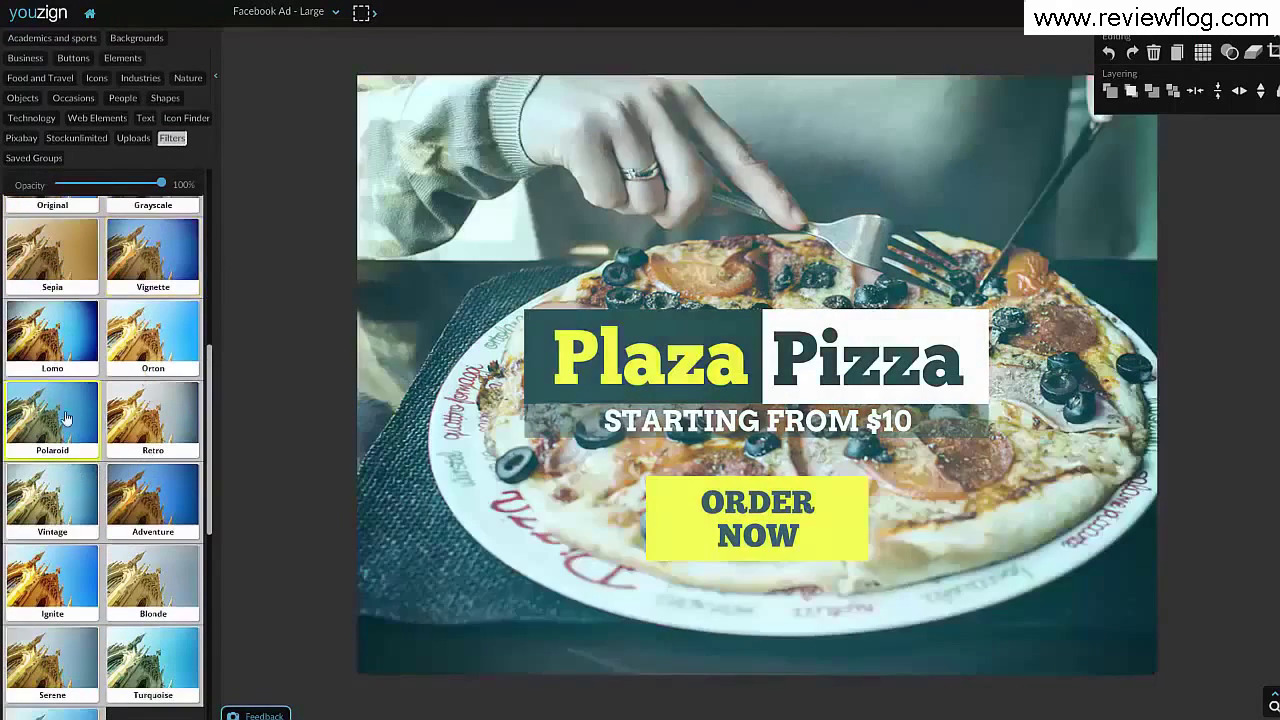
click(72, 520)
Try Adventure, Turquoise and Serene, revert to Original colours, and nudge the Plaza title.
click(165, 490)
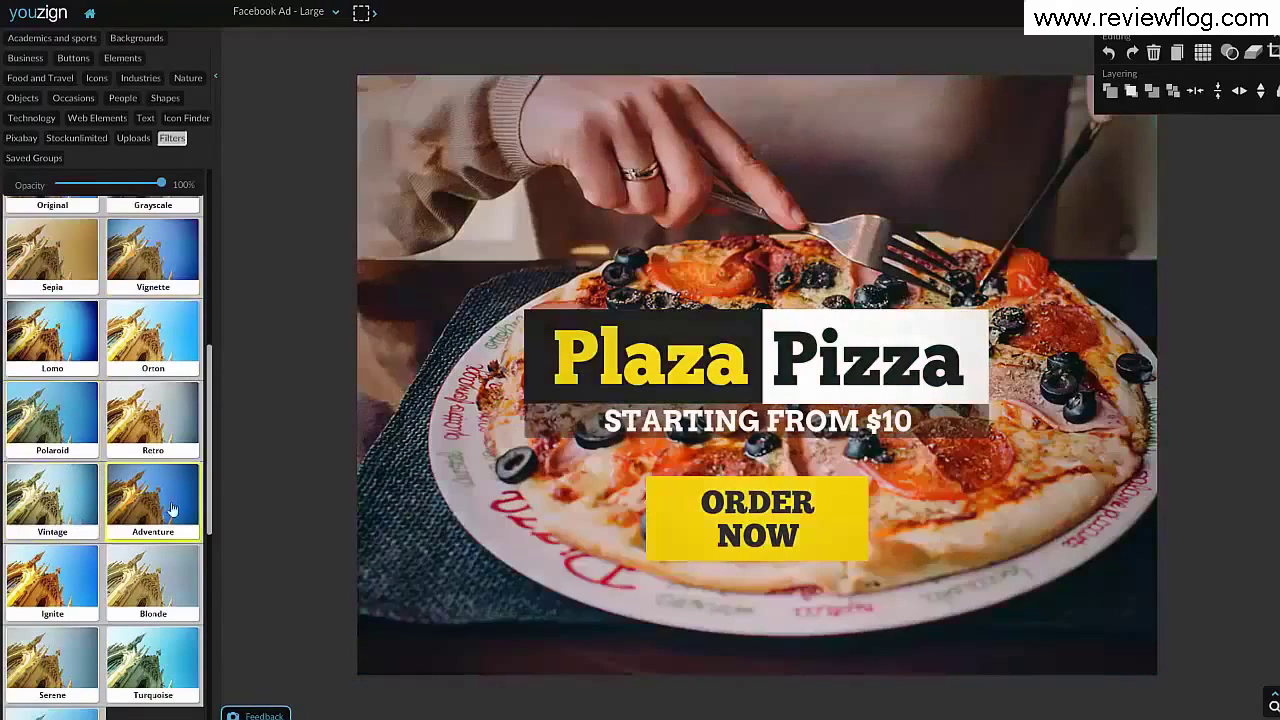
click(150, 592)
click(142, 680)
click(88, 680)
scroll(80, 370, up, 1)
click(62, 222)
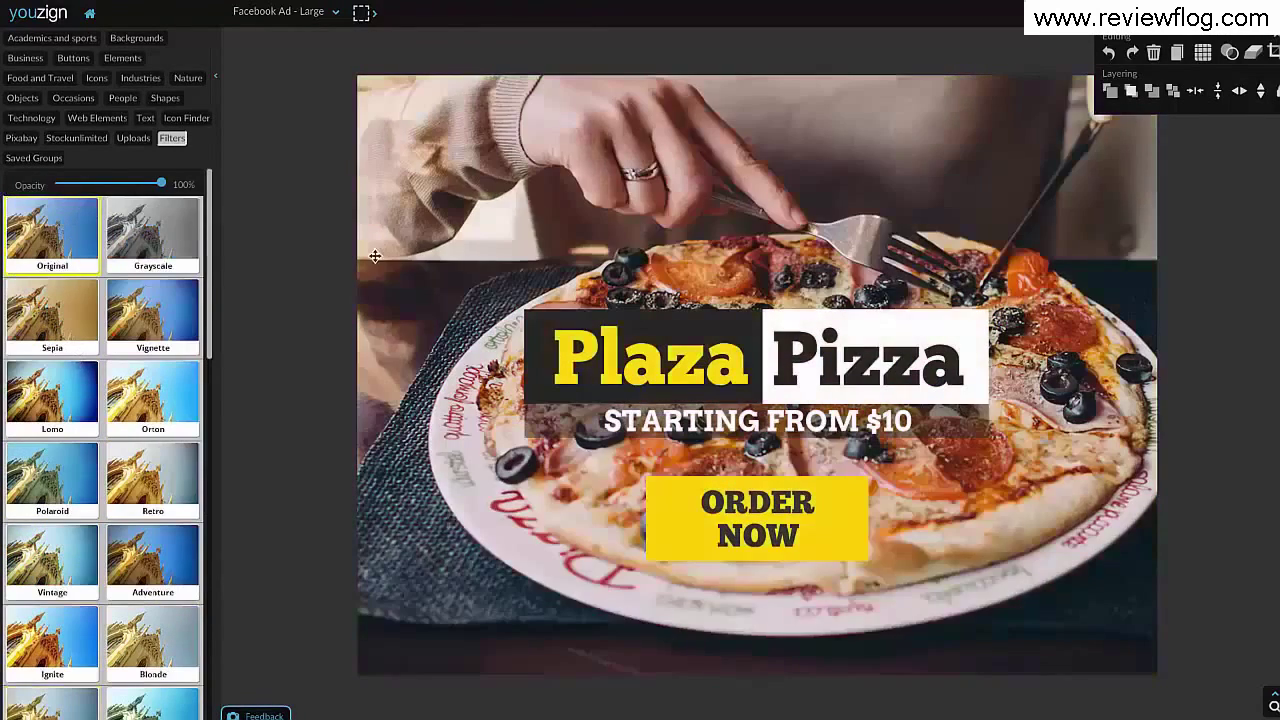
click(697, 365)
mouse_move(670, 358)
mouse_down()
mouse_move(708, 200)
mouse_move(679, 355)
mouse_up()
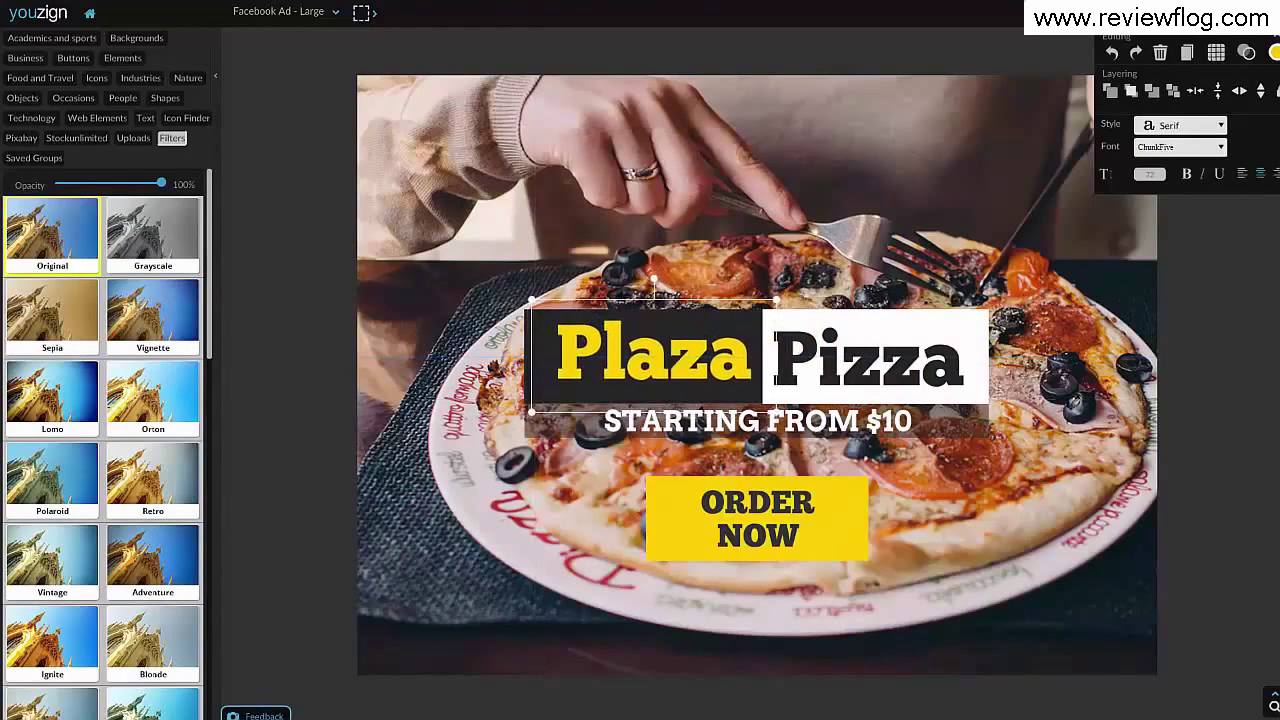
Replace Plaza with MC, move it slightly right, and colour it red (c00c0c) at 100% opacity.
double_click(664, 361)
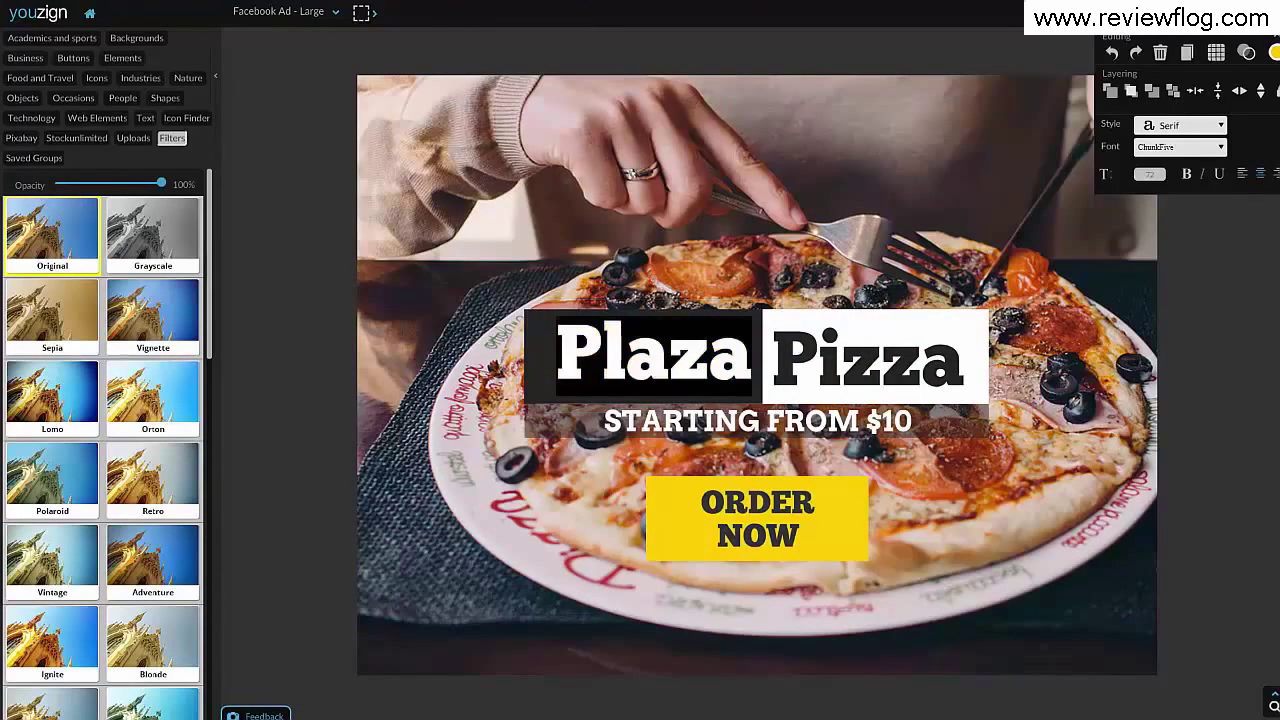
text(MC)
click(745, 262)
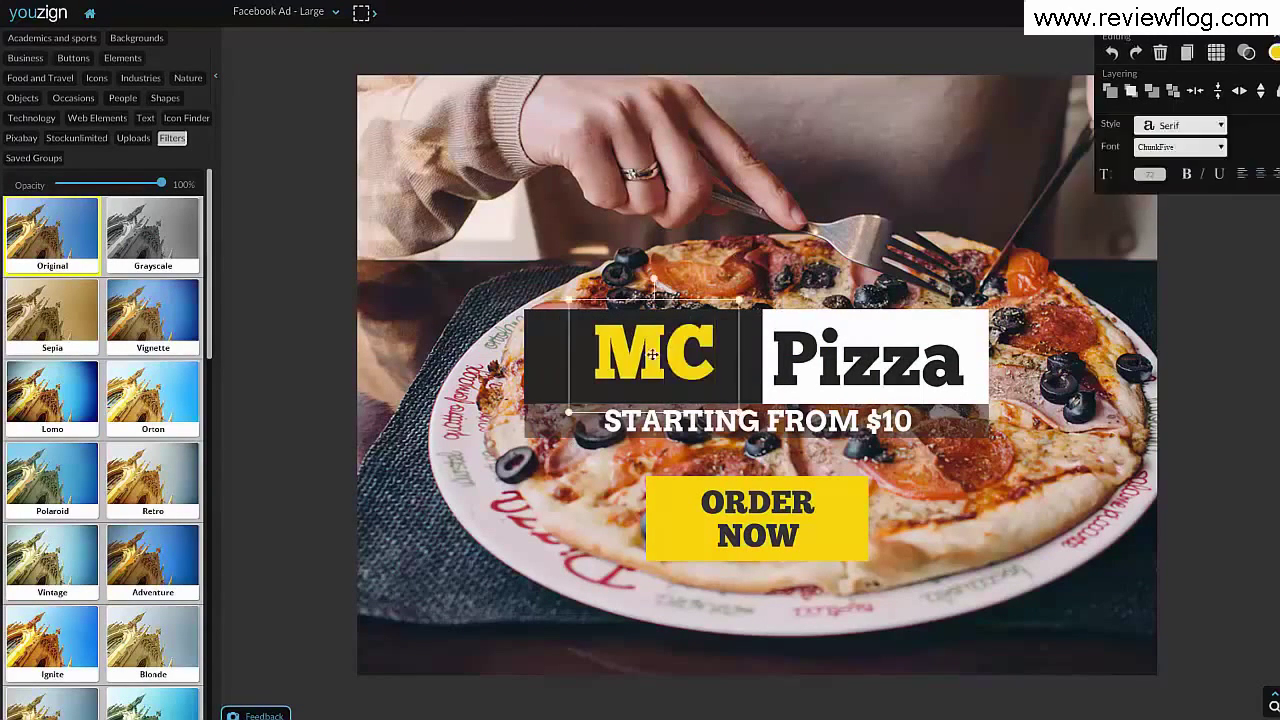
drag(645, 362, 669, 361)
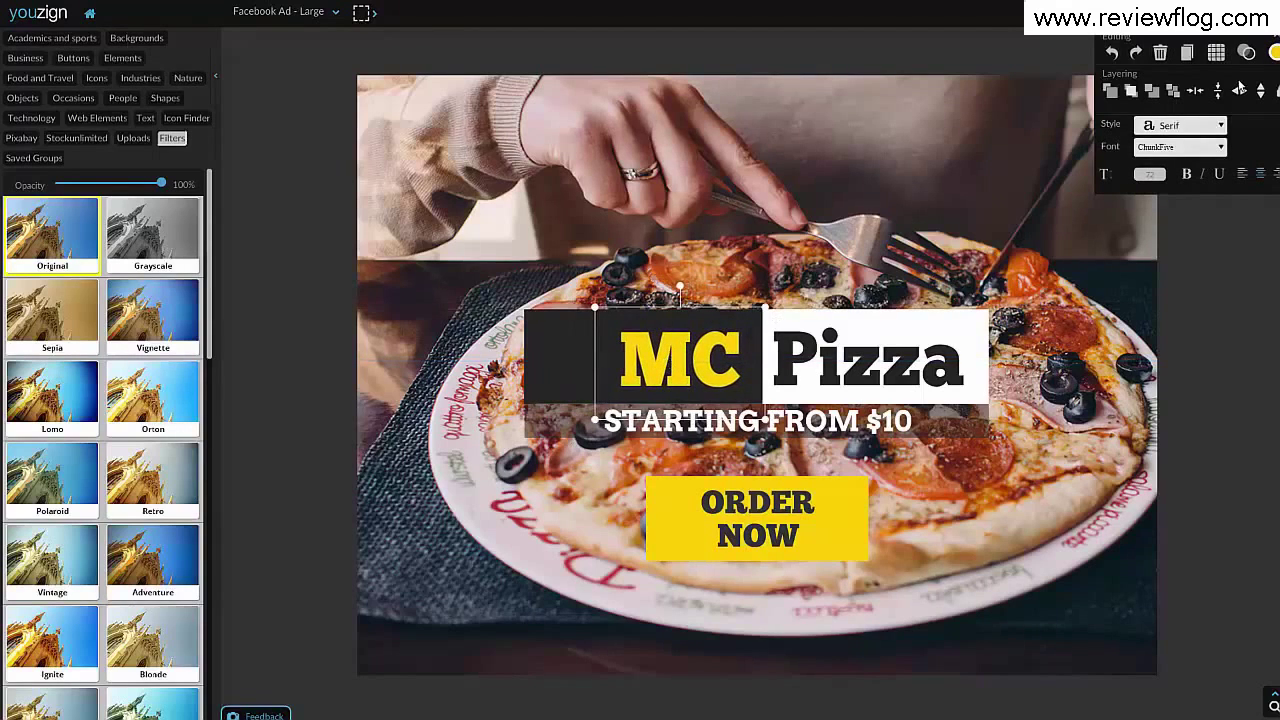
click(1275, 53)
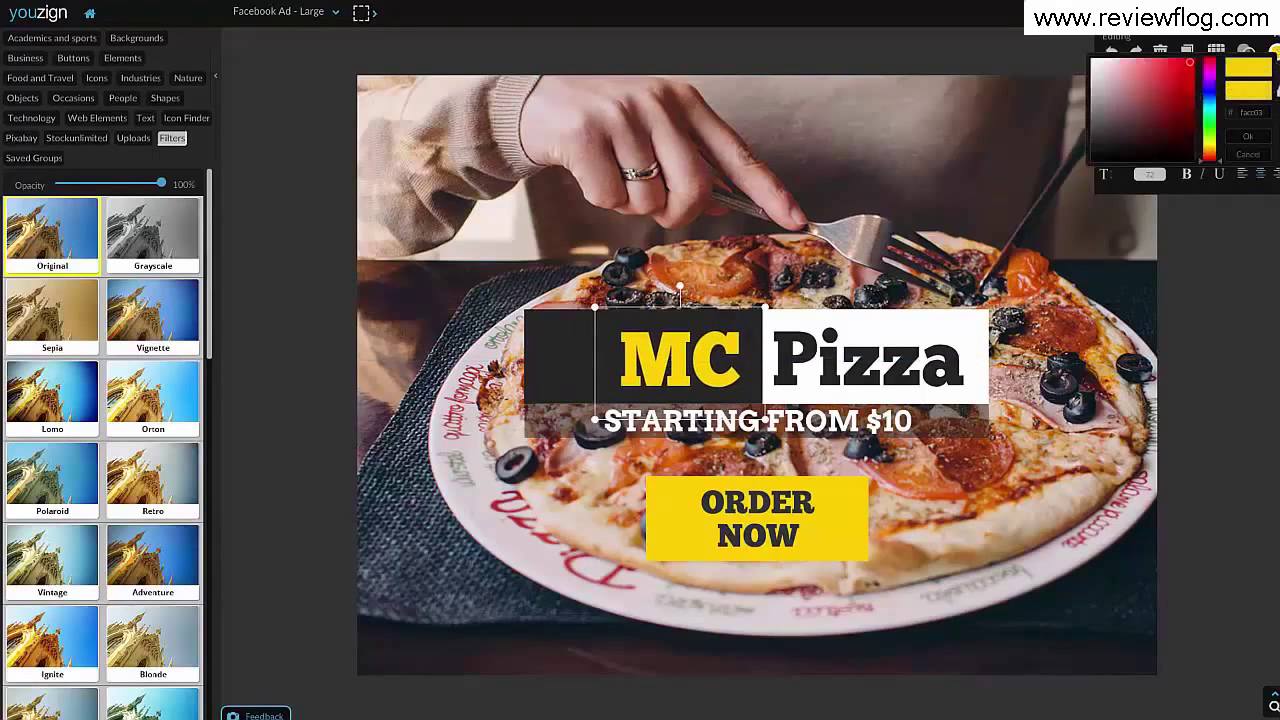
click(1184, 82)
click(1247, 62)
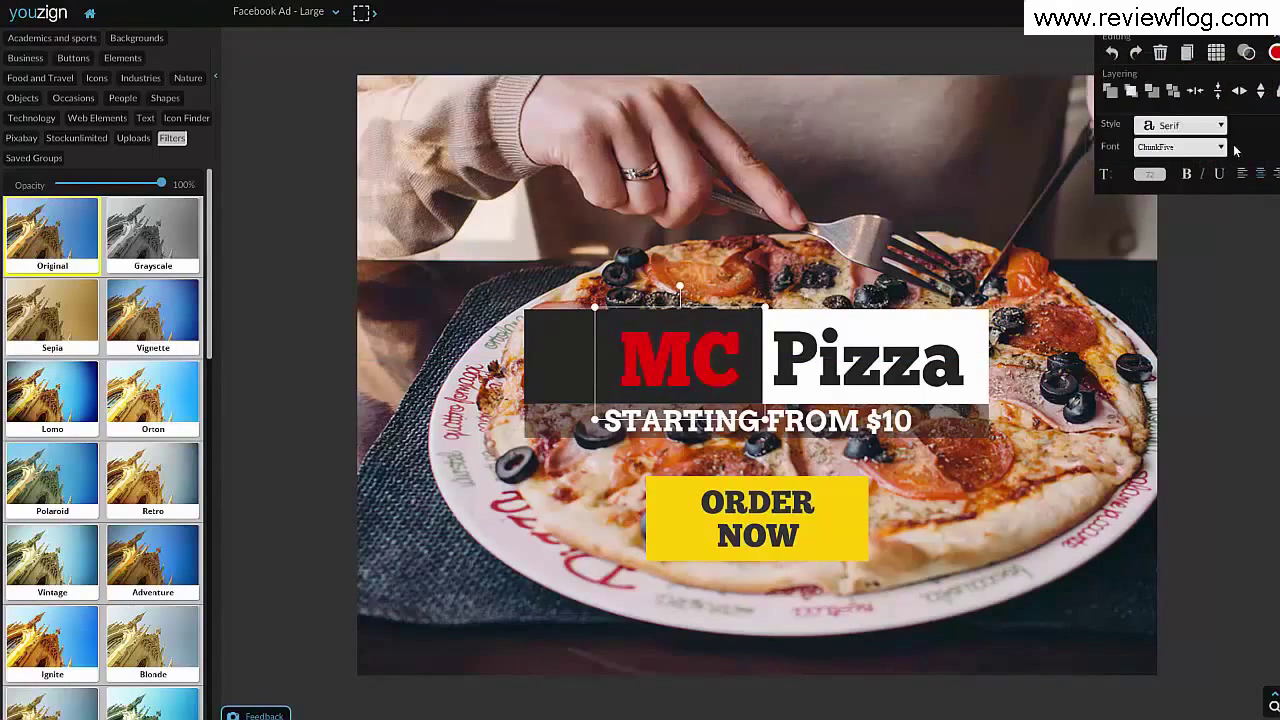
click(1246, 58)
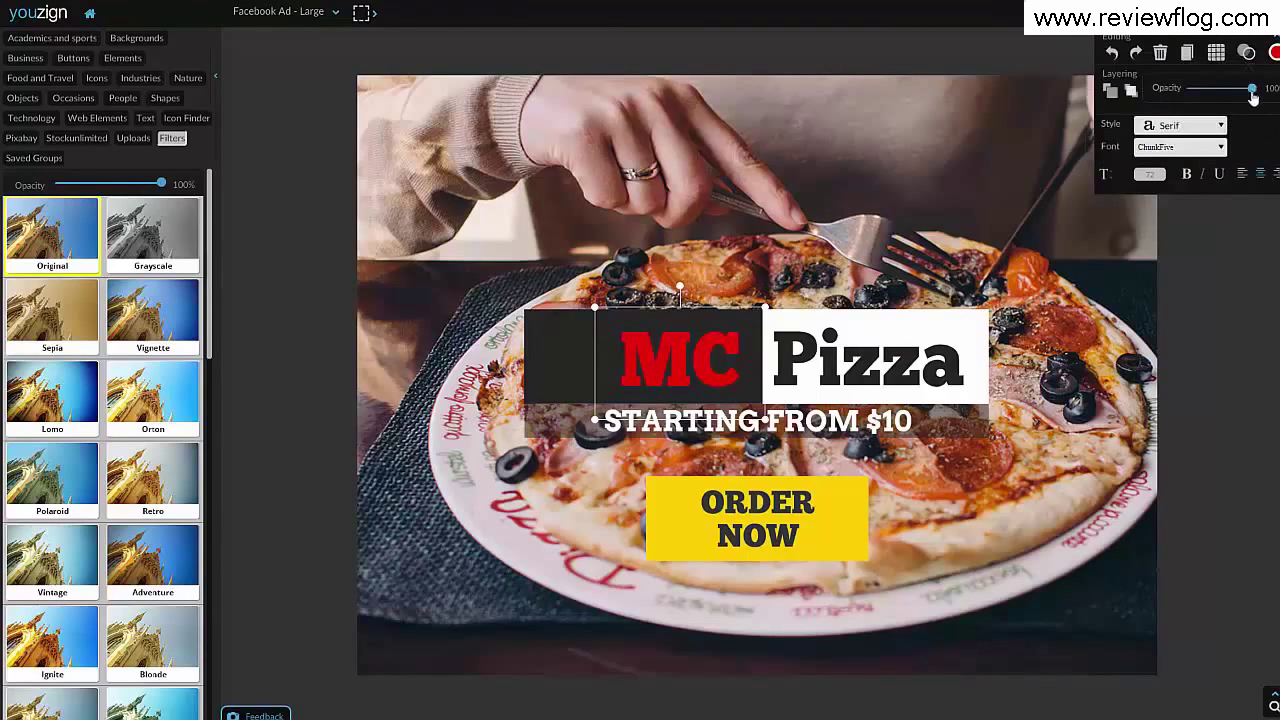
mouse_move(1250, 92)
mouse_down()
mouse_move(1222, 92)
mouse_move(1266, 98)
mouse_up()
click(1262, 133)
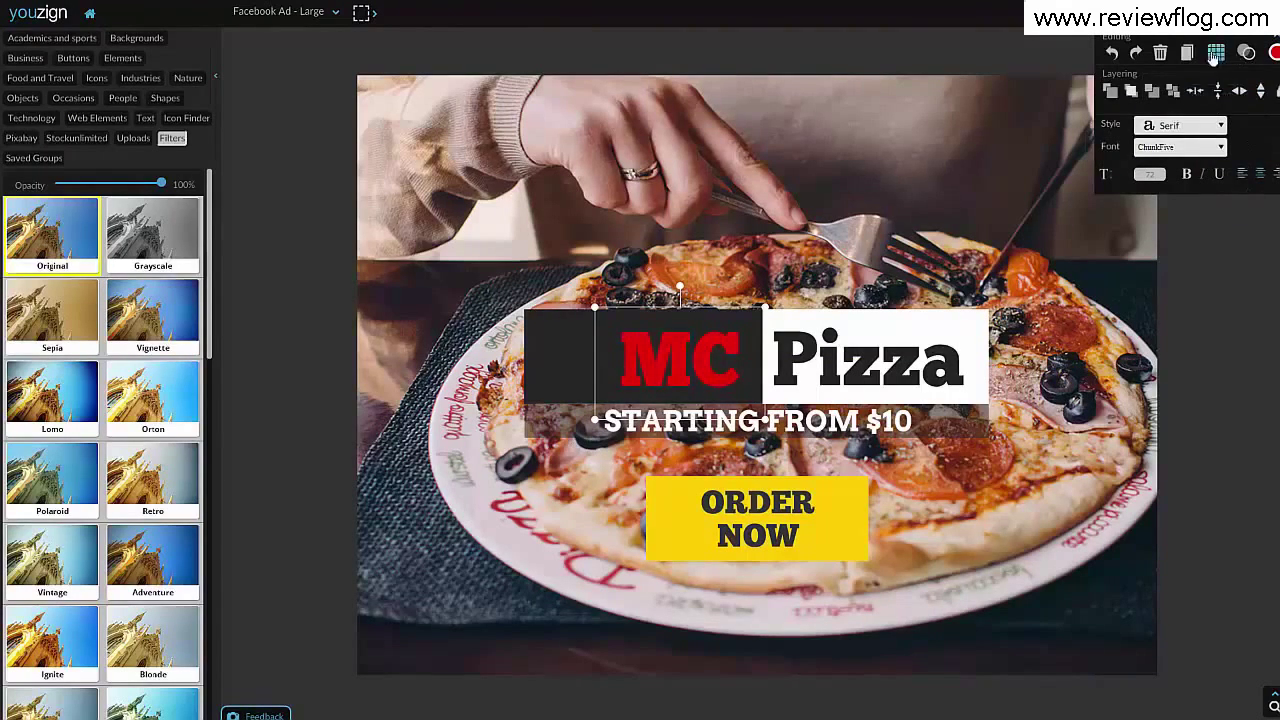
click(1214, 56)
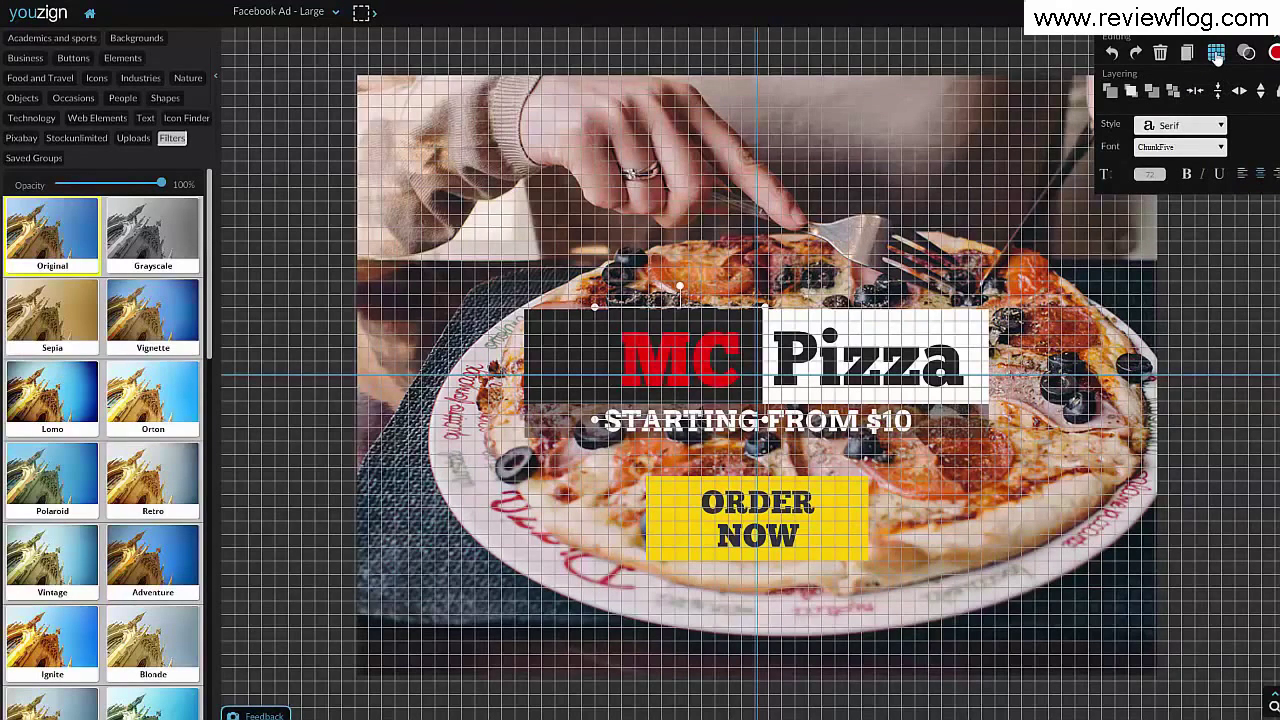
click(1216, 56)
click(1188, 56)
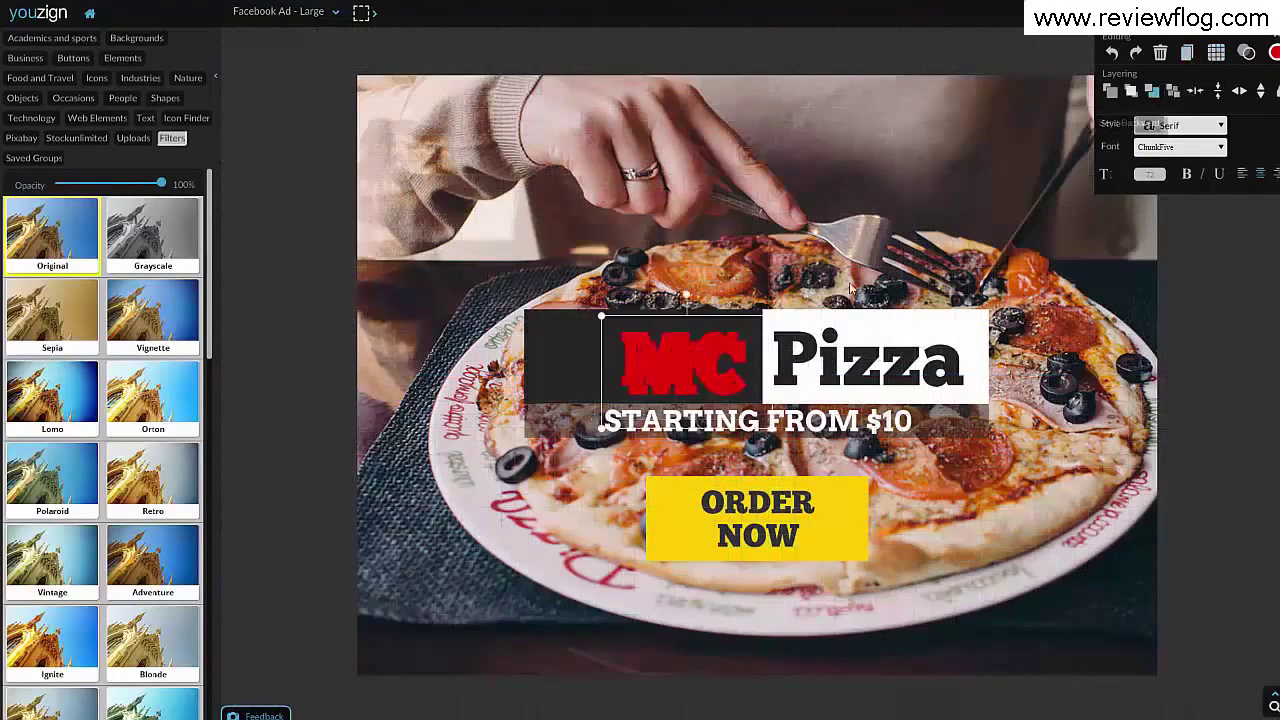
drag(700, 380, 692, 319)
key(Delete)
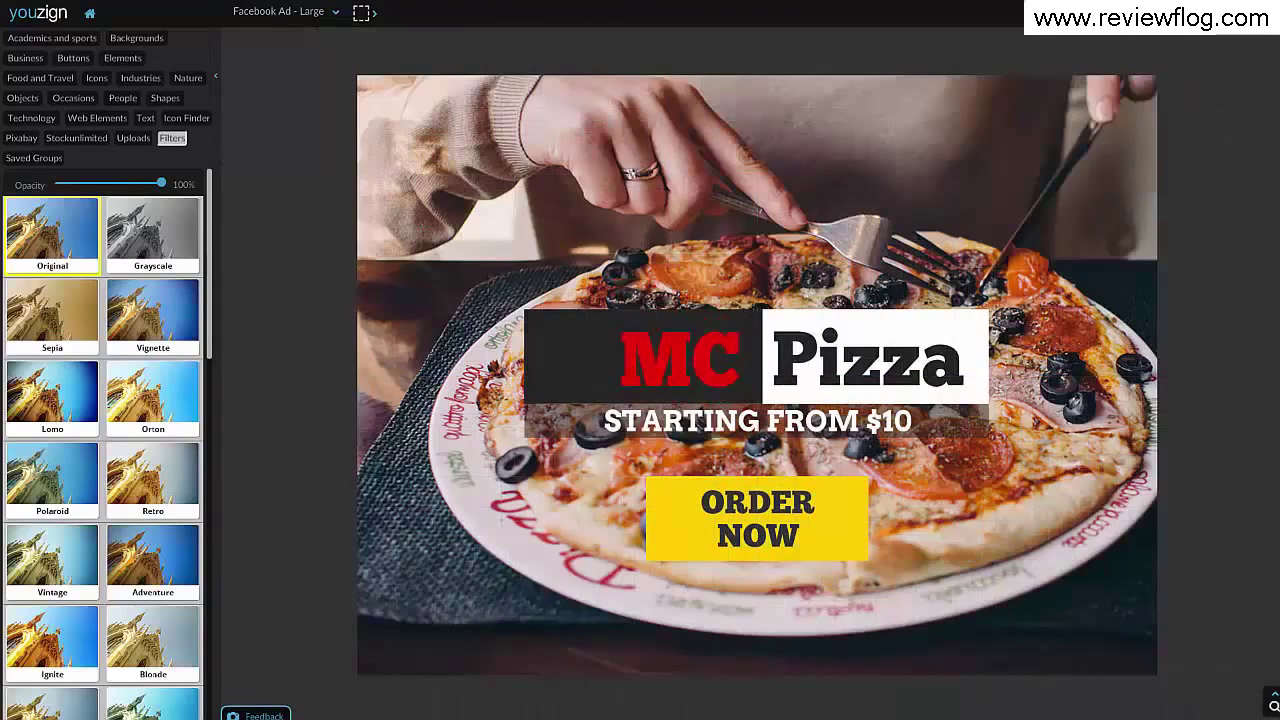
click(663, 368)
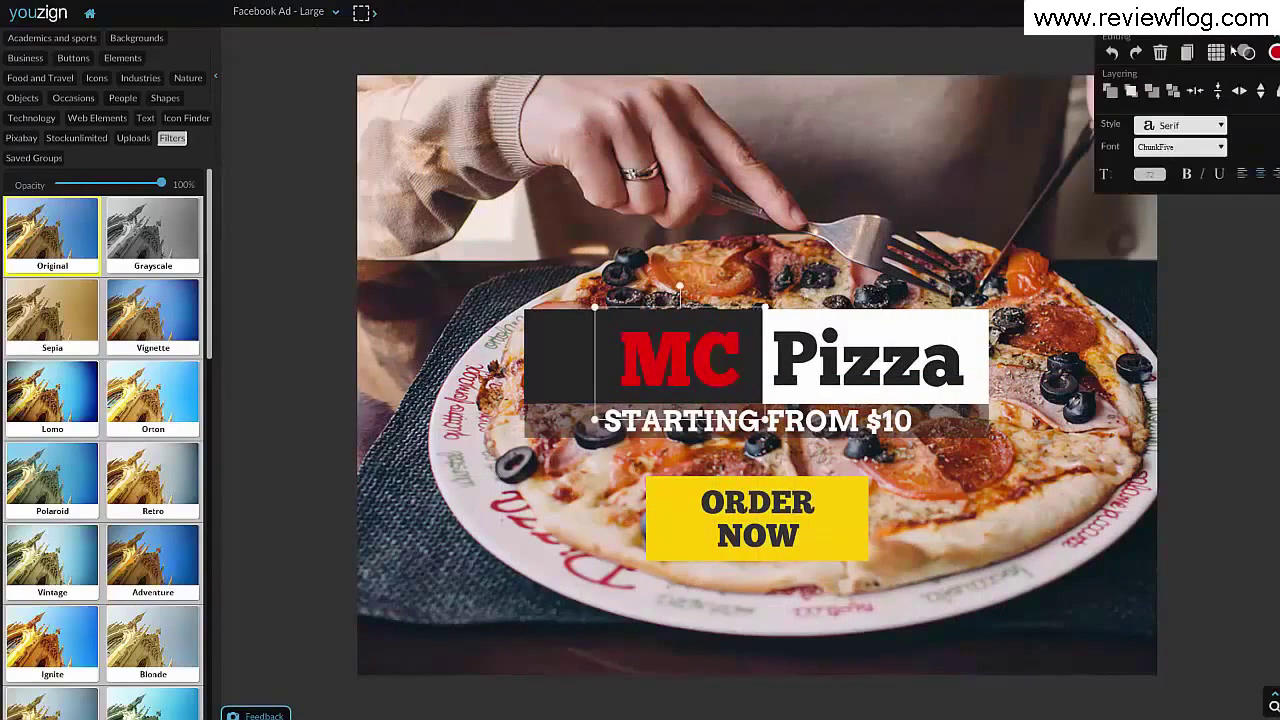
click(1115, 52)
click(1134, 54)
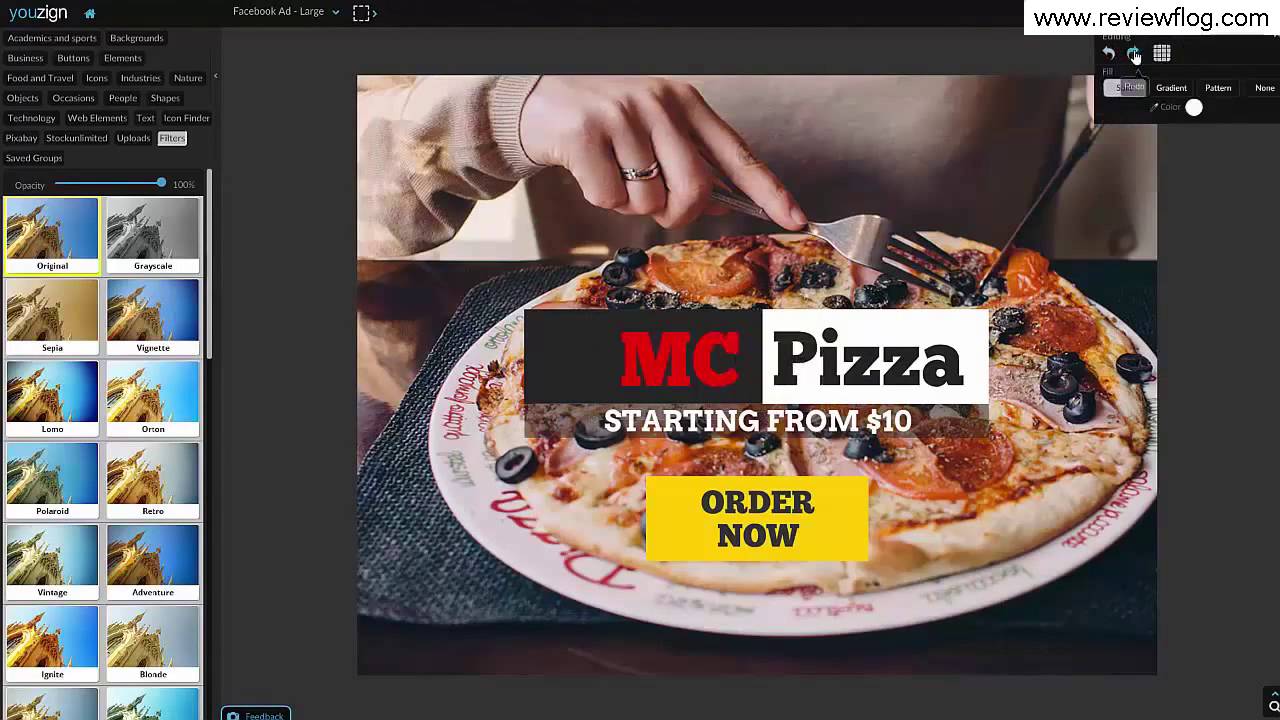
click(870, 320)
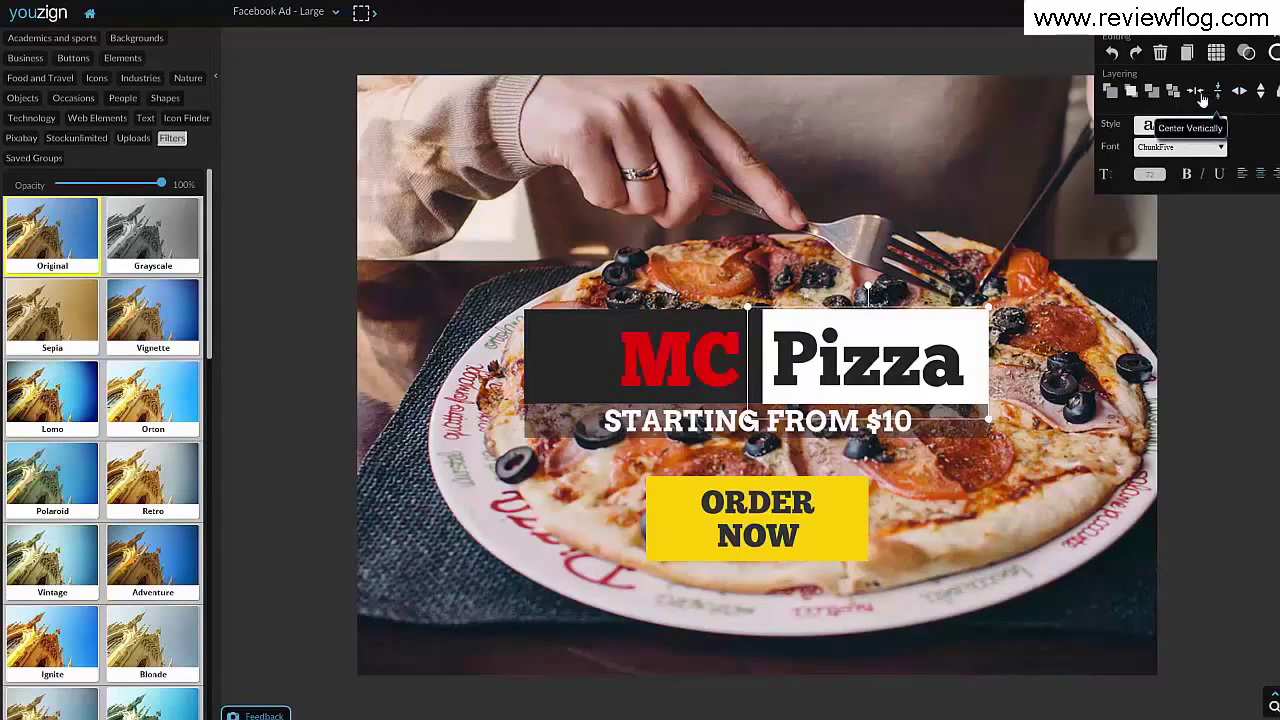
Undo the Pizza centring, delete the stray small MC copy, and check the ad's text elements.
click(1200, 94)
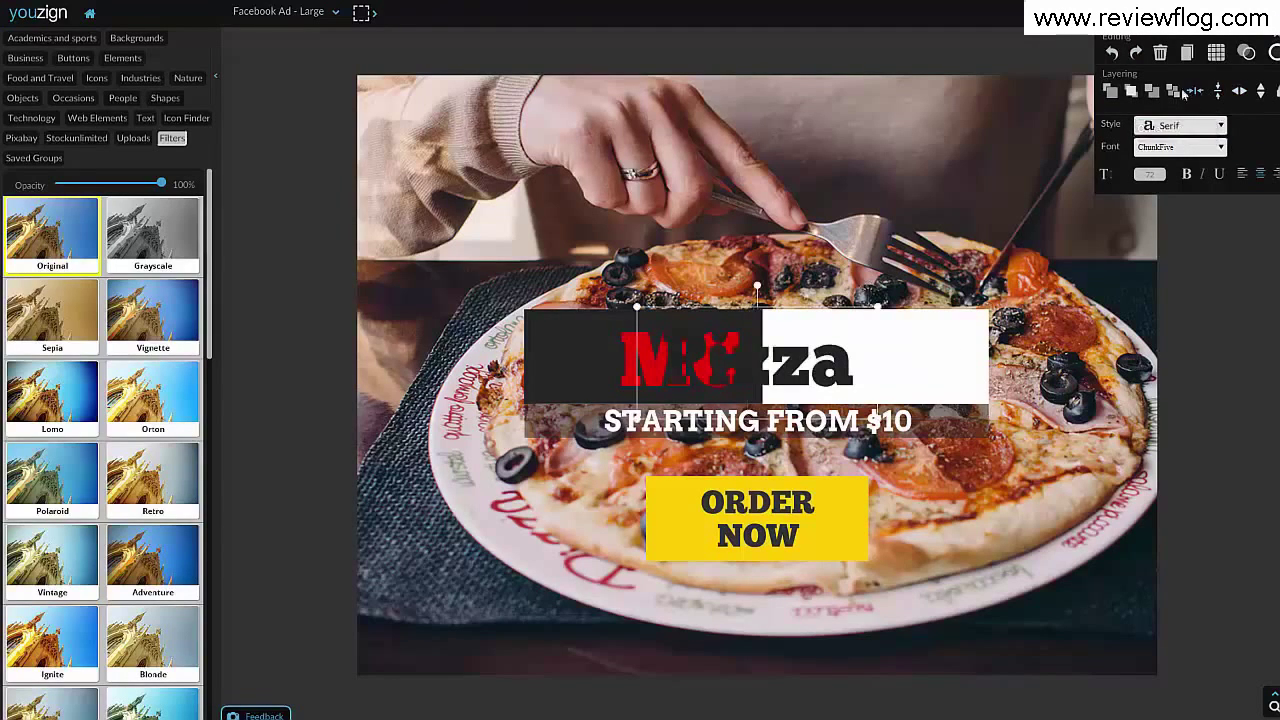
click(1113, 54)
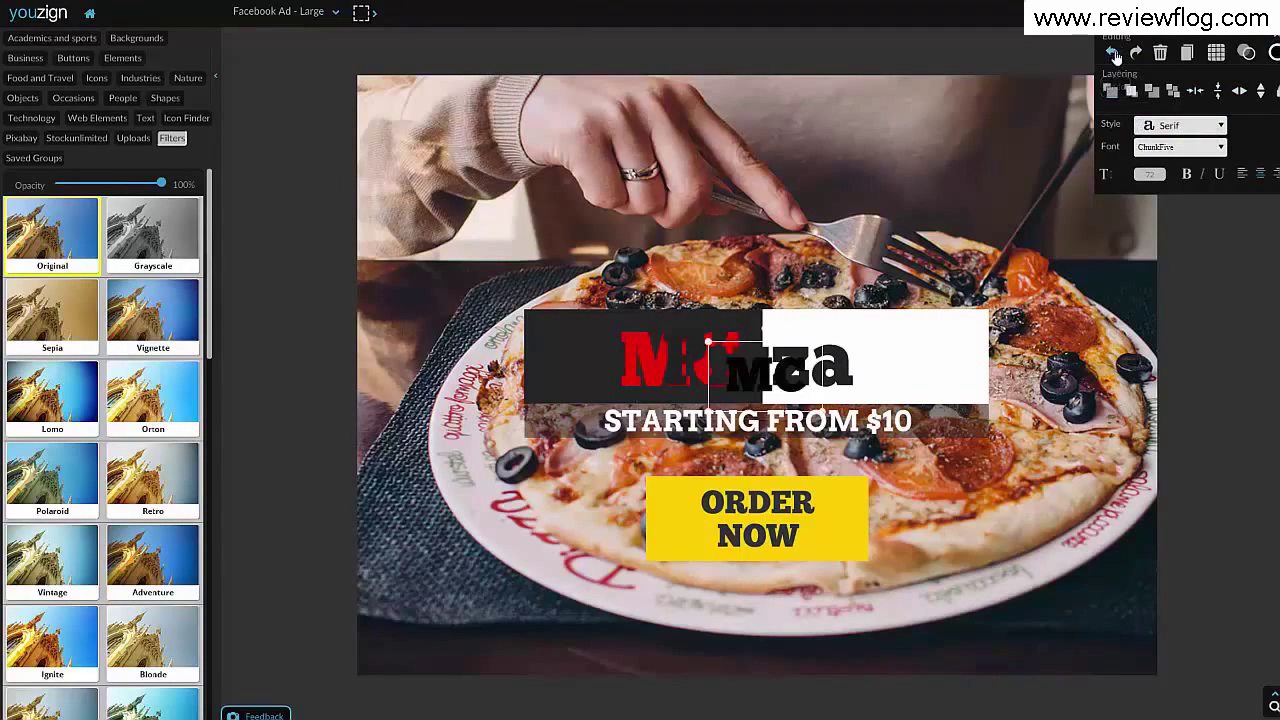
key(Delete)
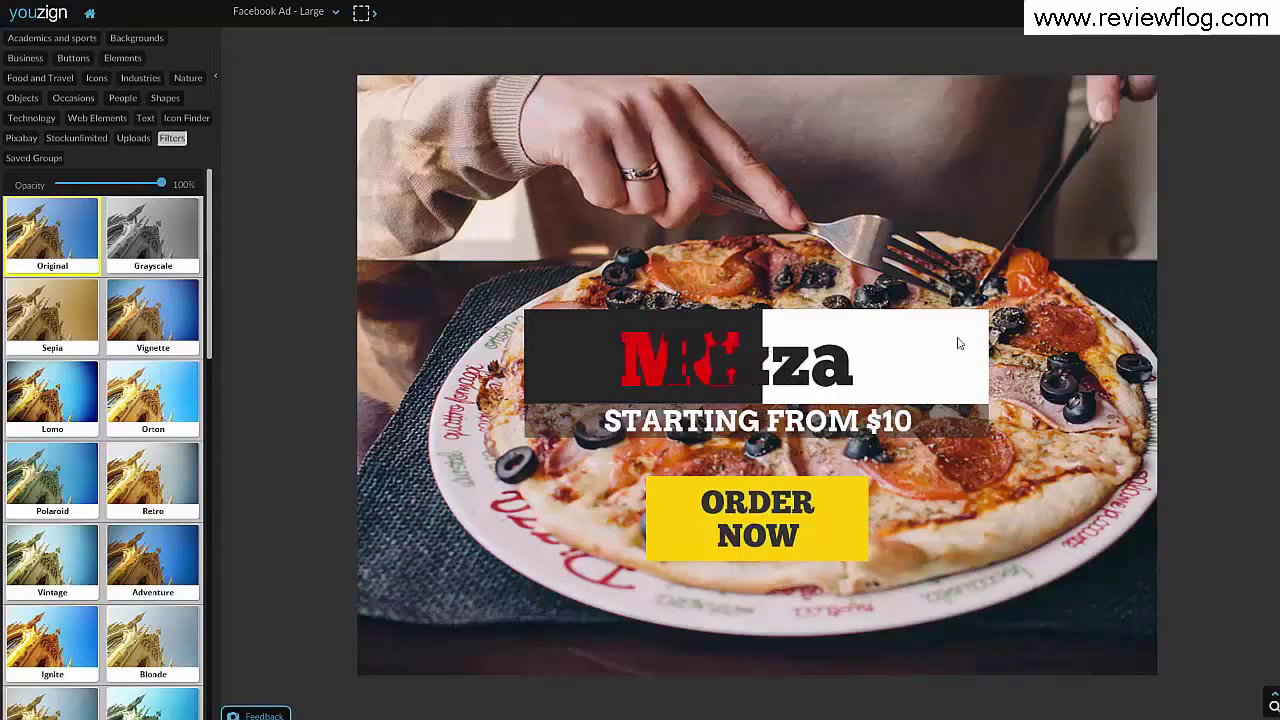
click(950, 355)
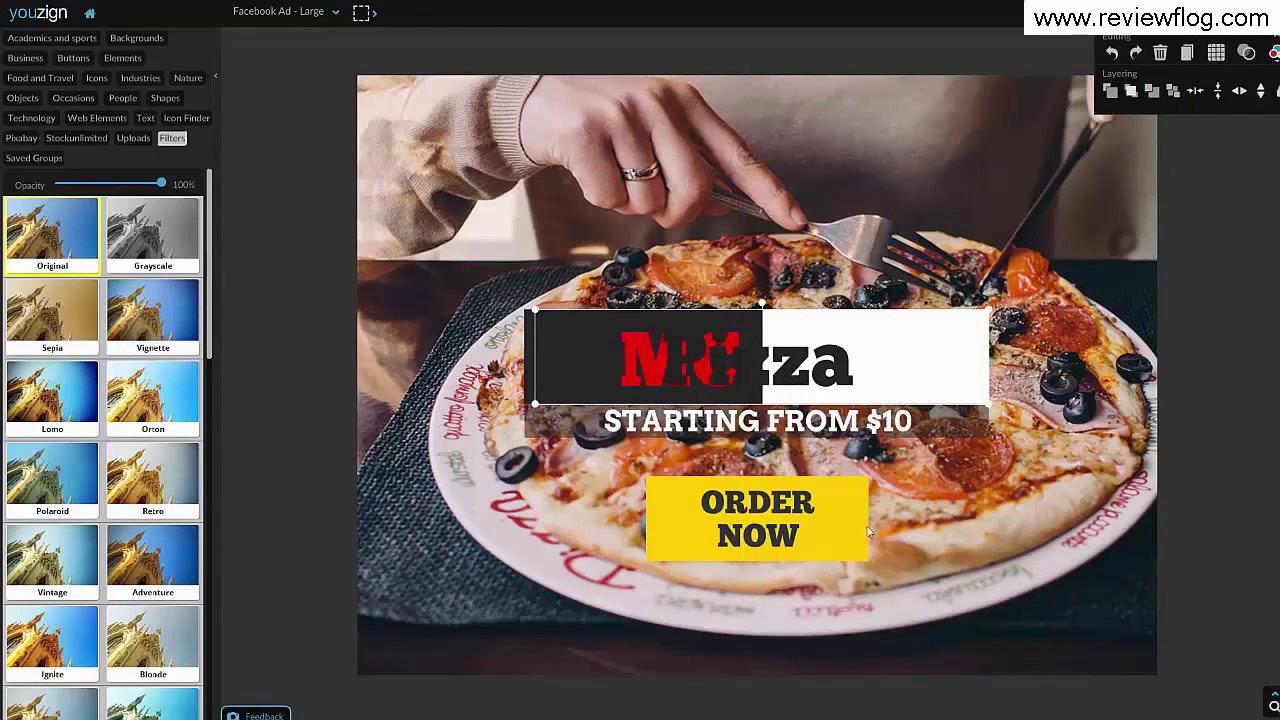
click(760, 553)
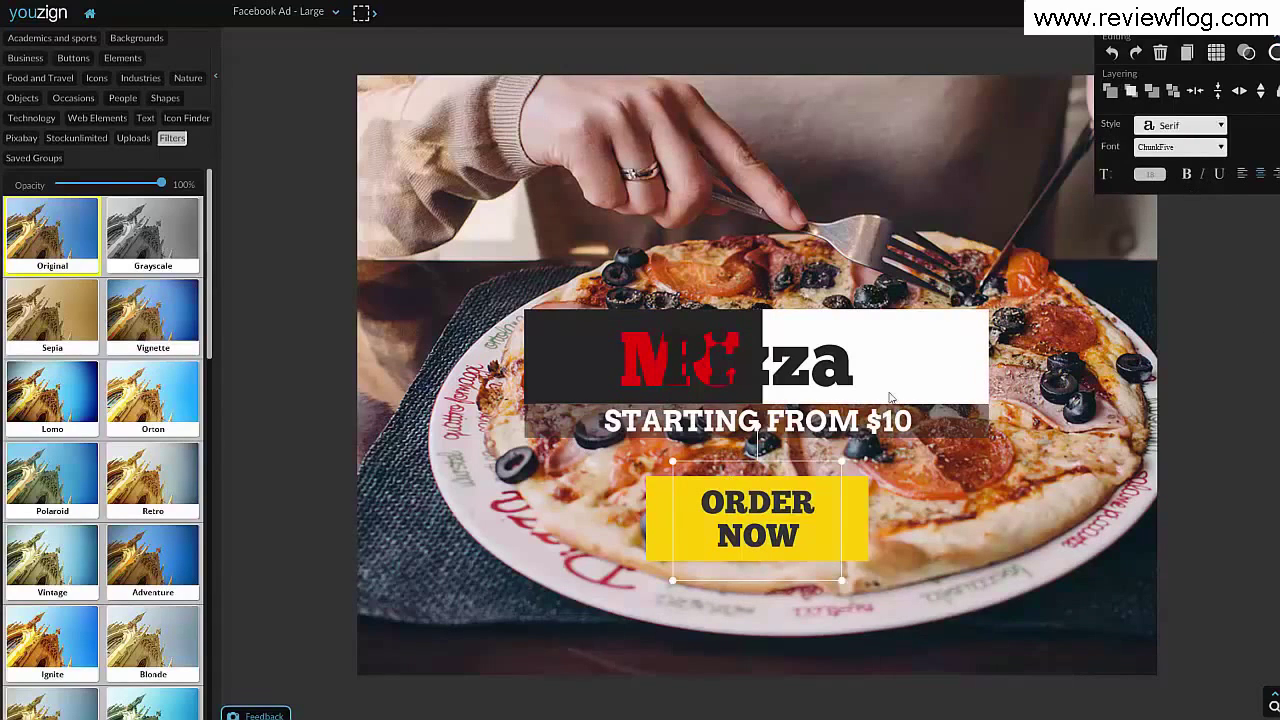
click(845, 426)
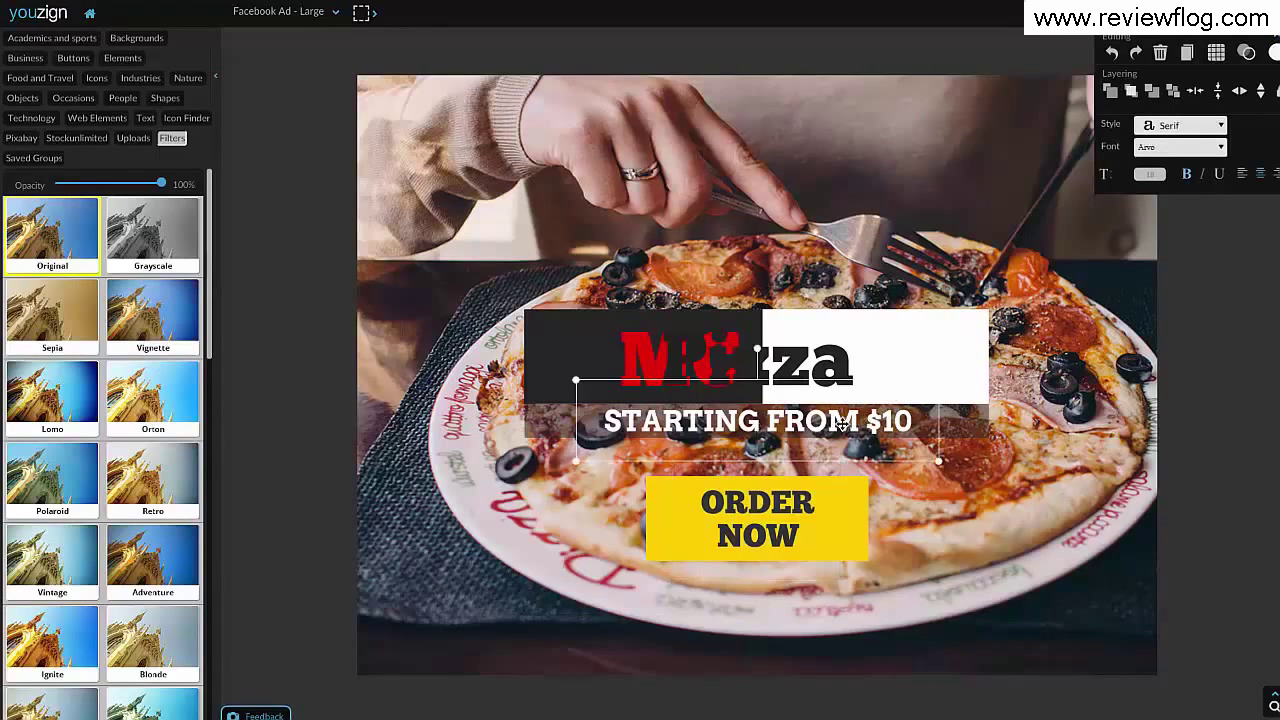
click(668, 360)
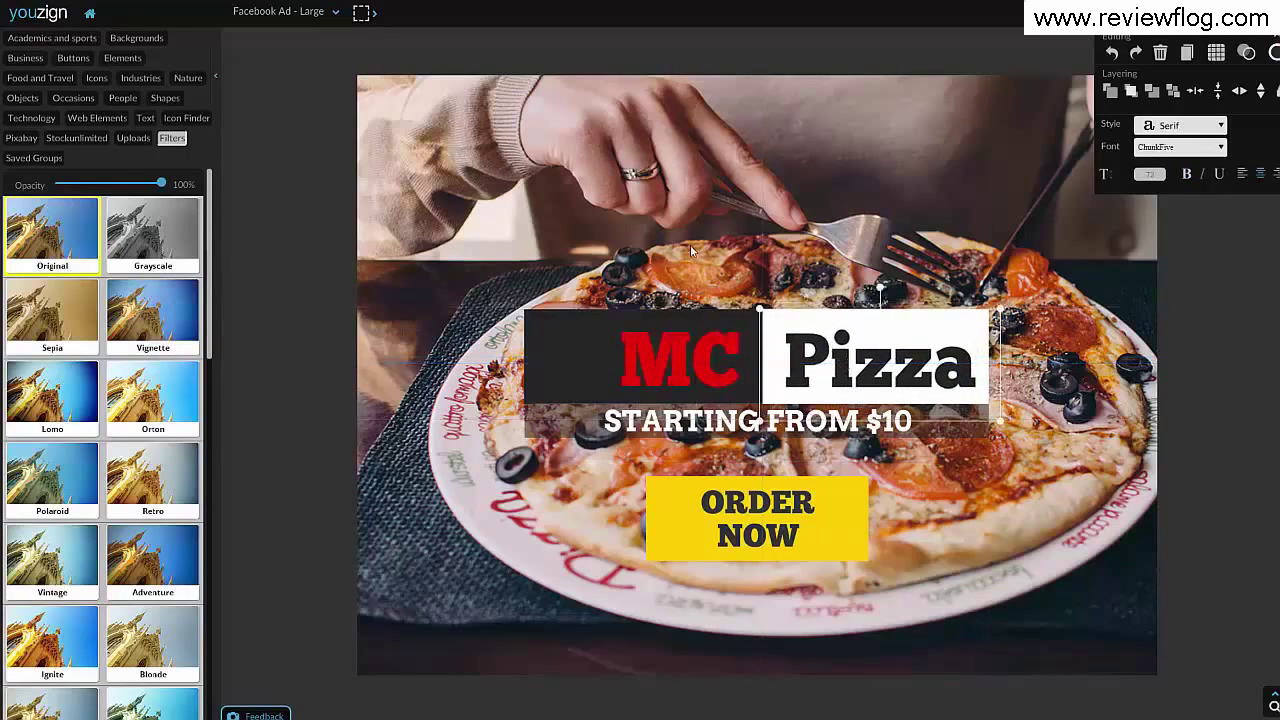
click(690, 245)
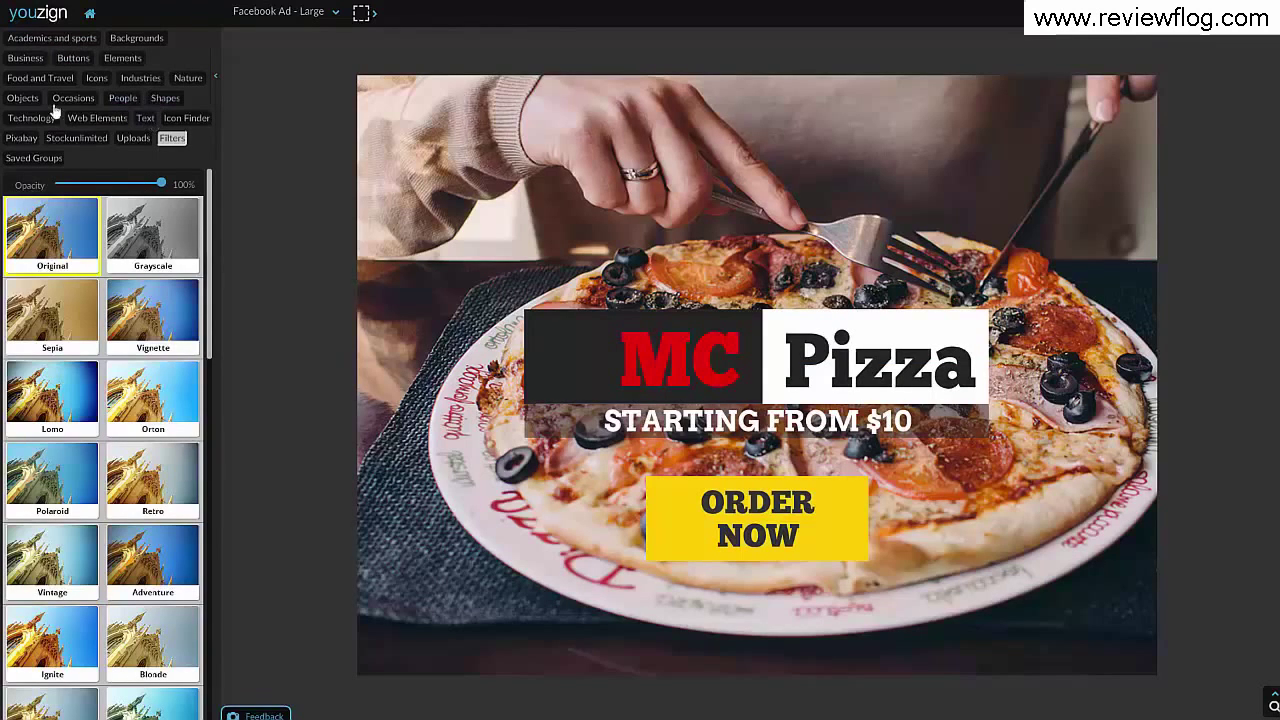
Add the brick-wall desk monitor photo and enlarge it to fill the canvas.
click(129, 40)
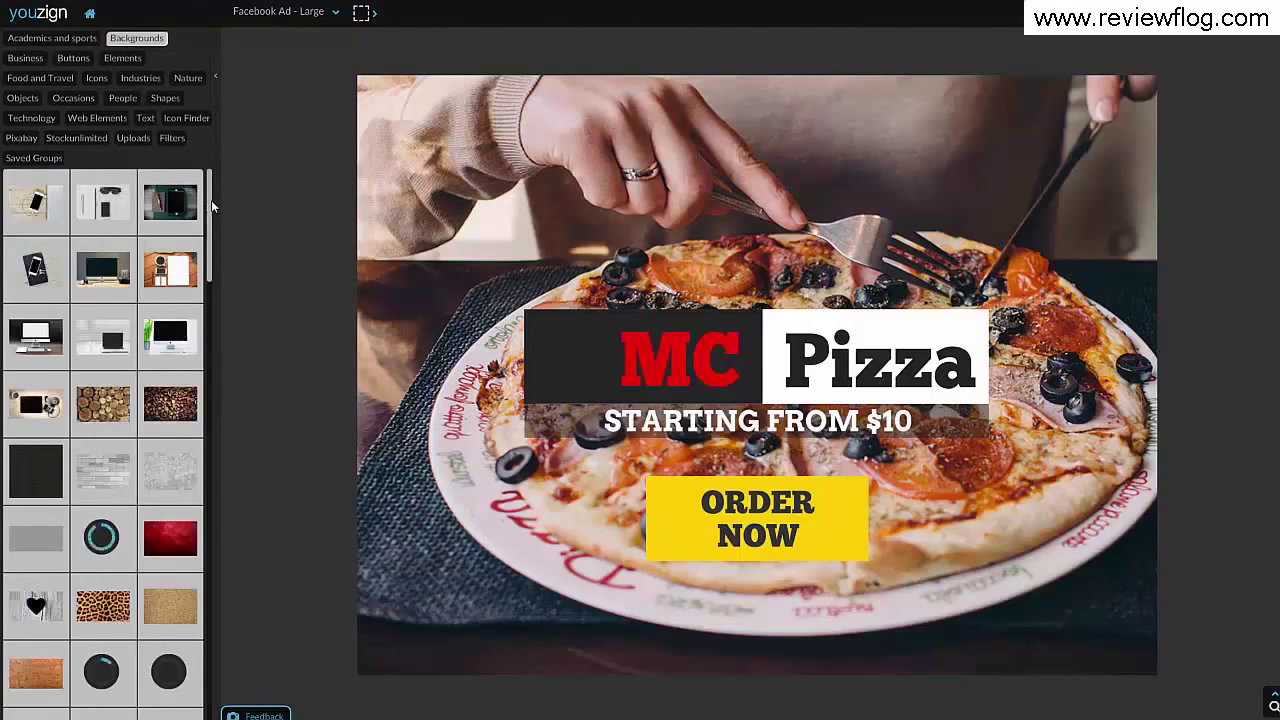
scroll(211, 204, down, 1)
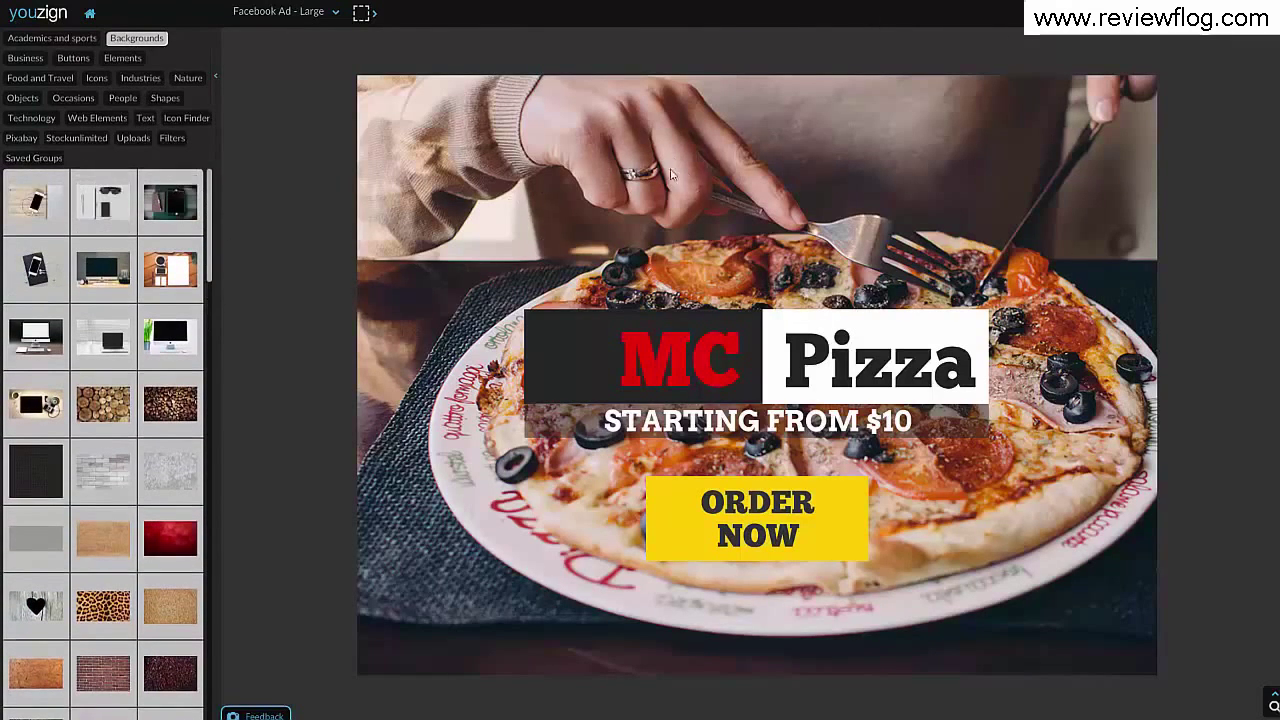
click(110, 276)
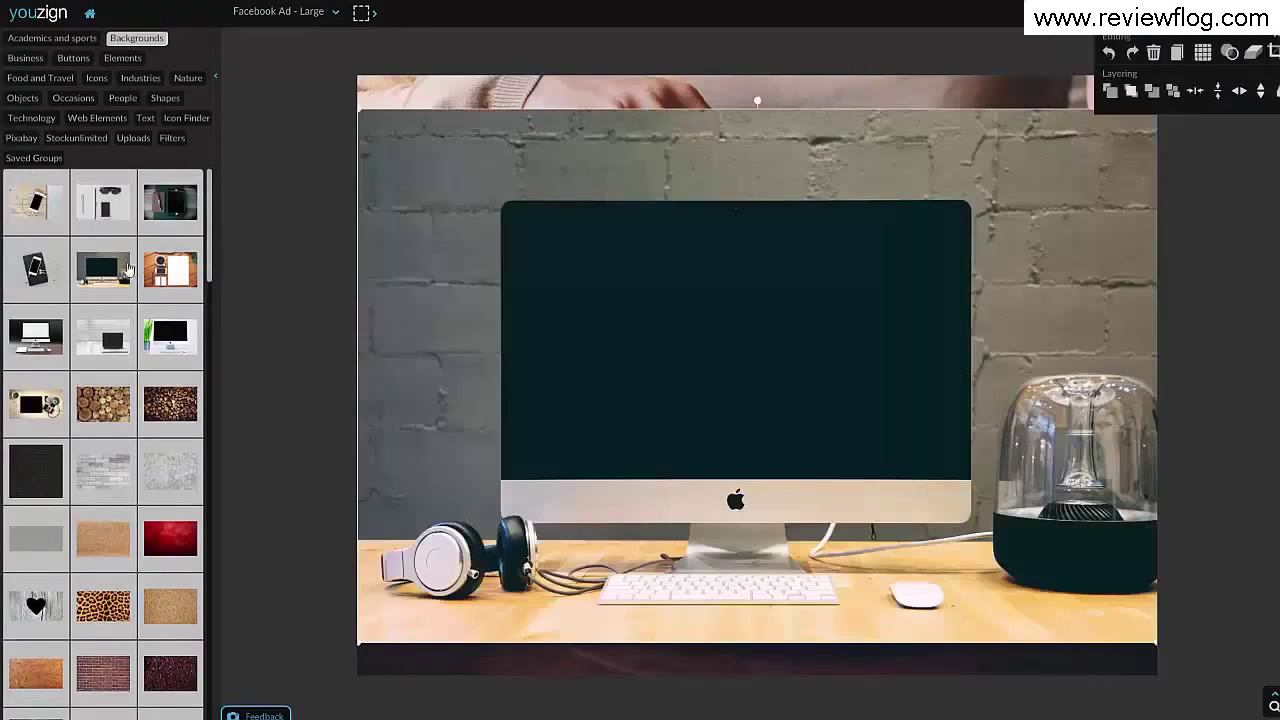
drag(677, 351, 669, 315)
drag(1148, 602, 1212, 708)
drag(965, 499, 931, 499)
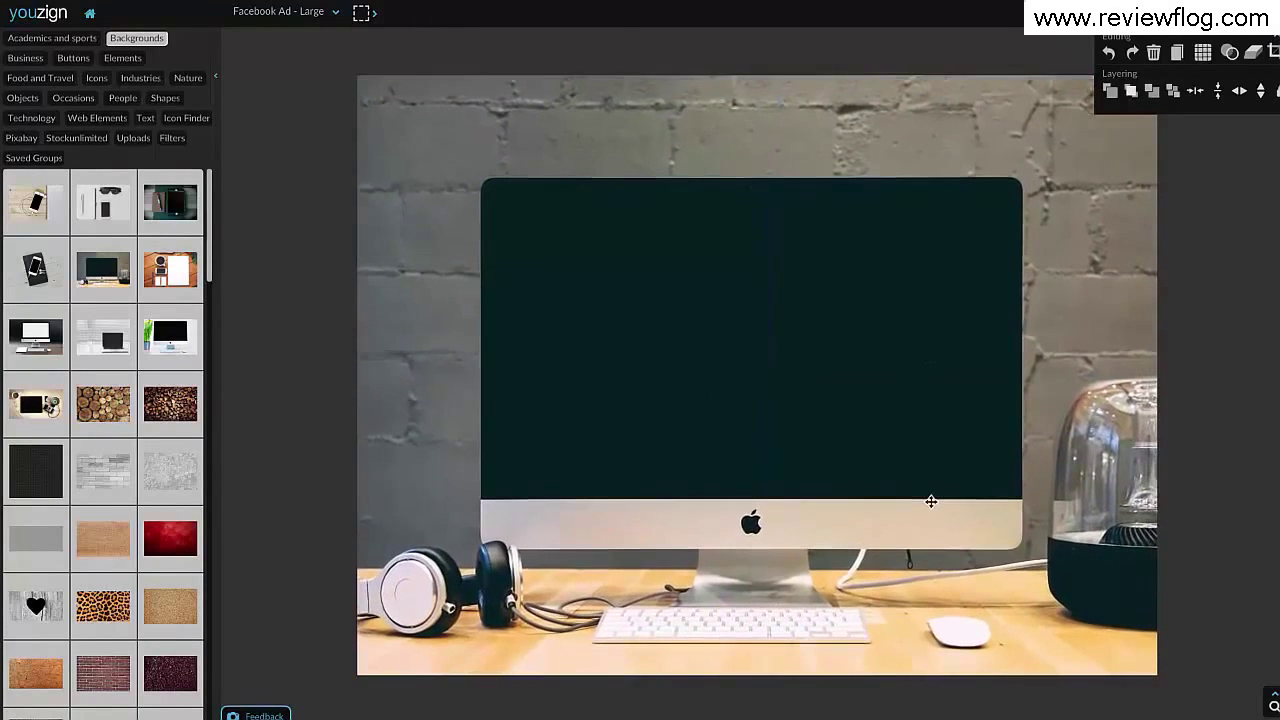
Send the monitor photo back seven layers behind all text and boxes.
click(1152, 97)
click(1152, 97)
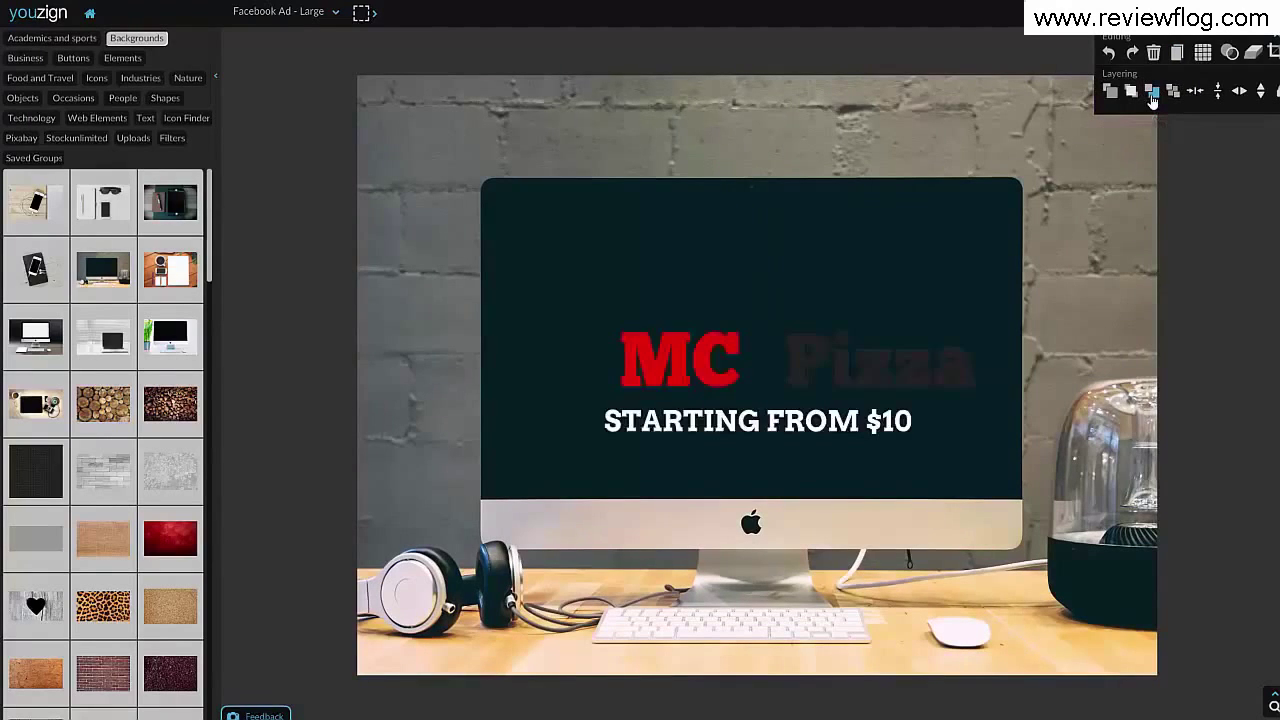
click(1152, 97)
click(1152, 97)
click(1152, 97)
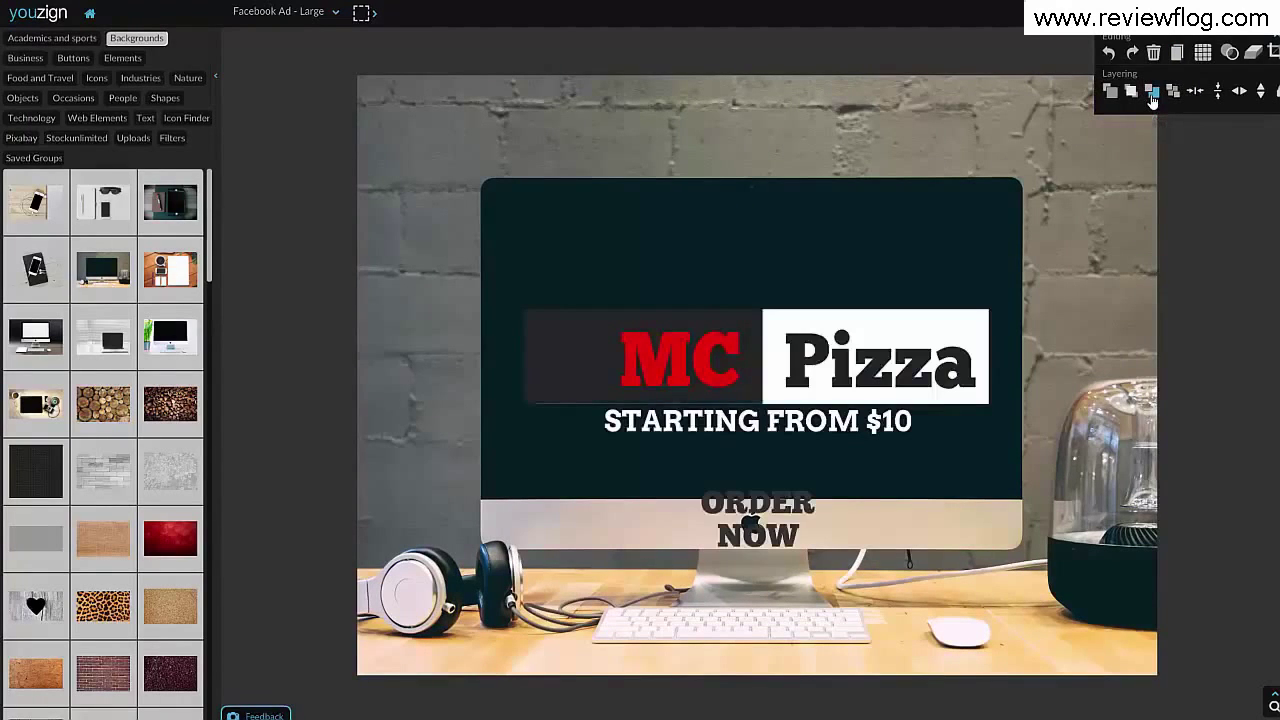
click(1152, 97)
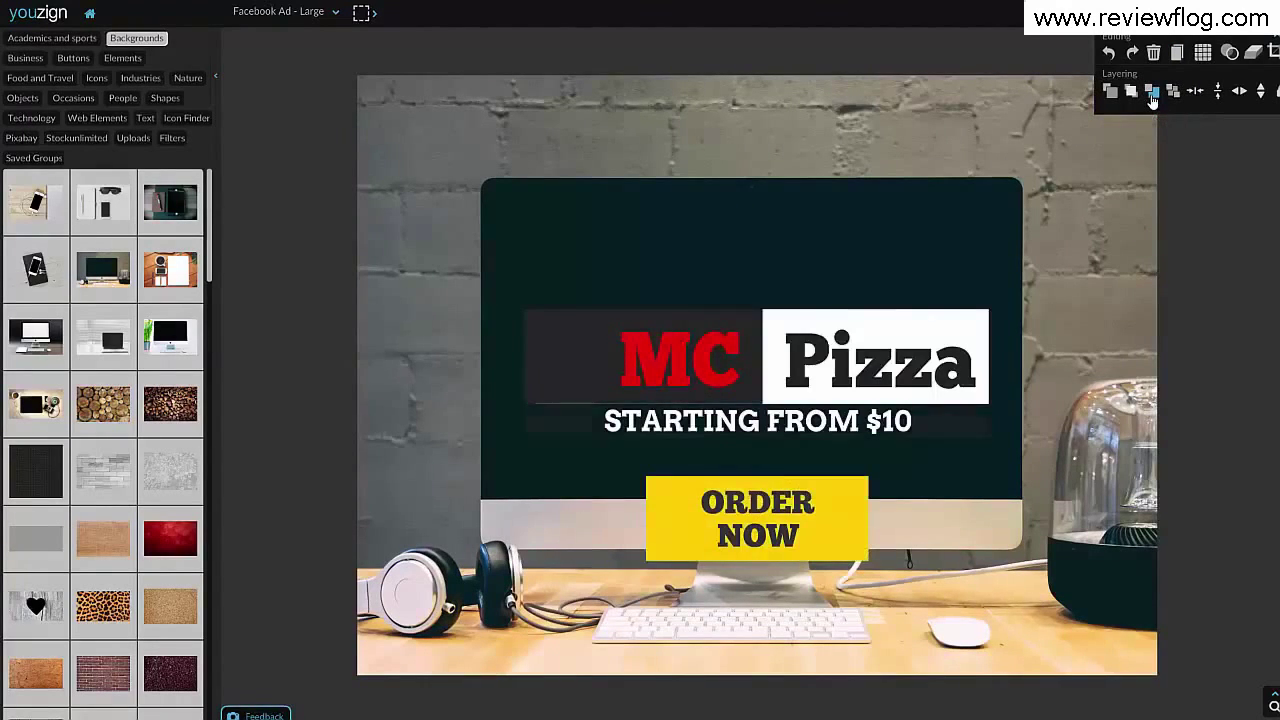
click(1152, 97)
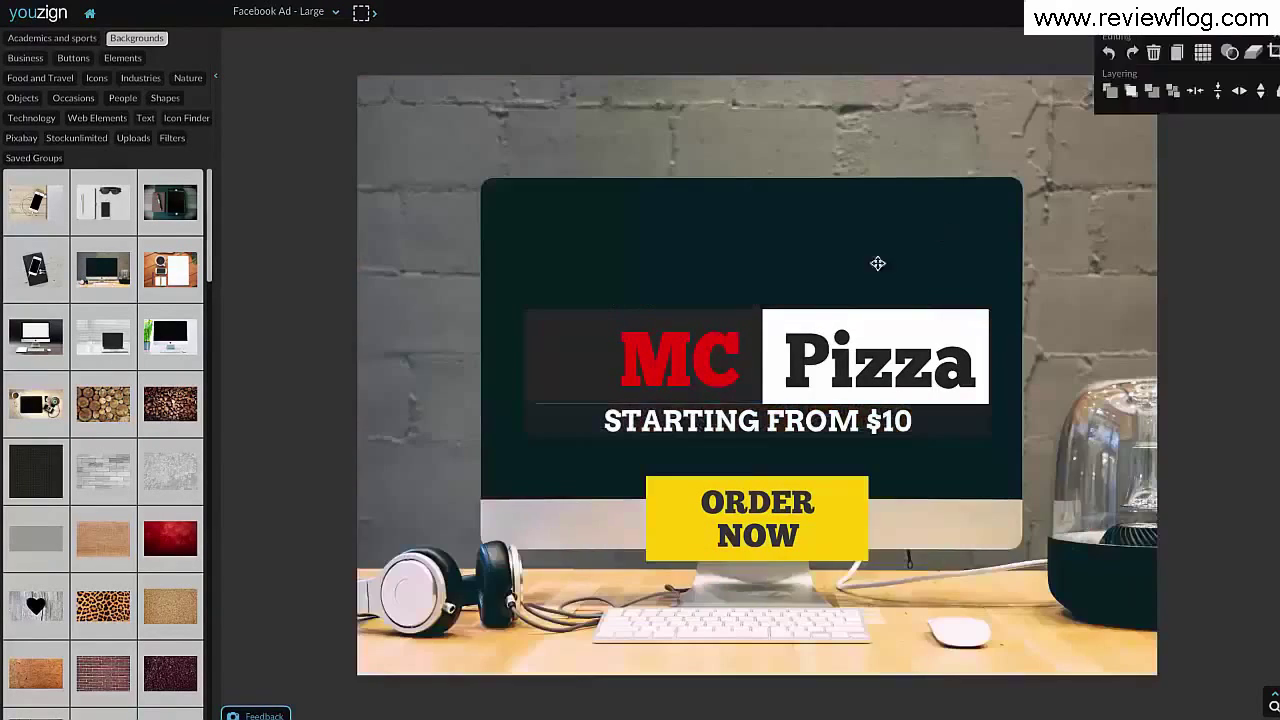
Delete the dark and white boxes behind the MC Pizza headline.
click(567, 368)
key(Delete)
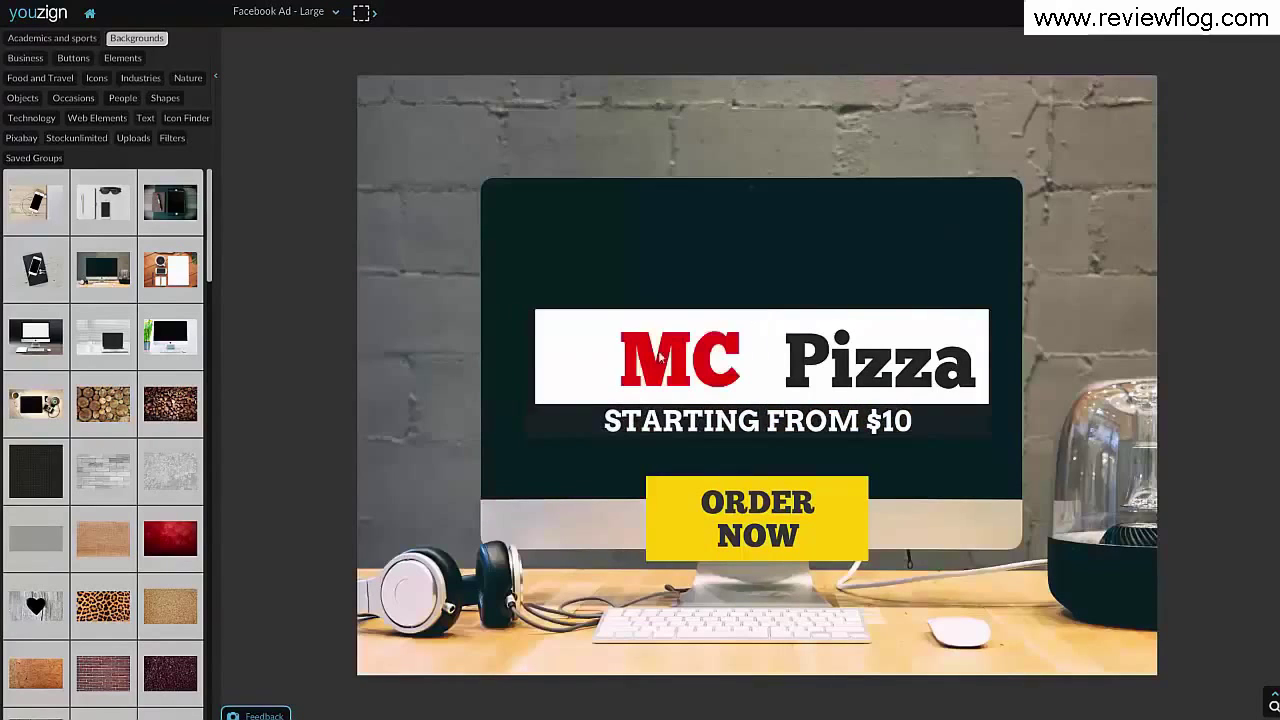
click(759, 322)
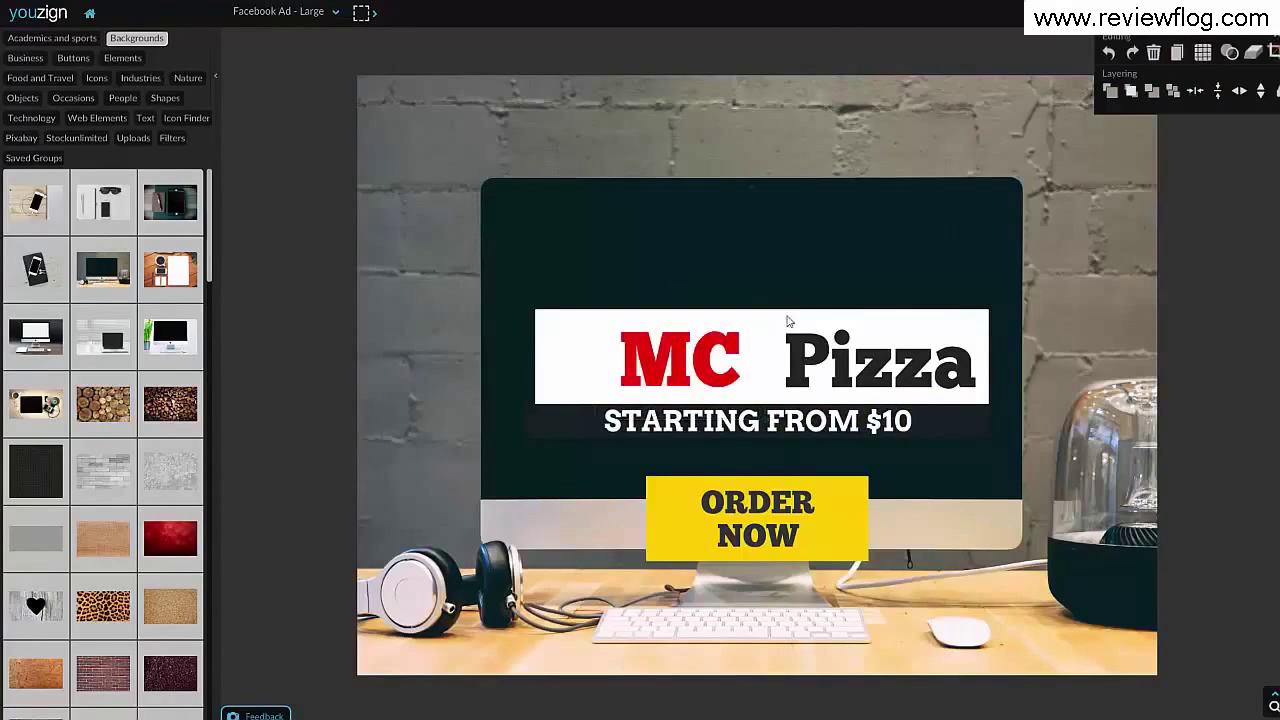
click(786, 315)
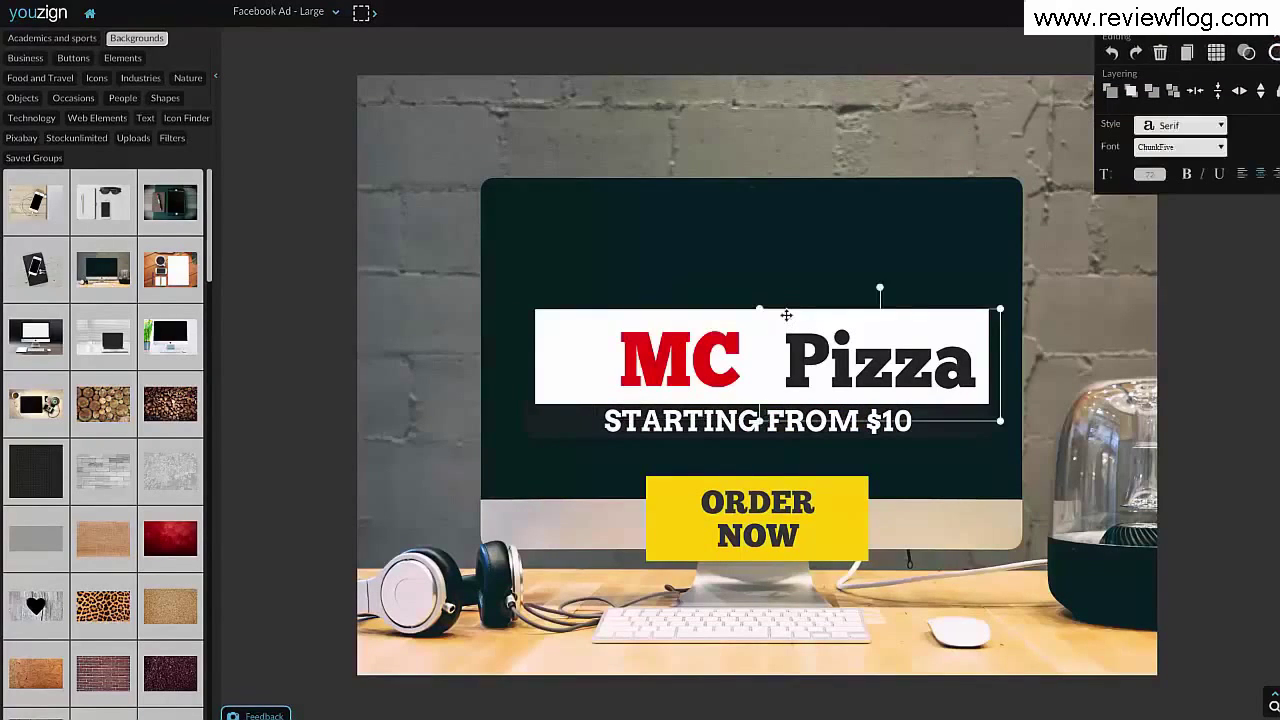
click(540, 388)
key(Delete)
Move MC to the upper left of the screen with the second word beside it.
click(719, 340)
drag(719, 340, 648, 248)
click(853, 337)
drag(853, 337, 817, 272)
click(636, 280)
click(787, 270)
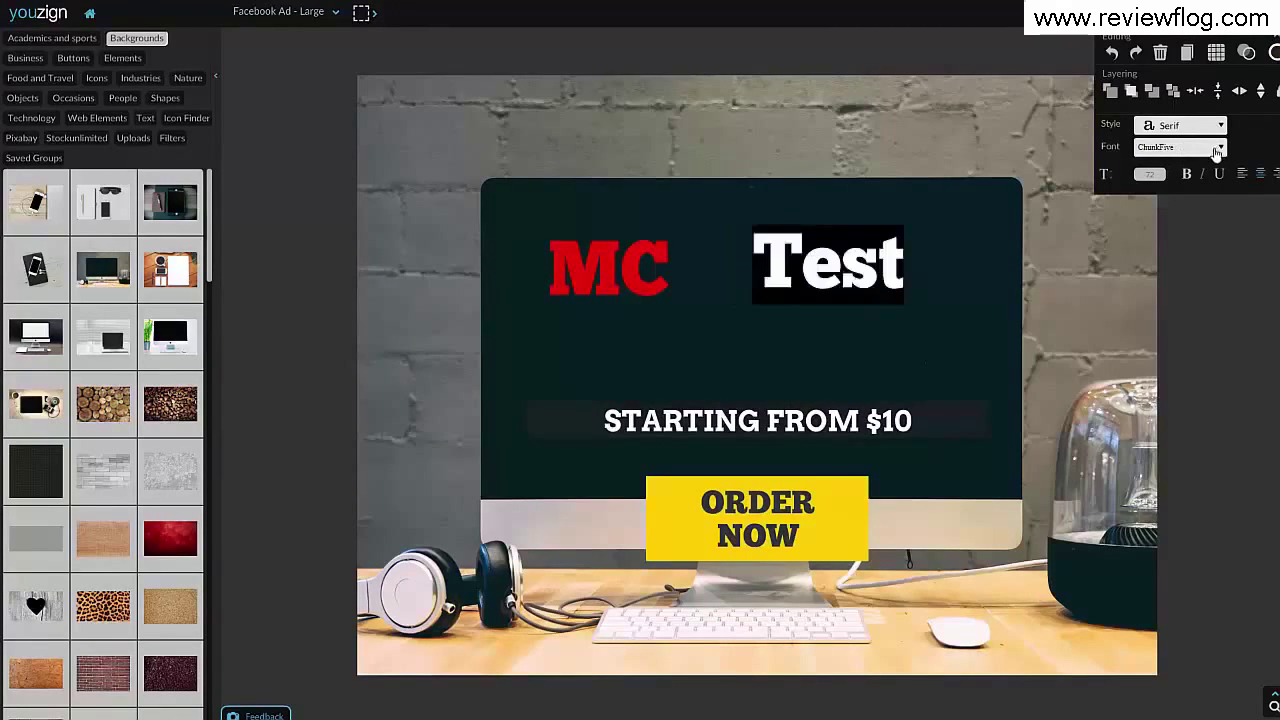
Set the TEST word to the Punchline font in white.
click(1212, 149)
scroll(1181, 222, down, 2)
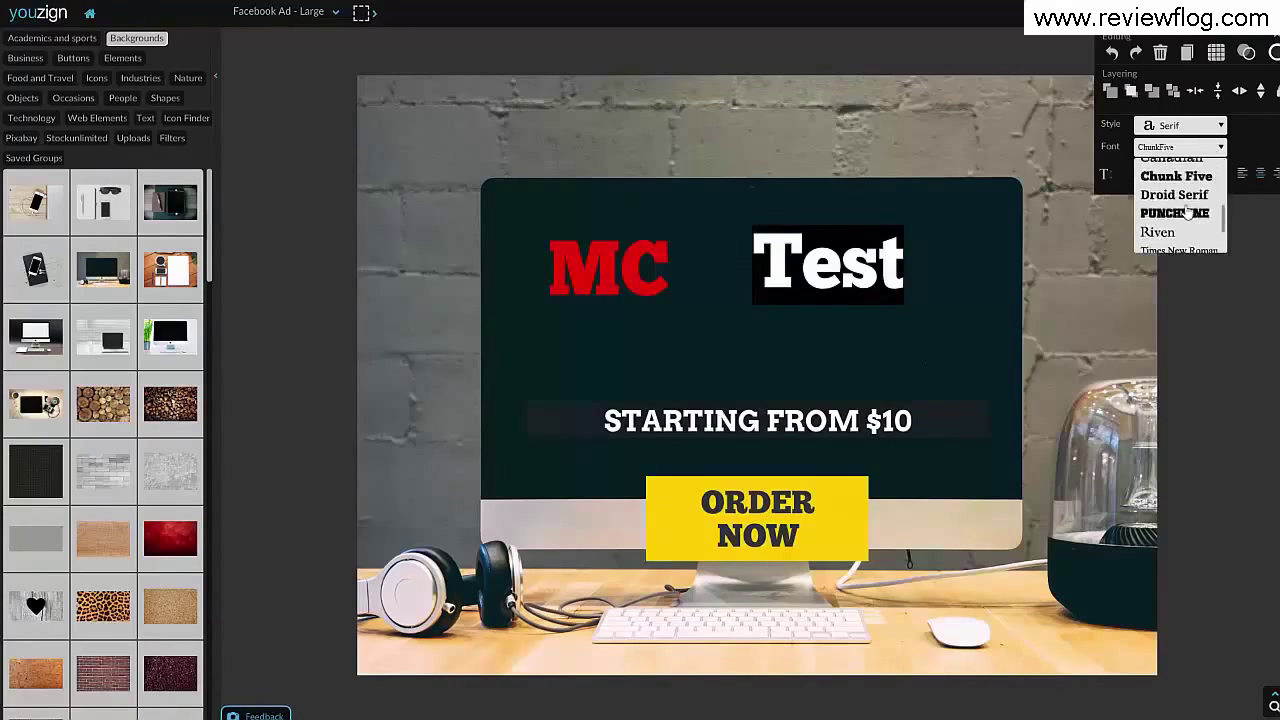
click(1196, 214)
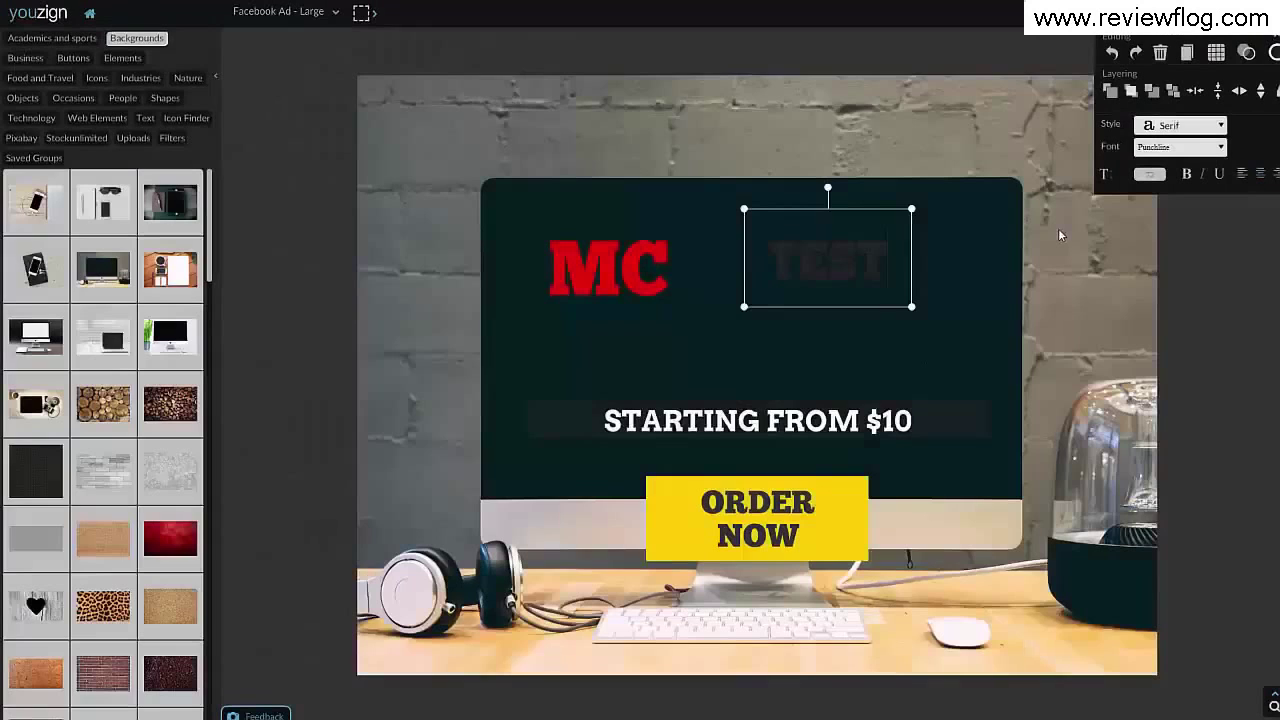
click(1272, 90)
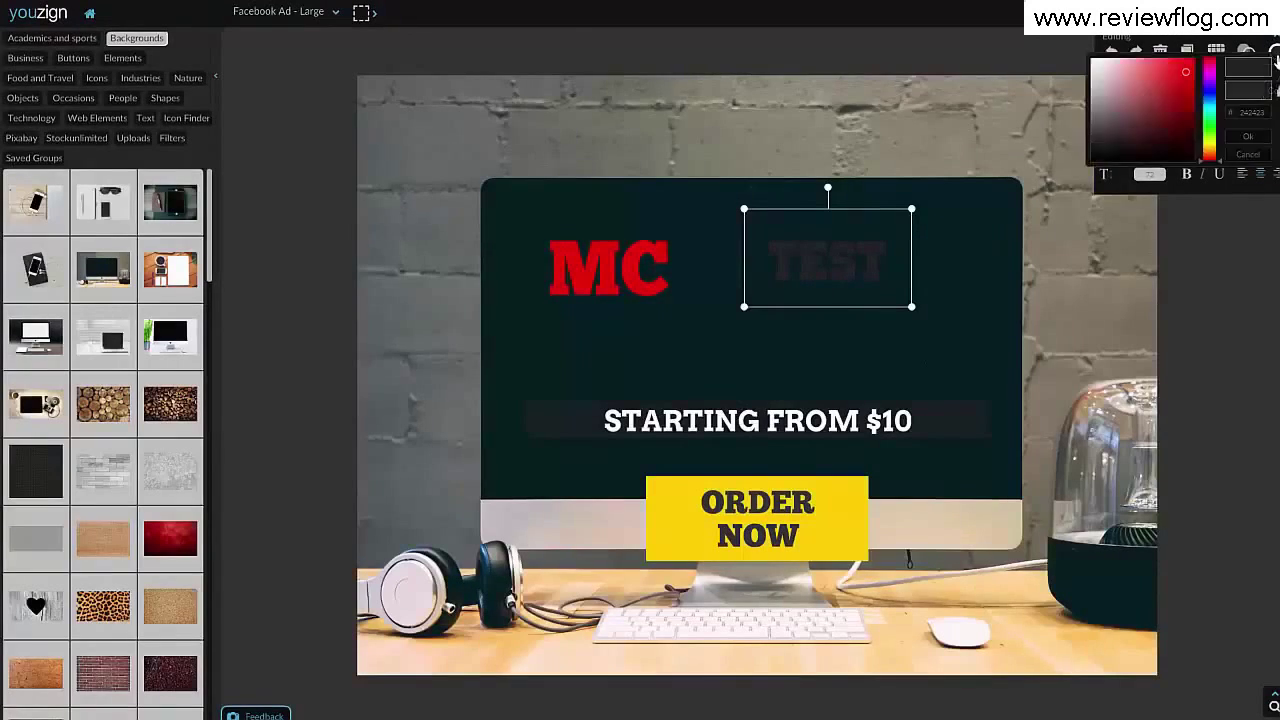
click(1098, 68)
click(1095, 63)
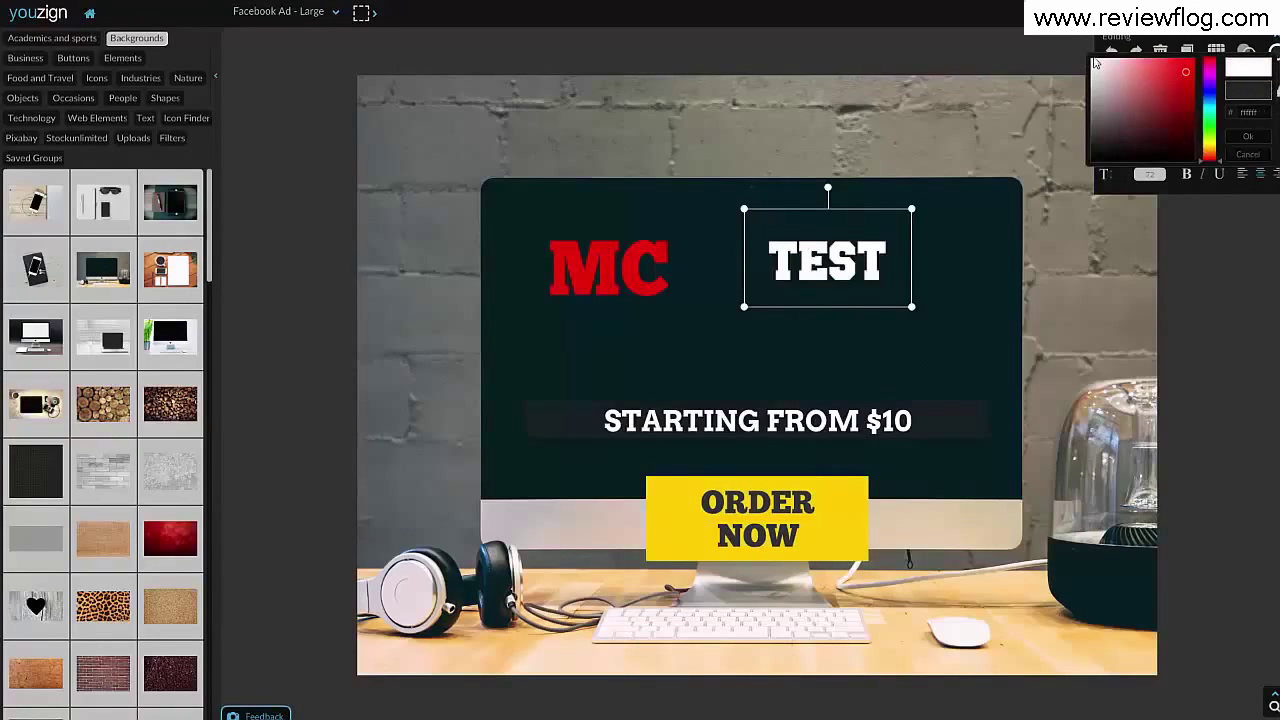
click(898, 203)
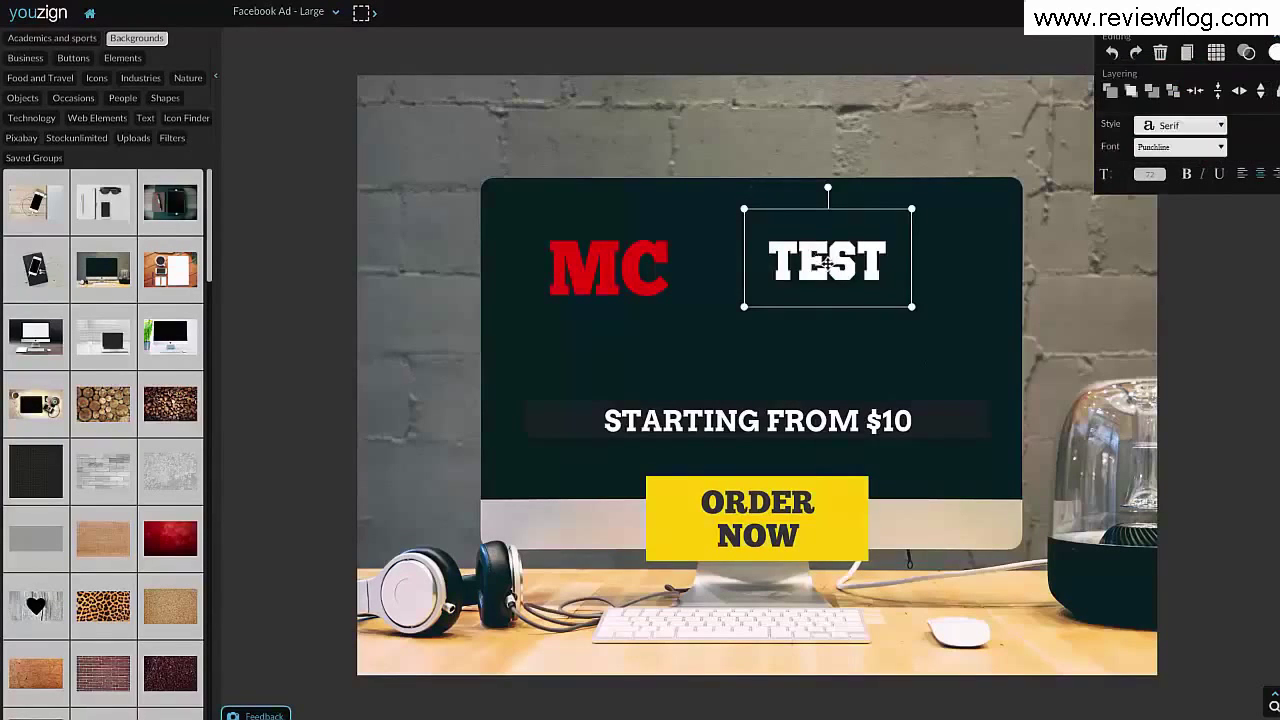
Line TEST up beside MC and centre the STARTING FROM $10 line horizontally.
drag(818, 258, 798, 276)
click(637, 284)
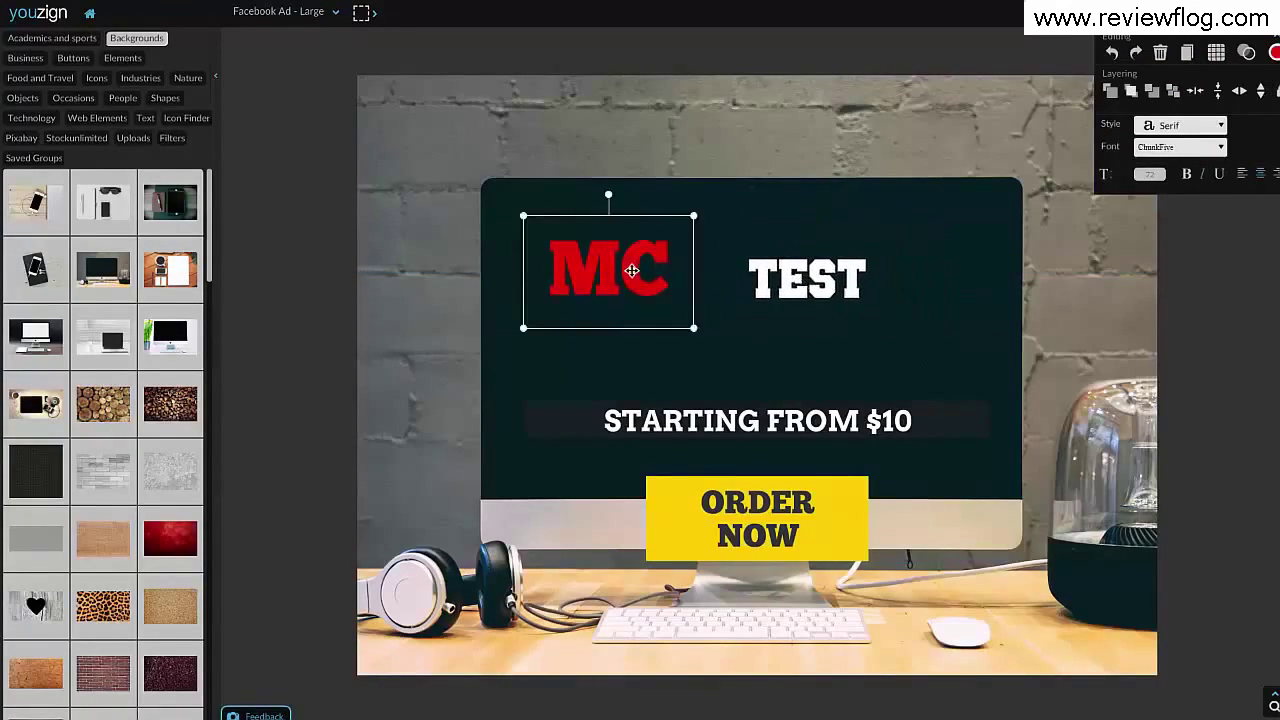
drag(627, 266, 656, 272)
click(796, 292)
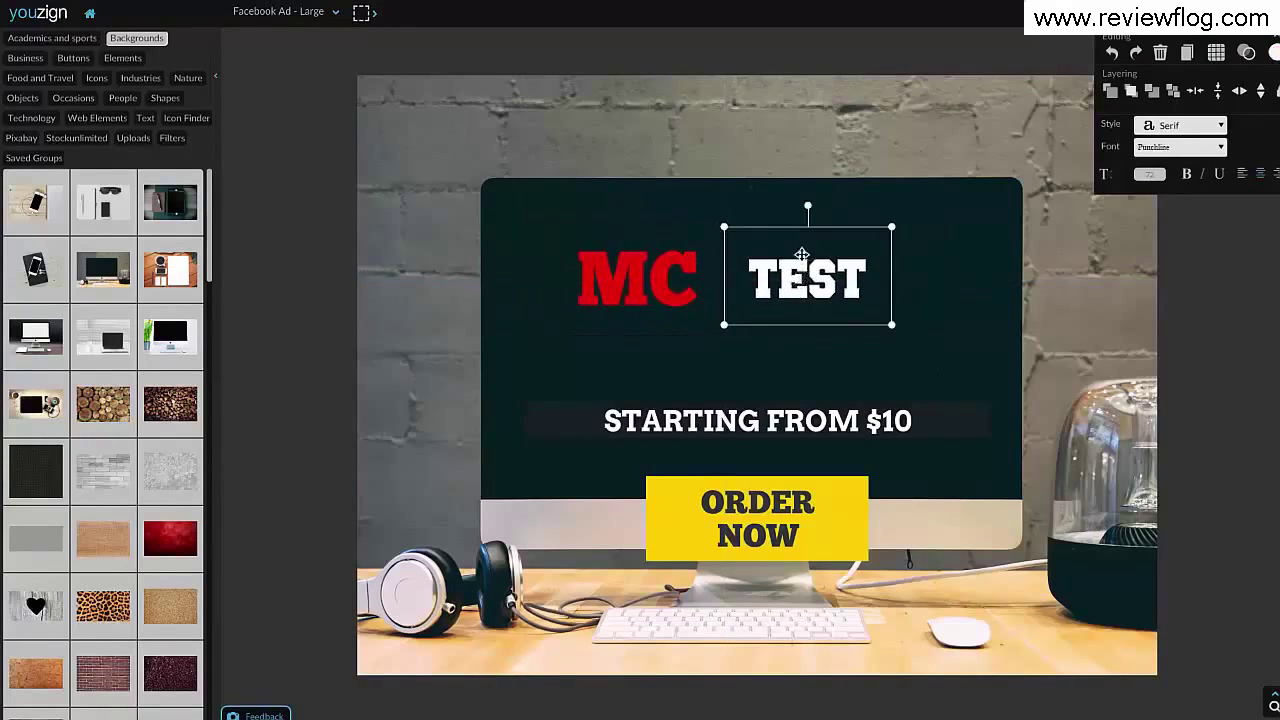
mouse_move(818, 283)
mouse_down()
mouse_move(851, 242)
mouse_move(797, 285)
mouse_move(812, 289)
mouse_up()
click(794, 435)
mouse_move(810, 420)
mouse_down()
mouse_move(781, 406)
mouse_move(815, 417)
mouse_up()
scroll(130, 482, down, 15)
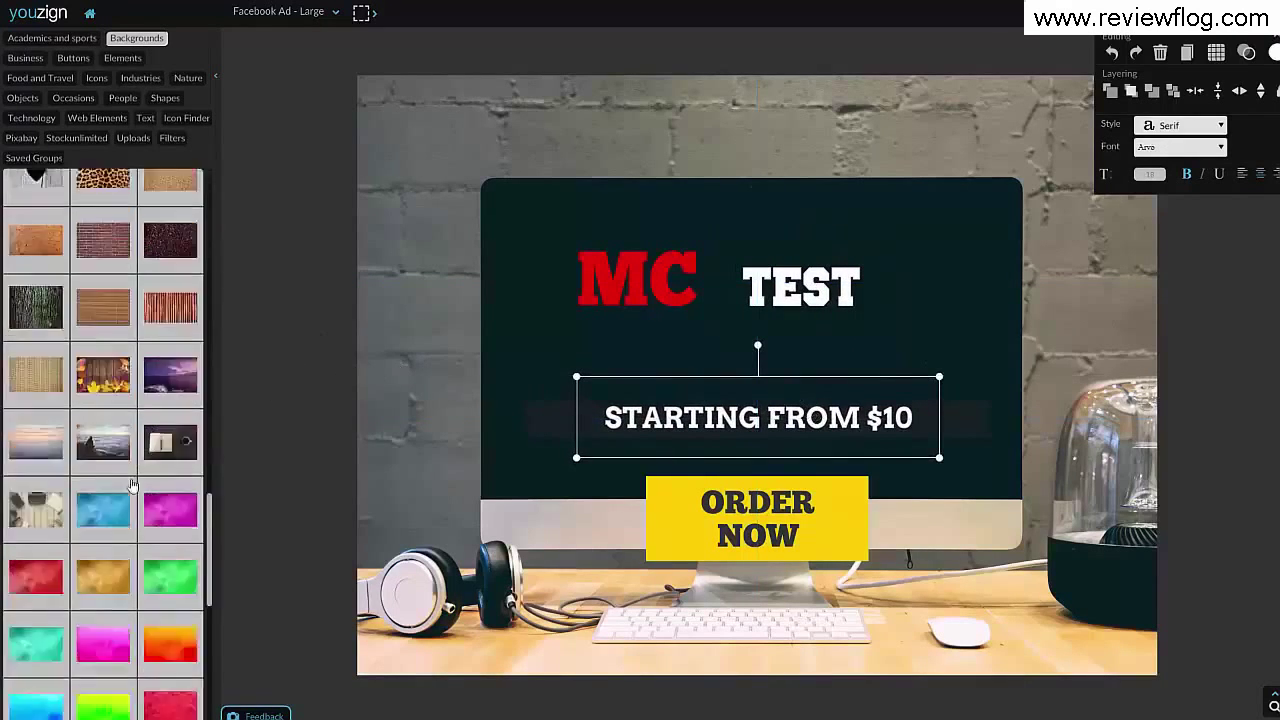
click(103, 409)
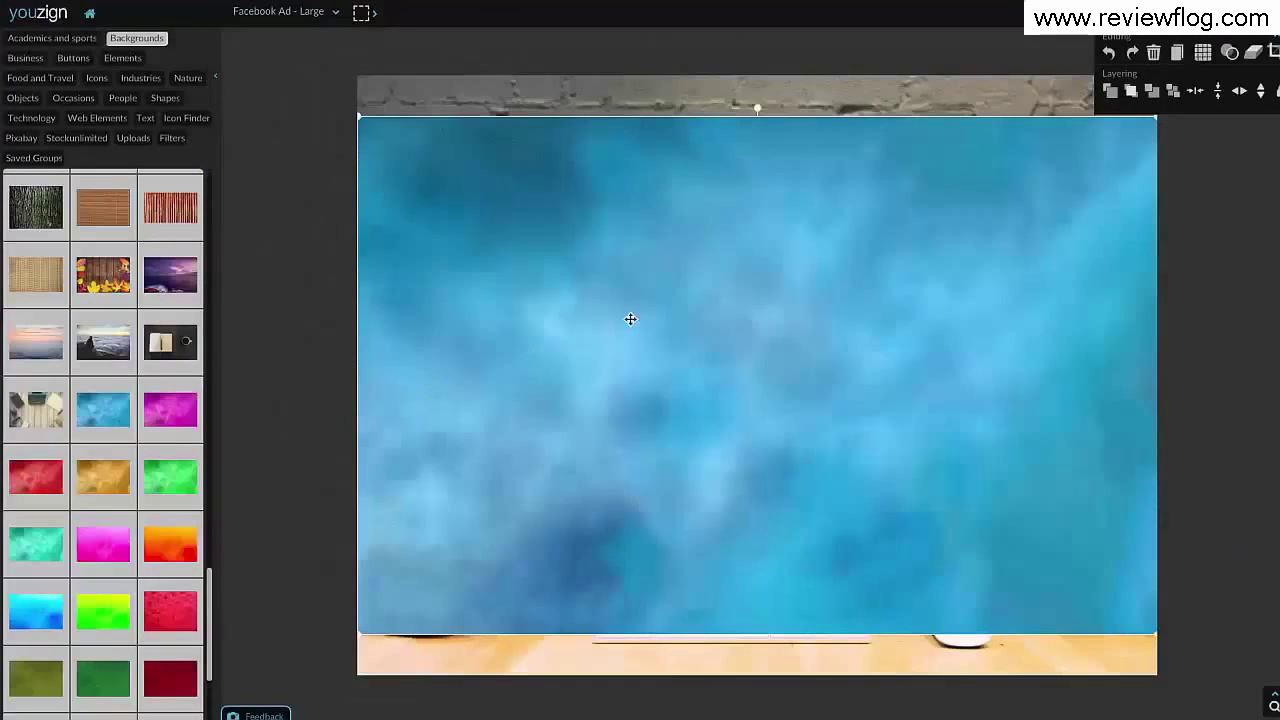
click(1173, 91)
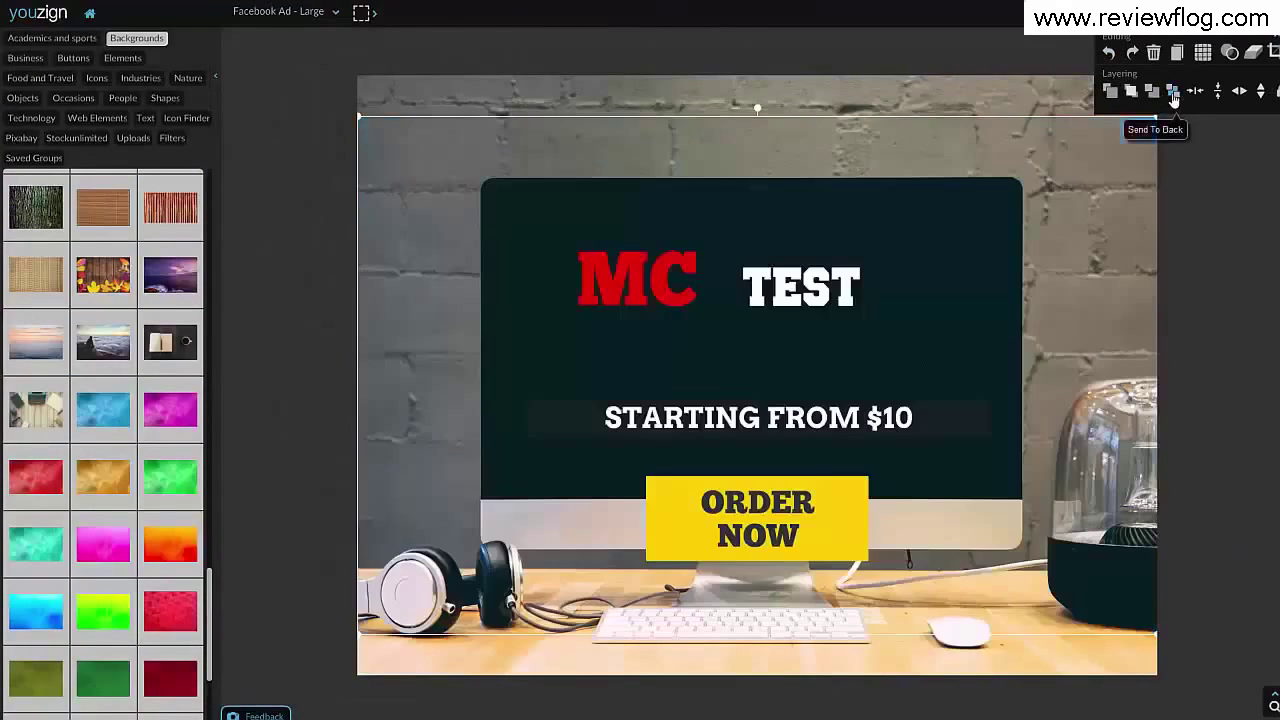
click(1111, 91)
drag(885, 325, 941, 320)
key(Delete)
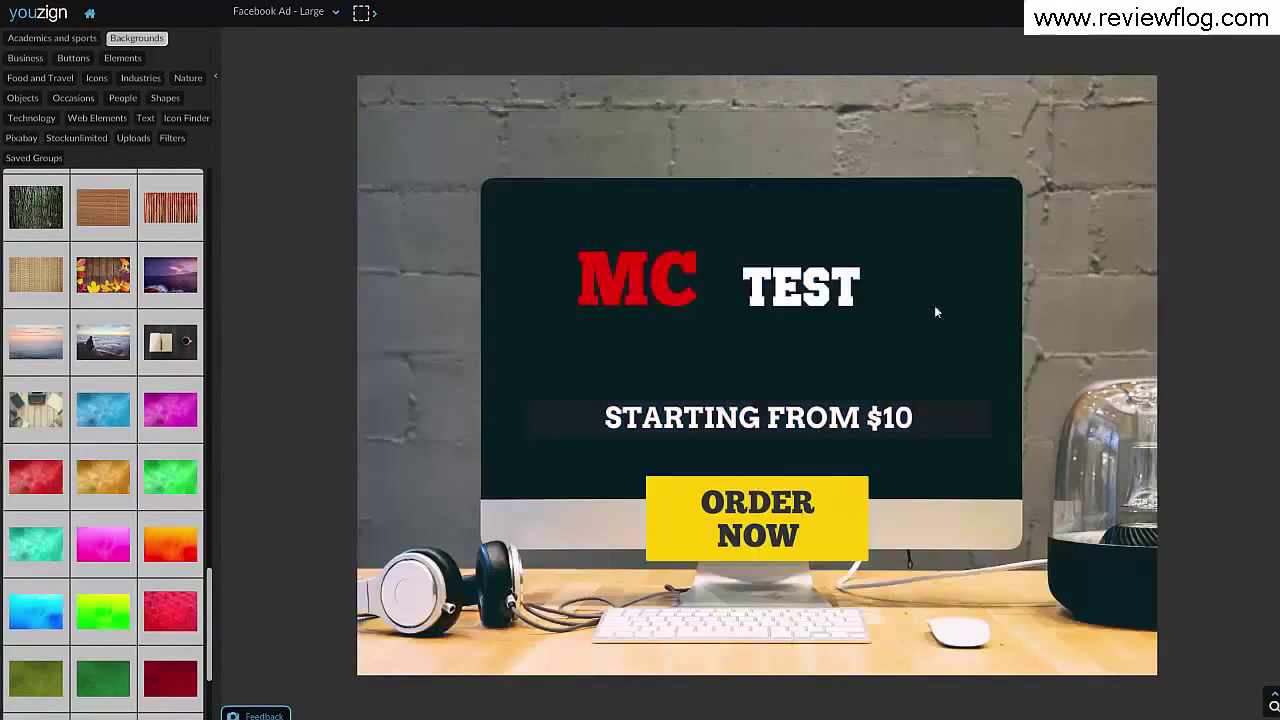
Place a graduation cap from Academics and sports on the ad, delete it, and return to My Designs.
click(34, 40)
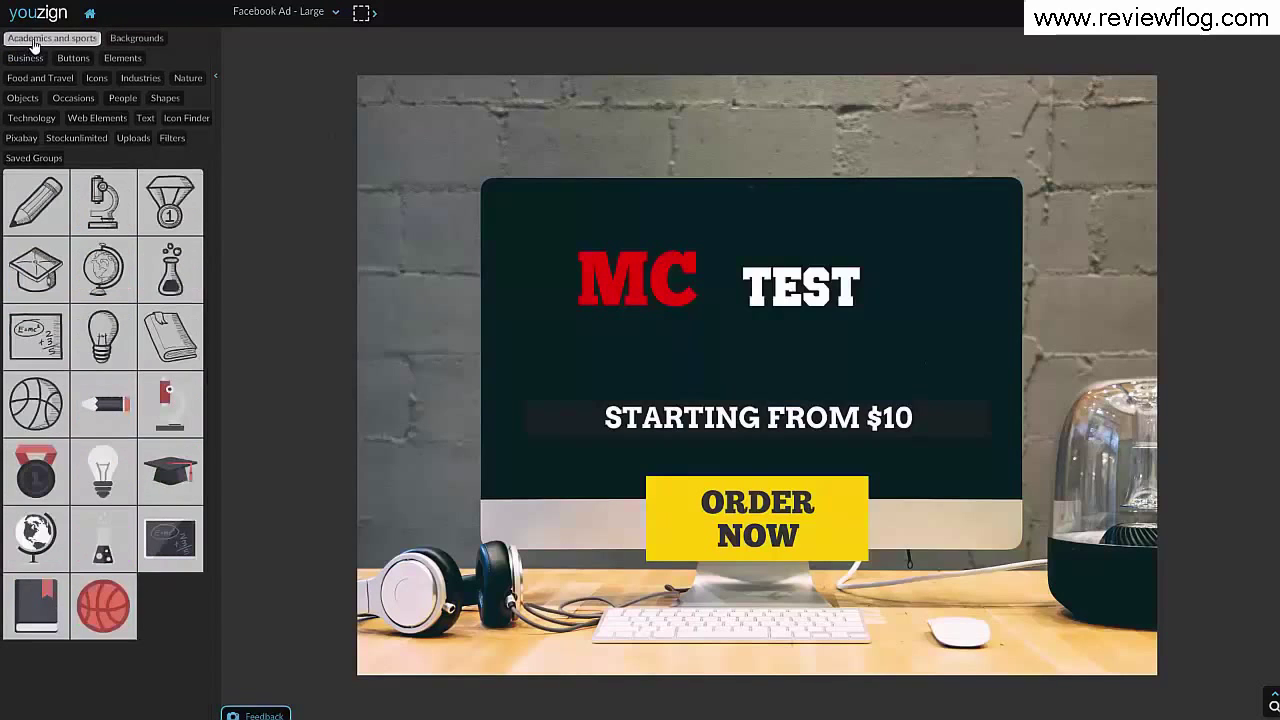
click(169, 477)
drag(698, 378, 573, 343)
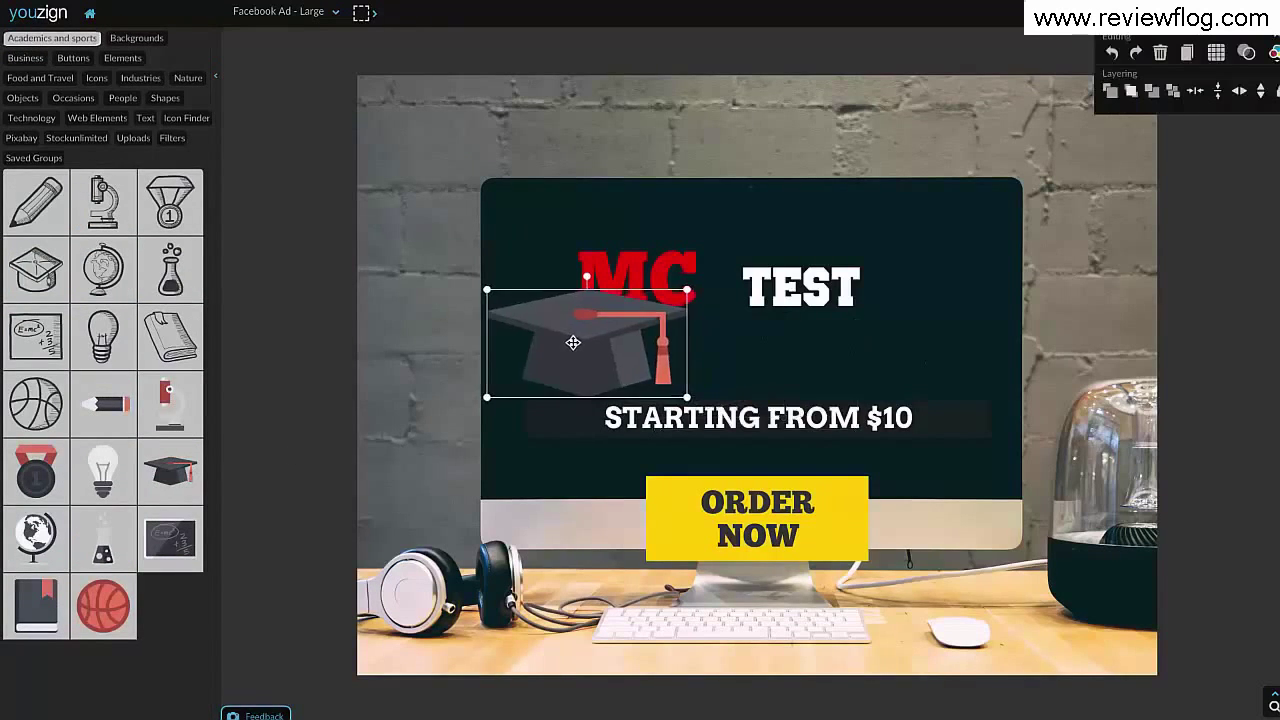
key(Delete)
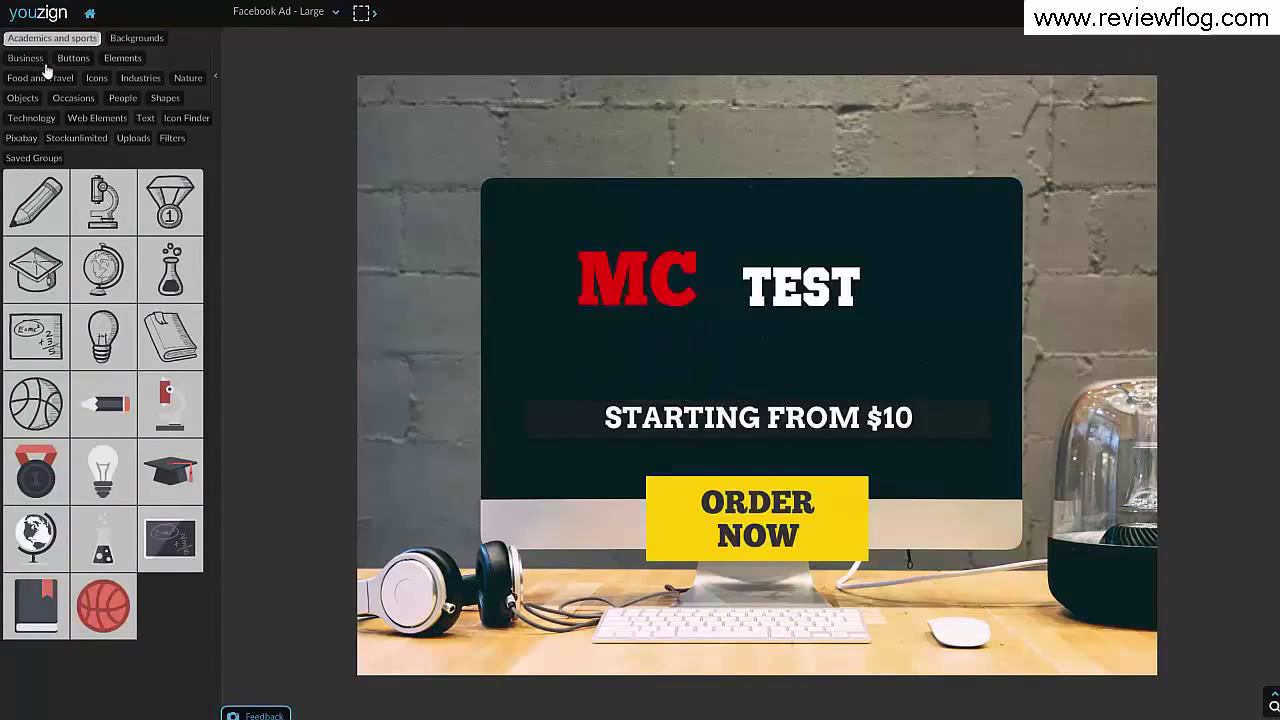
click(89, 15)
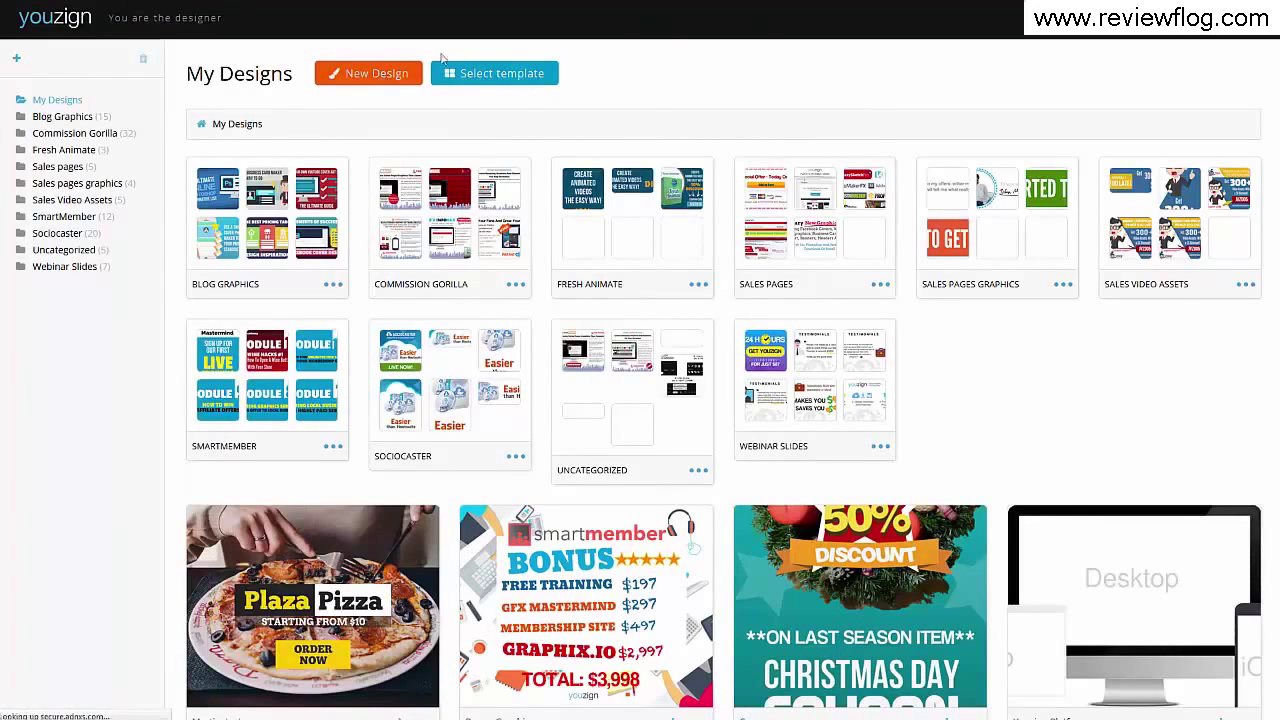
Start a new design and scroll the canvas-size picker down to the Video preset.
click(379, 75)
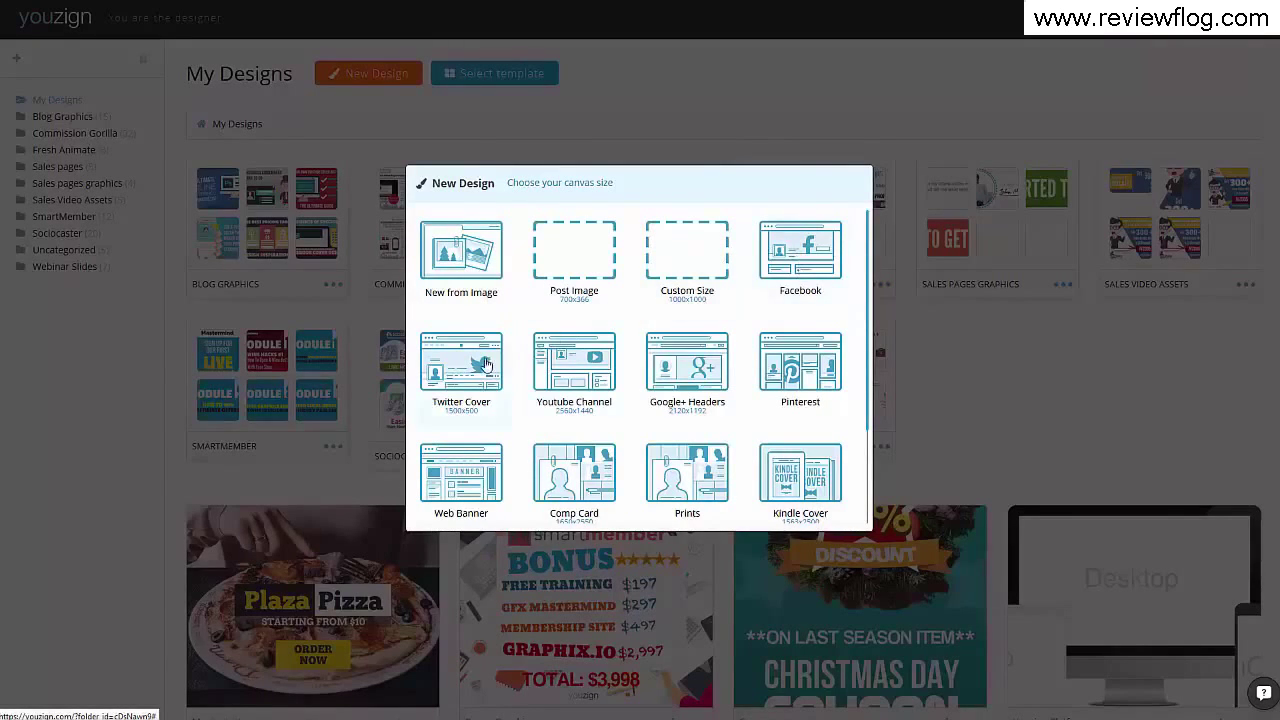
scroll(806, 385, down, 1)
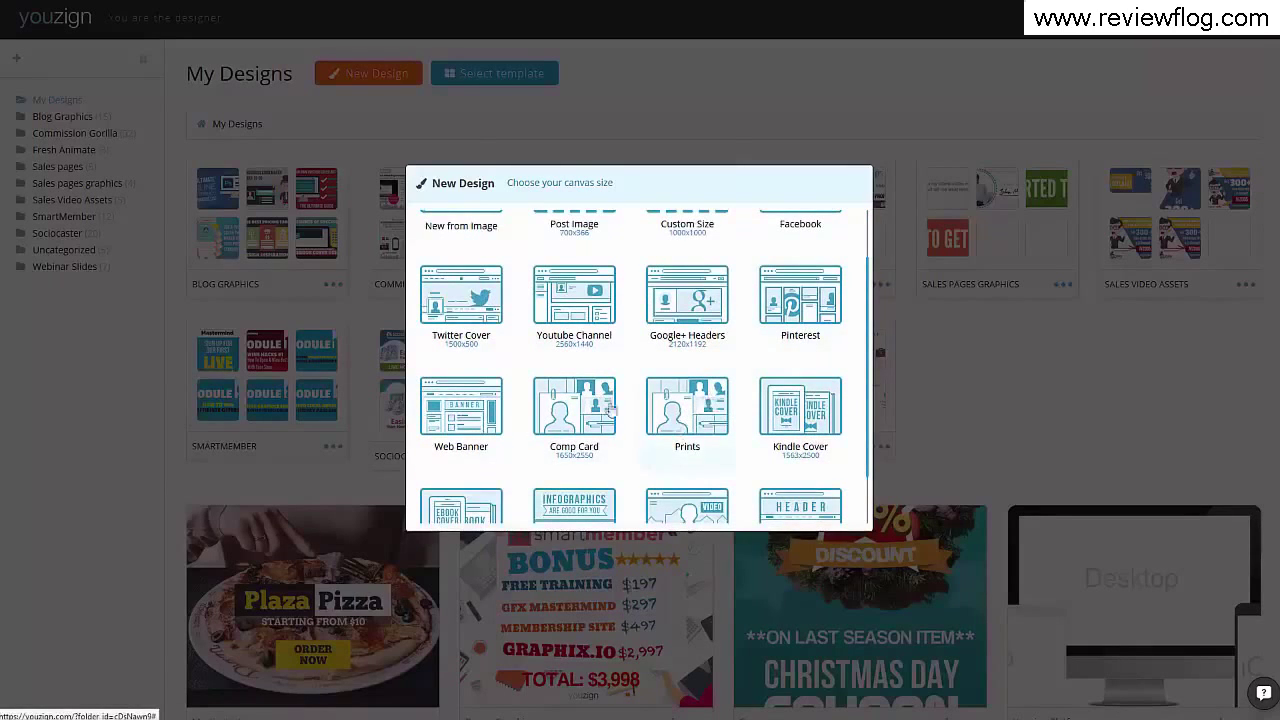
scroll(471, 432, down, 1)
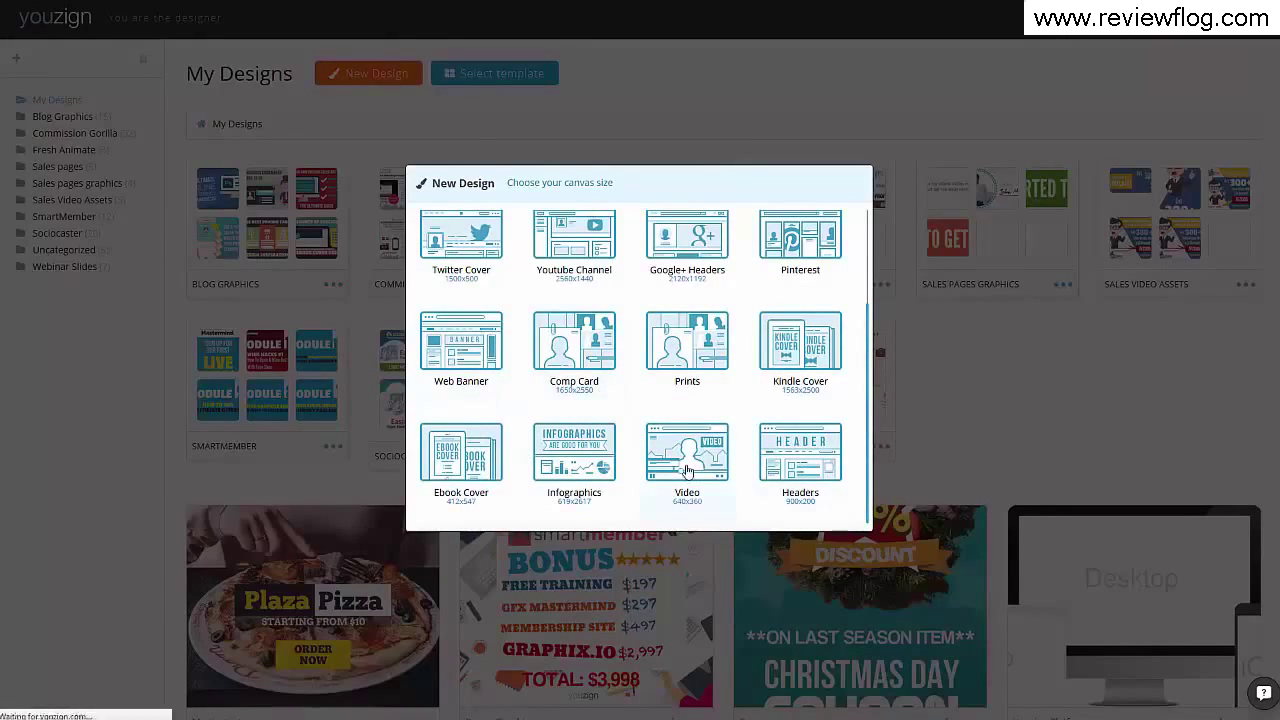
Choose the Video canvas size and decline restoring the previous unsaved work.
click(686, 466)
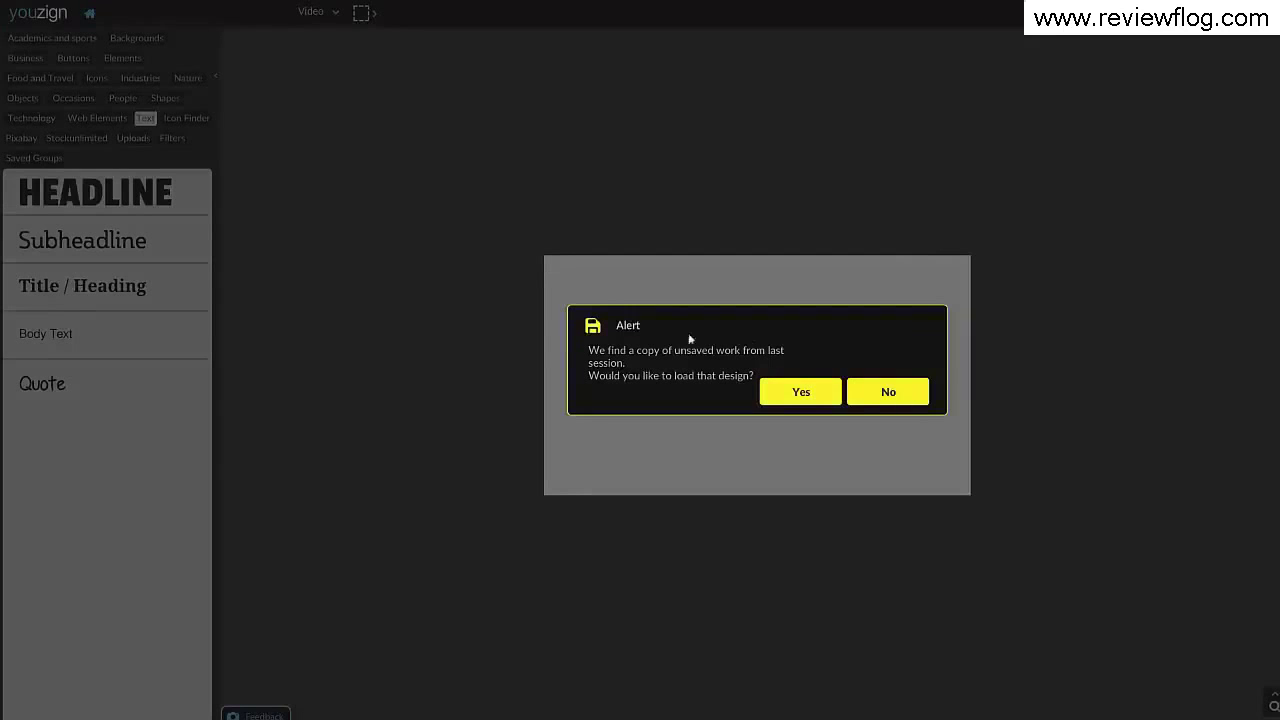
click(900, 406)
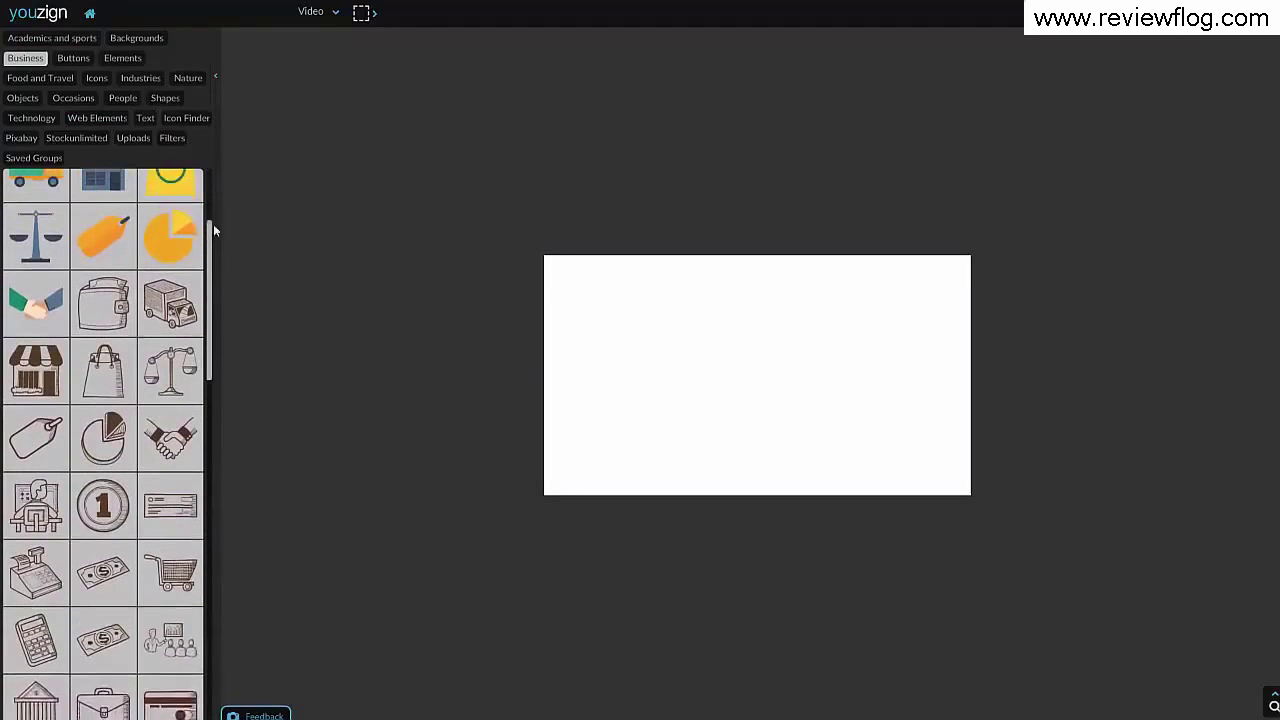
Add the Business handshake illustration to the centre of the canvas.
scroll(213, 223, up, 1)
click(44, 324)
mouse_move(784, 408)
mouse_down()
mouse_move(737, 411)
mouse_move(788, 405)
mouse_up()
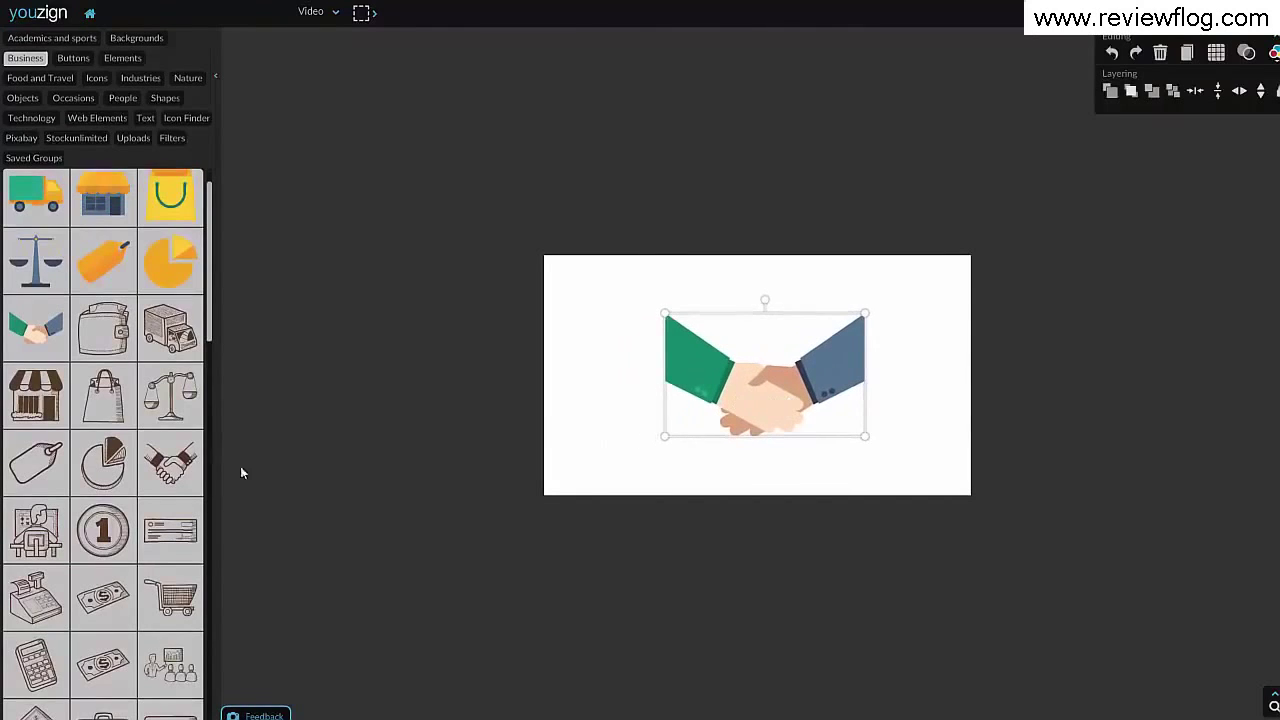
Add a shopping cart icon, shrink it and place it at the lower left.
scroll(90, 470, down, 3)
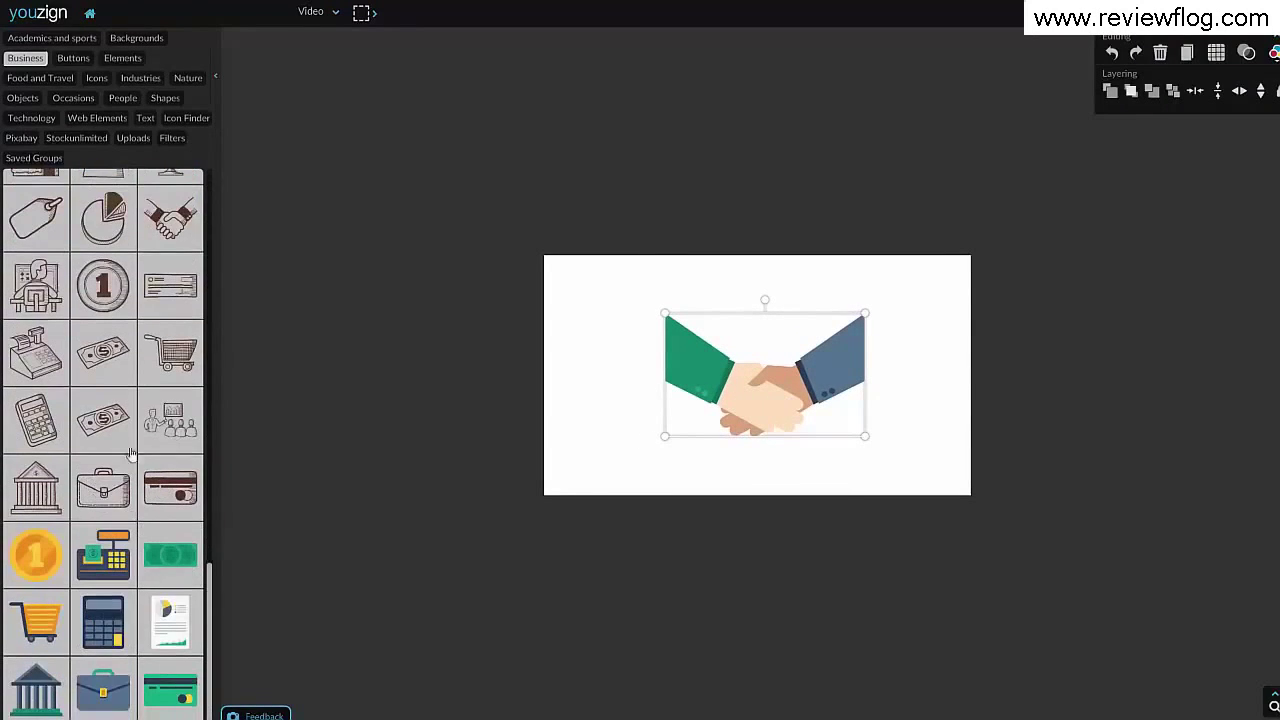
click(38, 622)
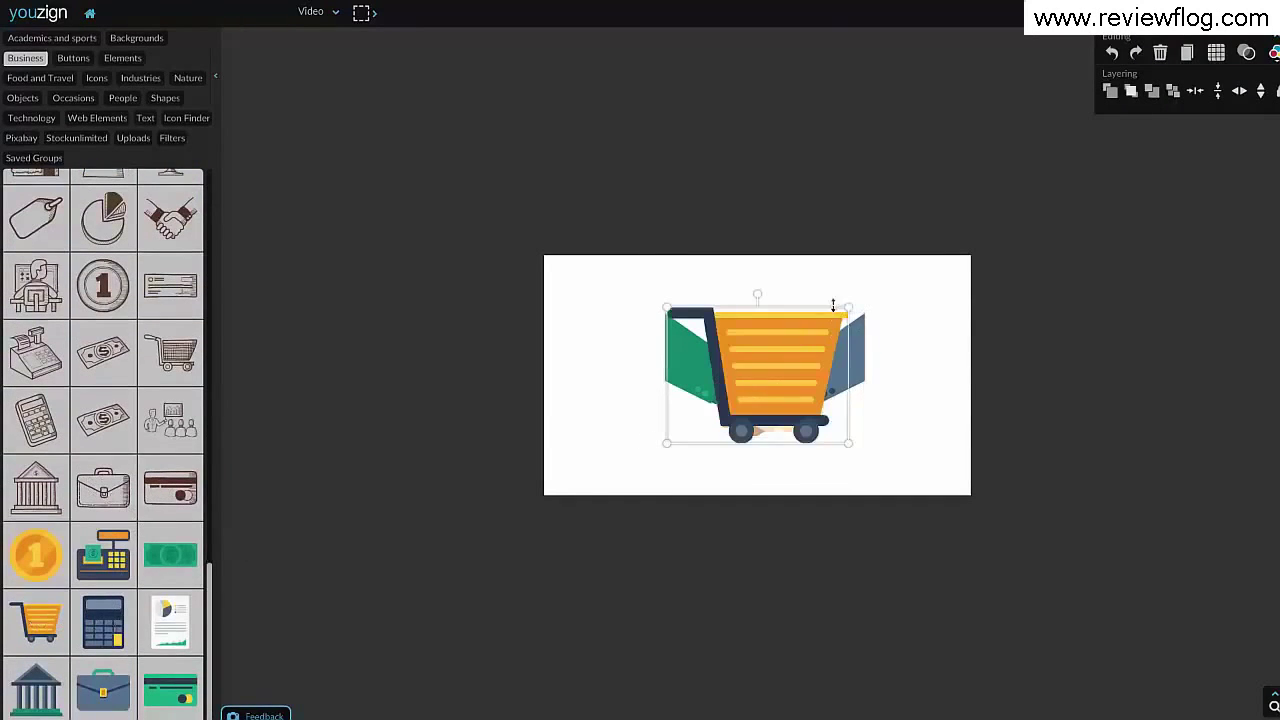
drag(849, 309, 618, 459)
click(616, 366)
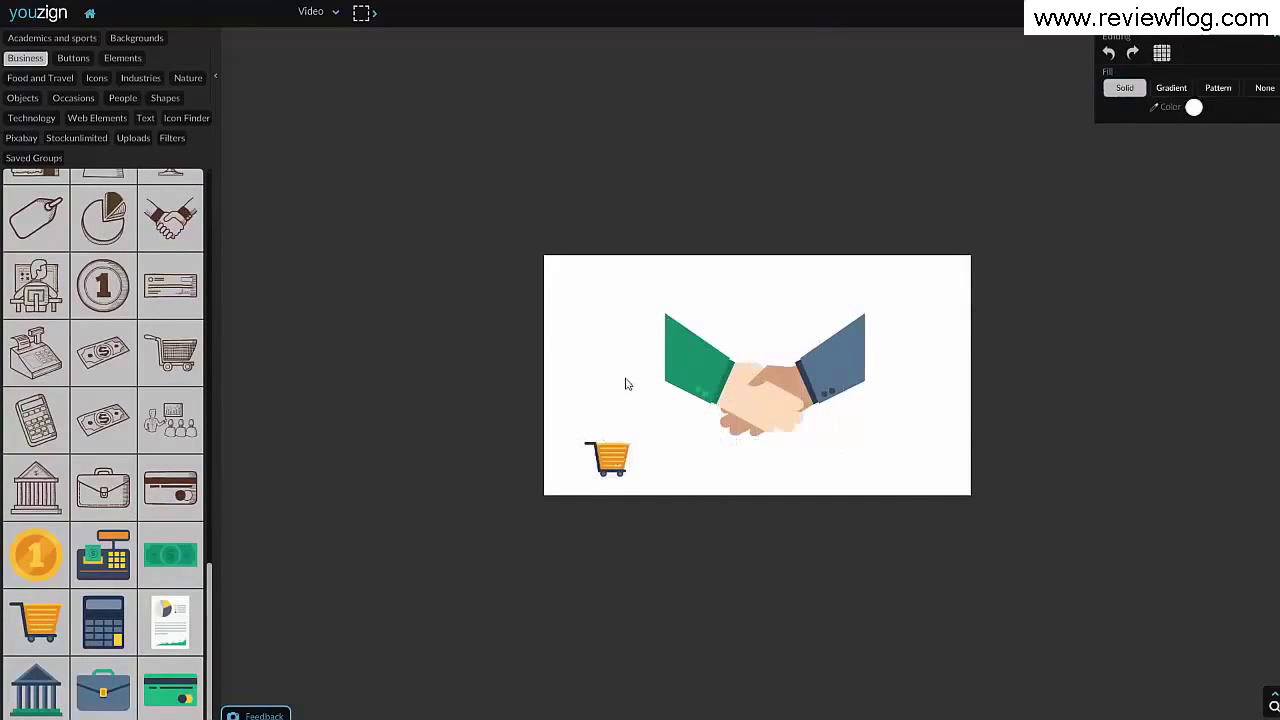
Set the desk photo with tablet, coffee and camera as background and send it to back.
click(134, 40)
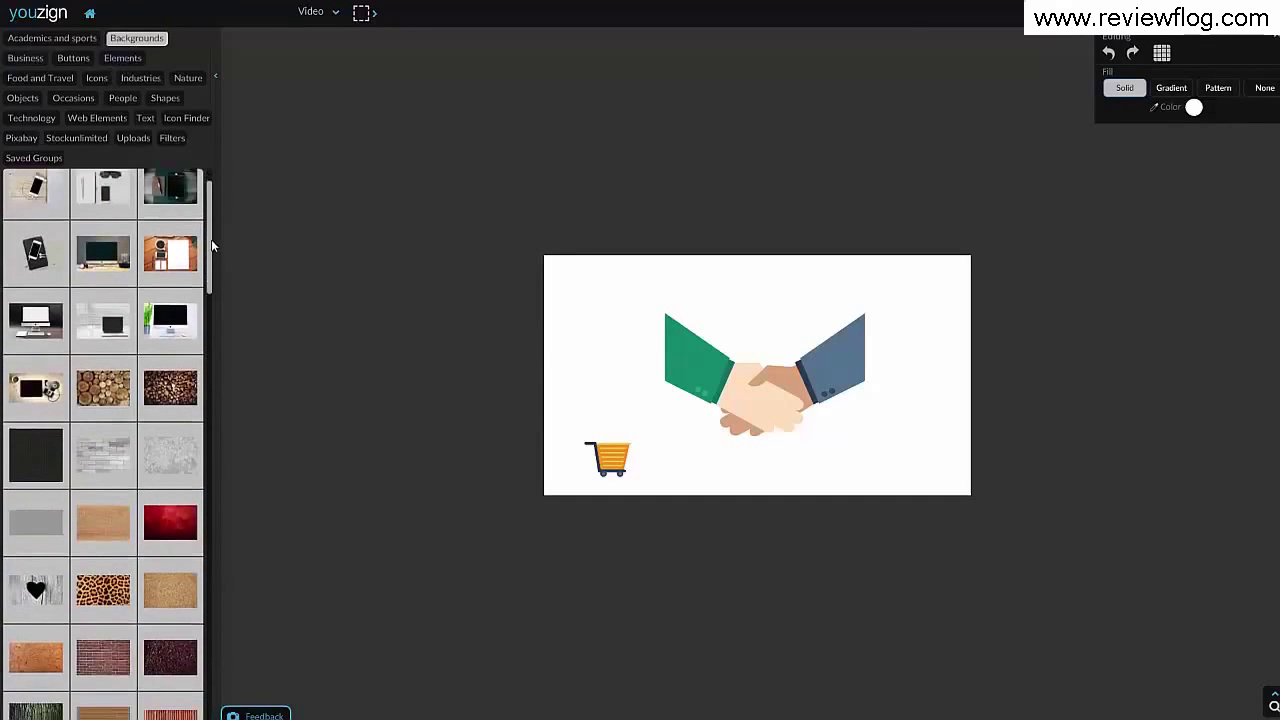
scroll(211, 255, down, 1)
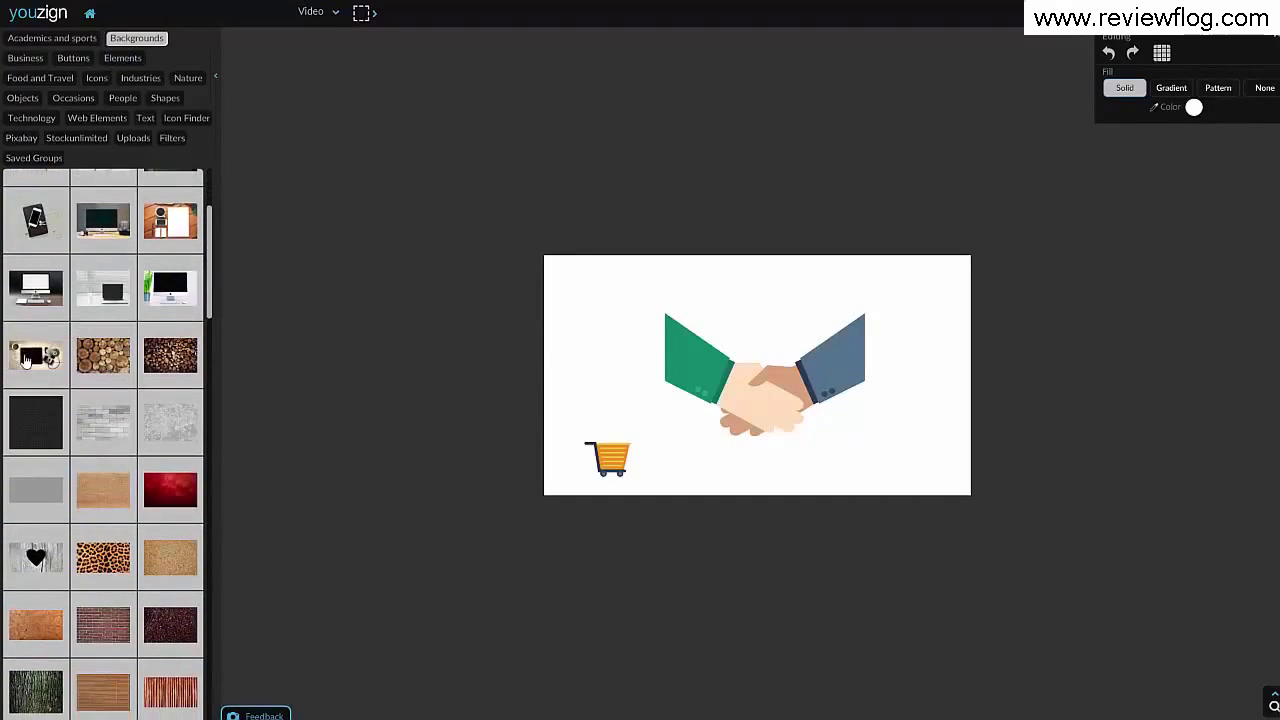
click(25, 360)
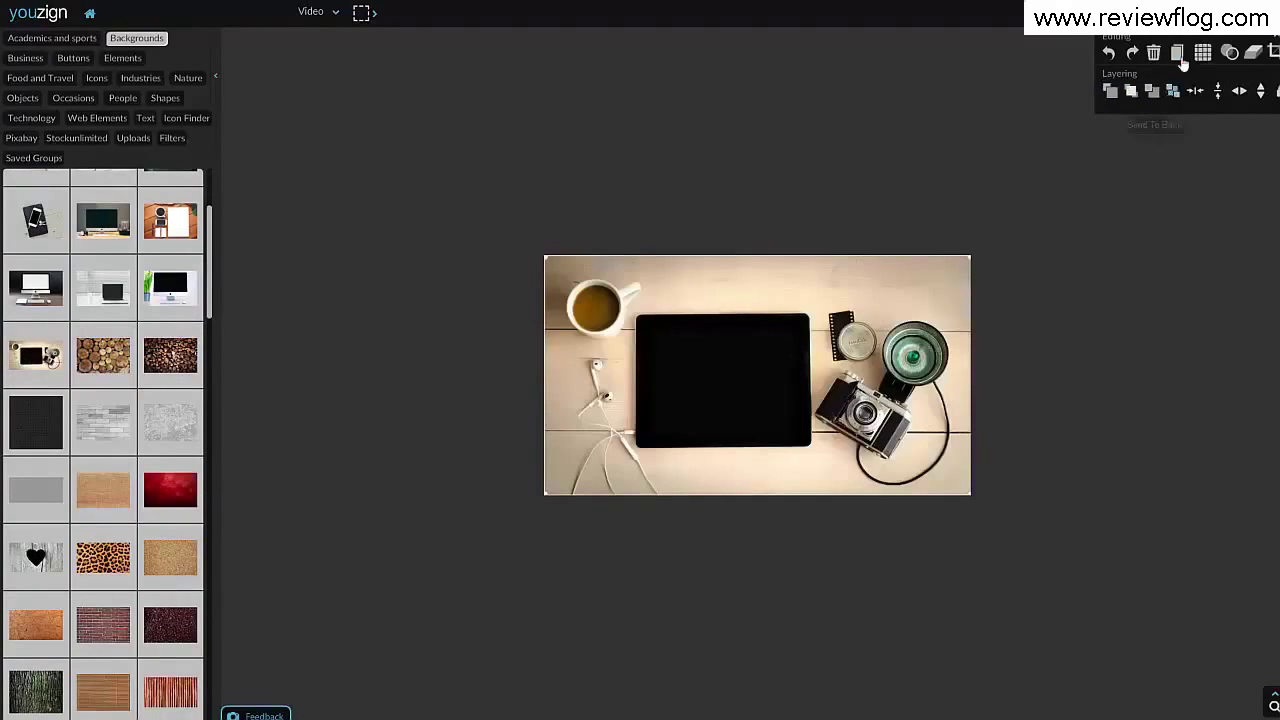
click(1172, 93)
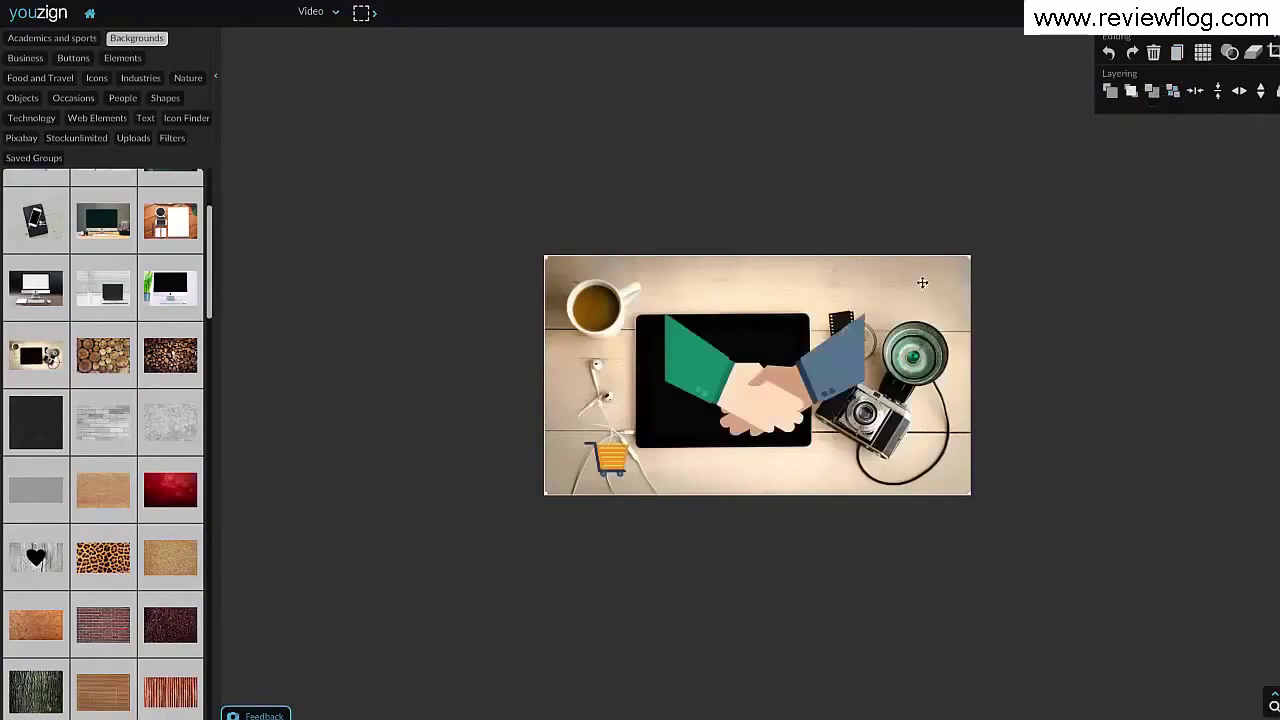
Shrink the handshake and nudge it down onto the tablet's screen.
click(833, 382)
drag(833, 382, 820, 383)
drag(845, 451, 804, 424)
click(770, 385)
click(782, 365)
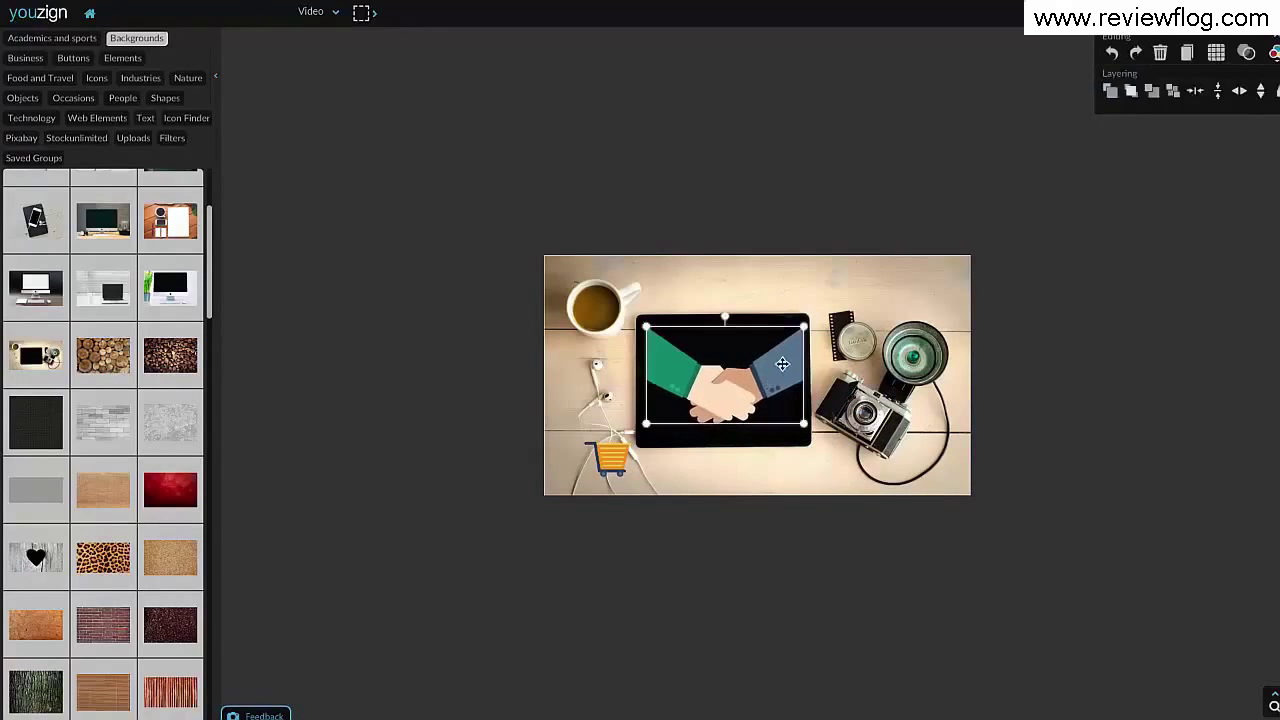
key(Down)
key(Down)
key(Down)
key(Down)
key(Down)
key(Down)
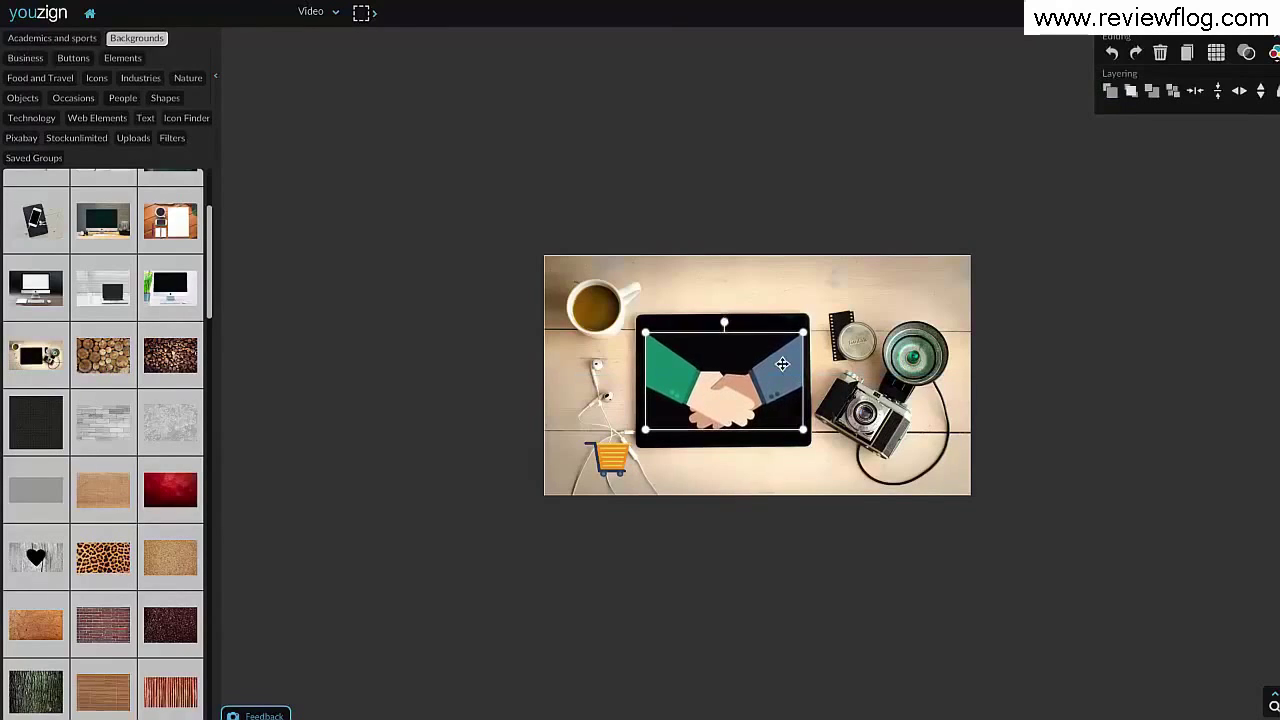
click(893, 331)
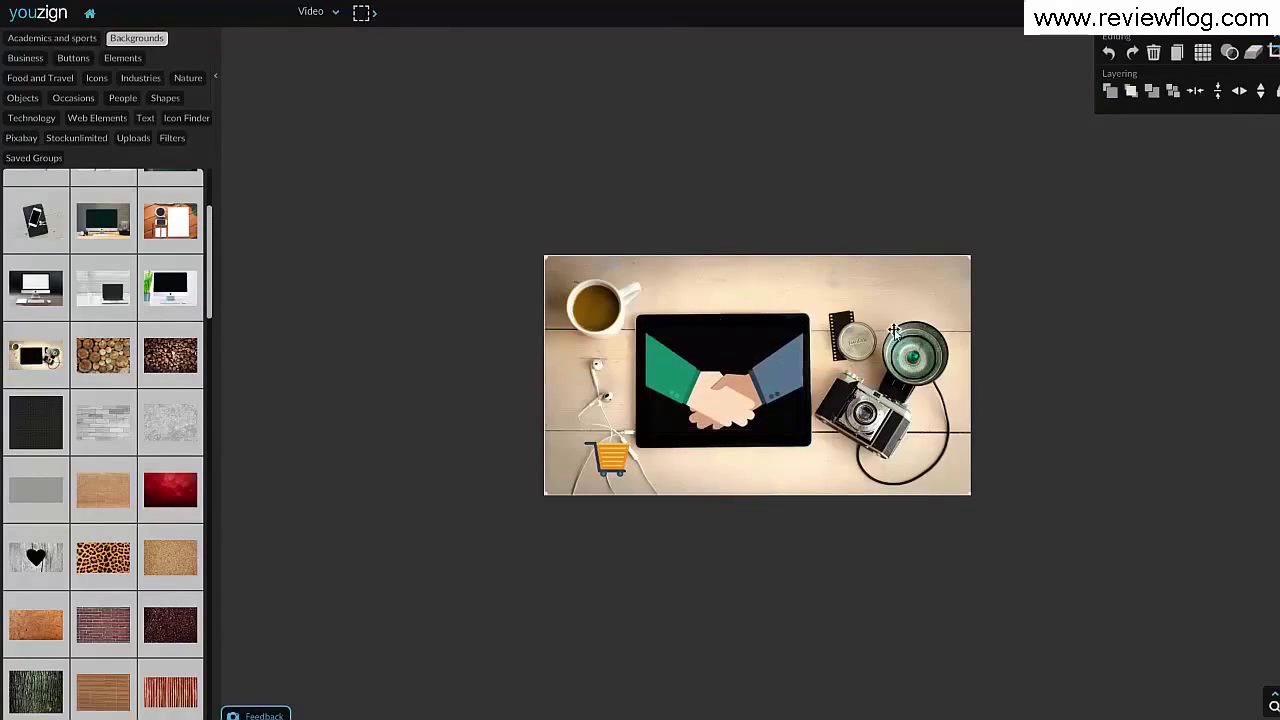
click(701, 378)
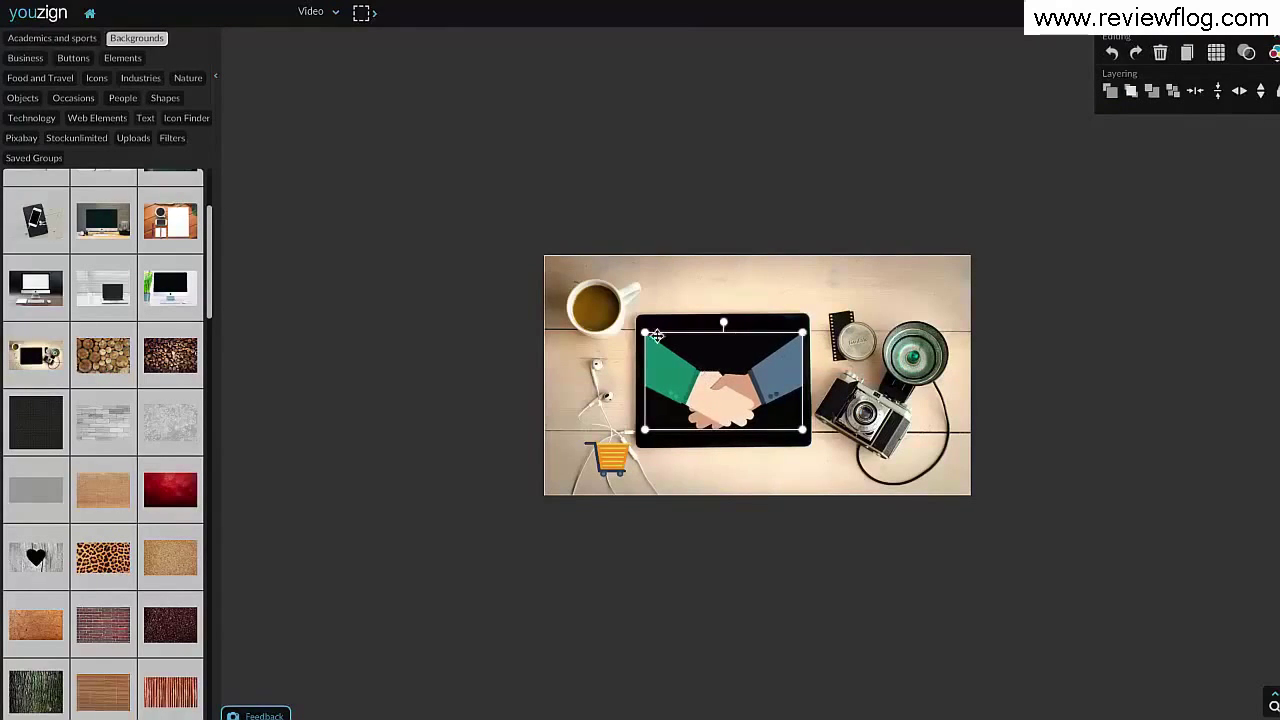
Add a square shape and resize it into a rectangle covering the tablet screen.
click(165, 98)
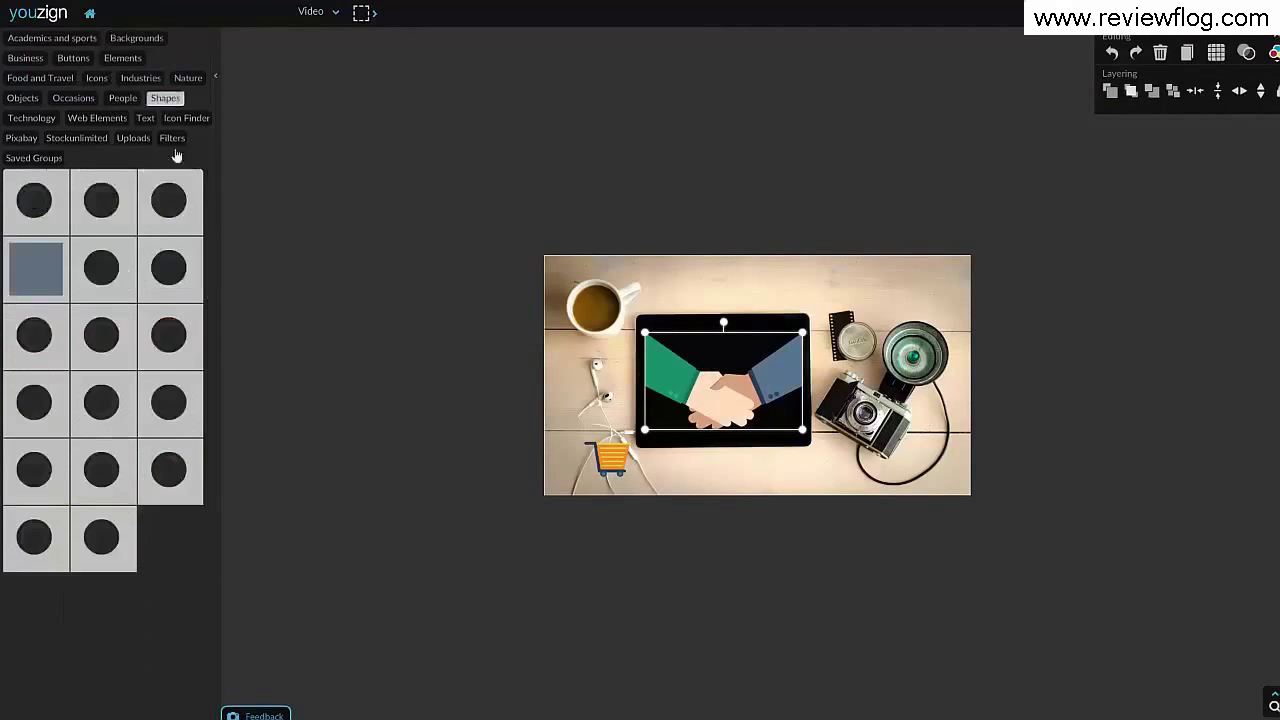
click(44, 263)
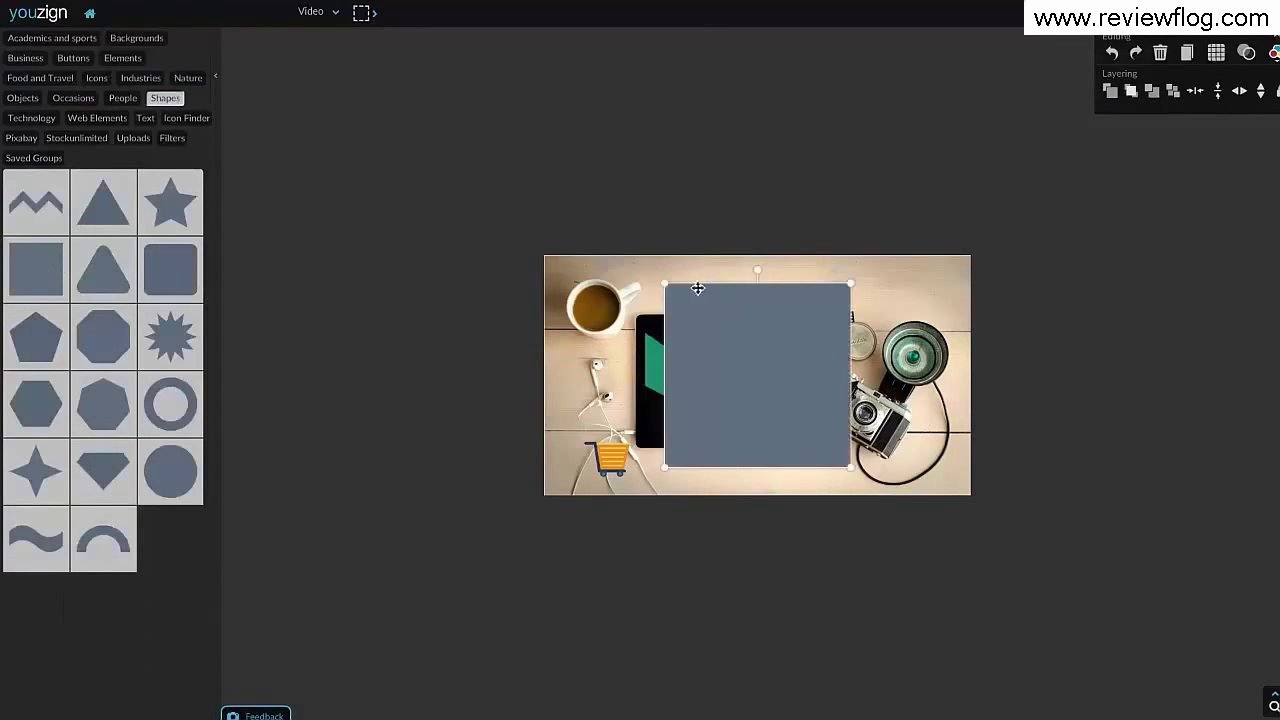
drag(737, 285, 731, 322)
drag(678, 417, 658, 417)
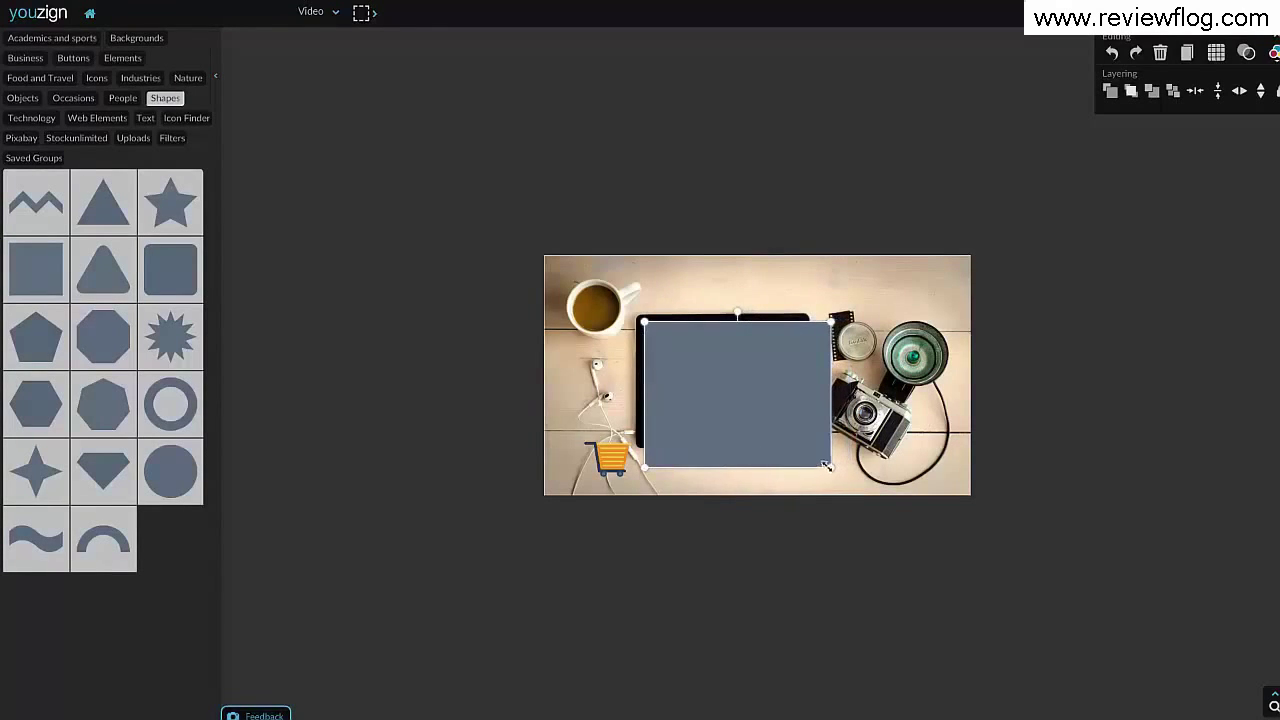
drag(827, 464, 800, 426)
drag(790, 380, 803, 360)
key(ctrl+z)
click(1035, 180)
Colour the rectangle white and layer it between the desk photo and the handshake.
click(750, 351)
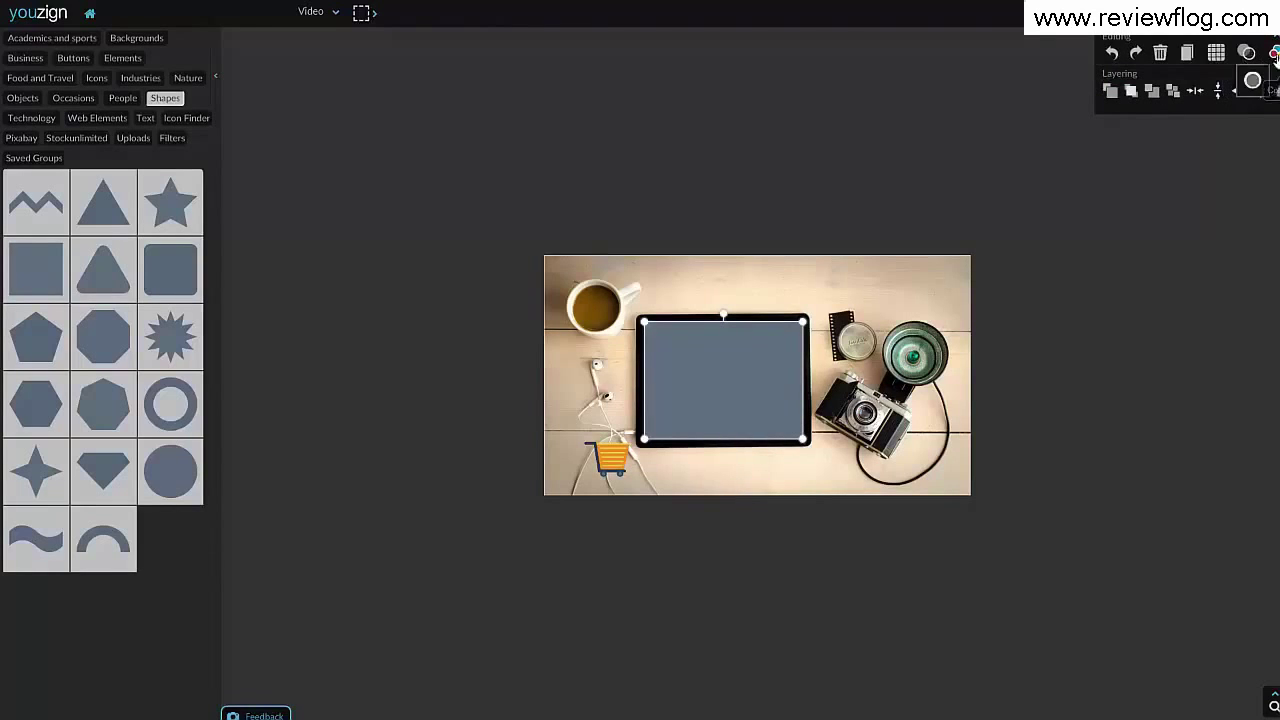
click(1254, 86)
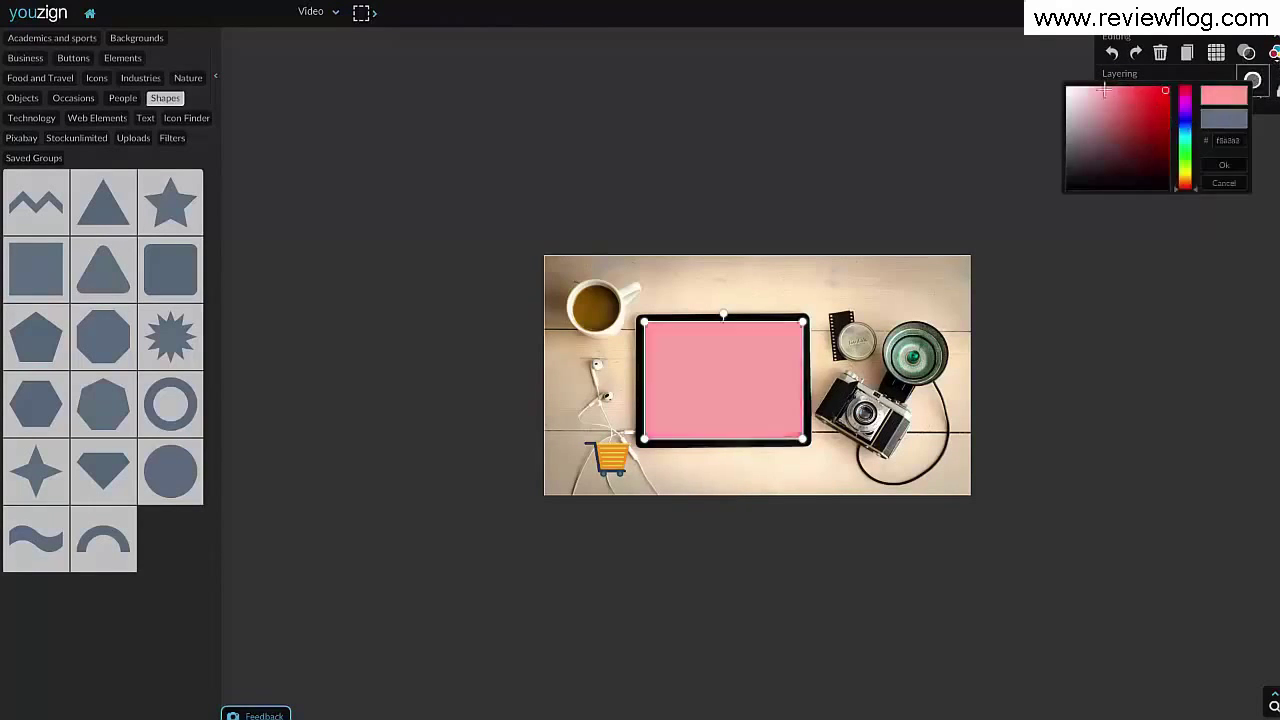
click(1068, 88)
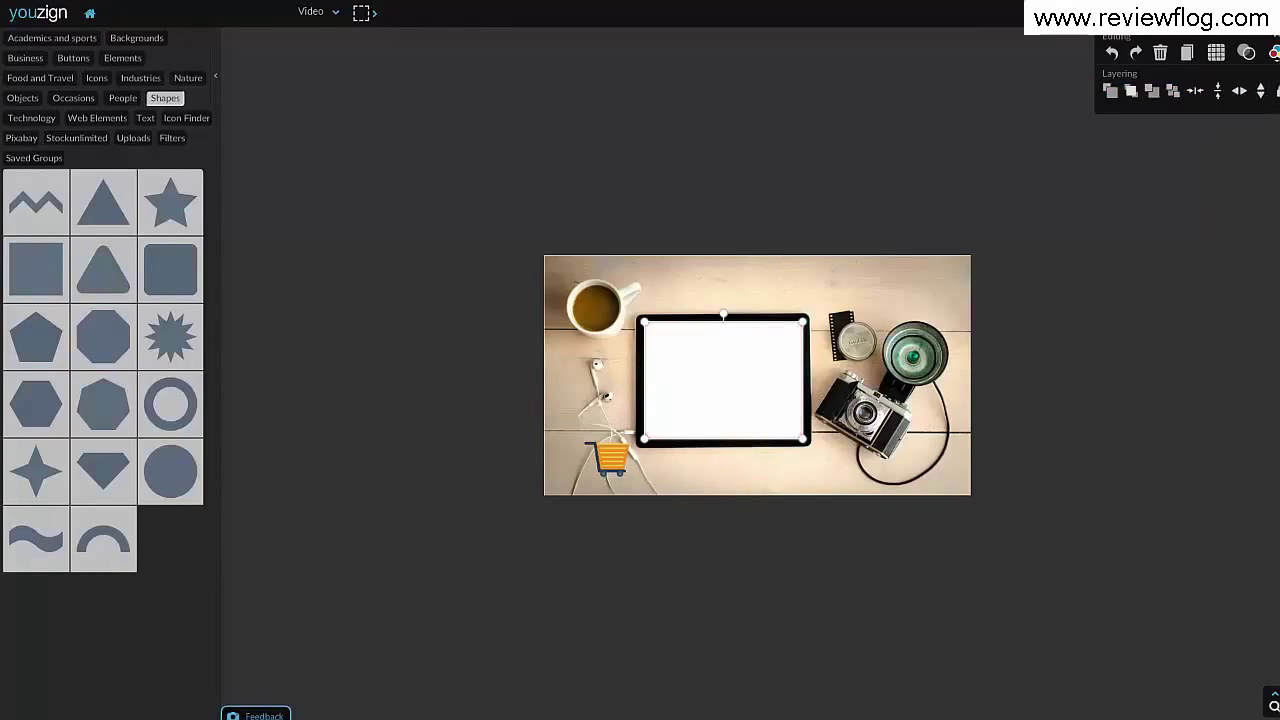
click(1178, 97)
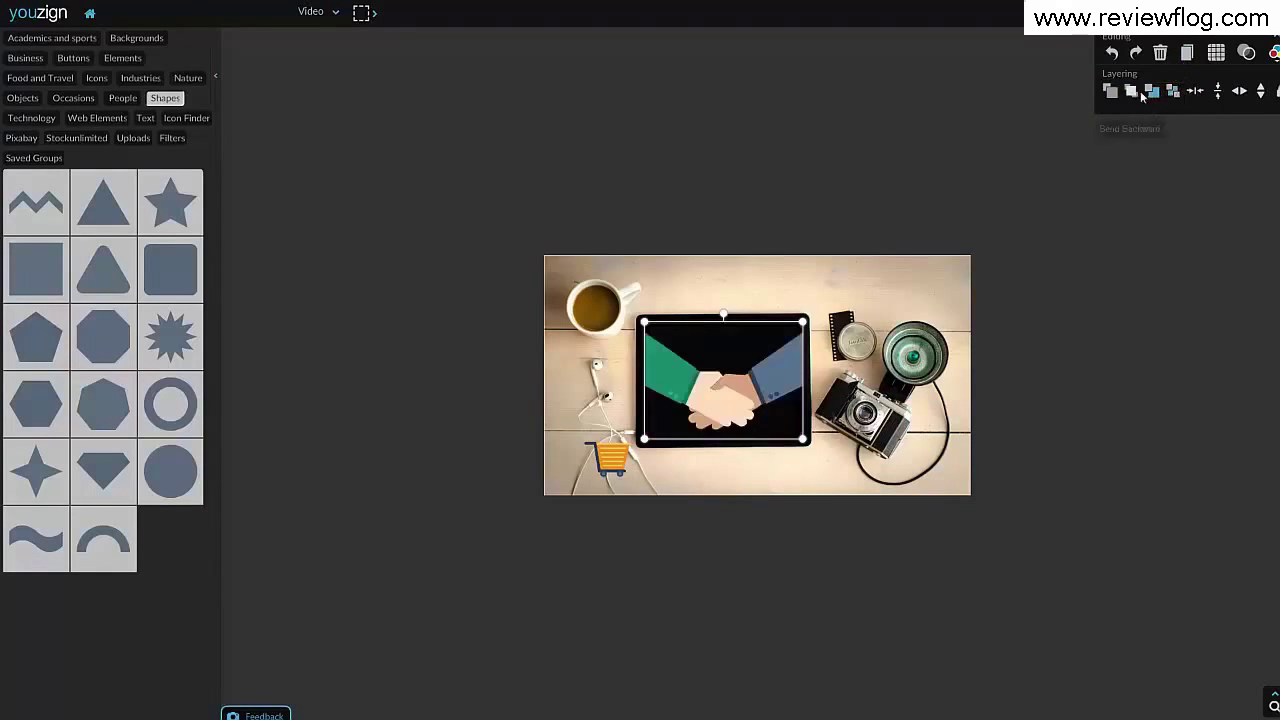
click(1110, 93)
click(1059, 336)
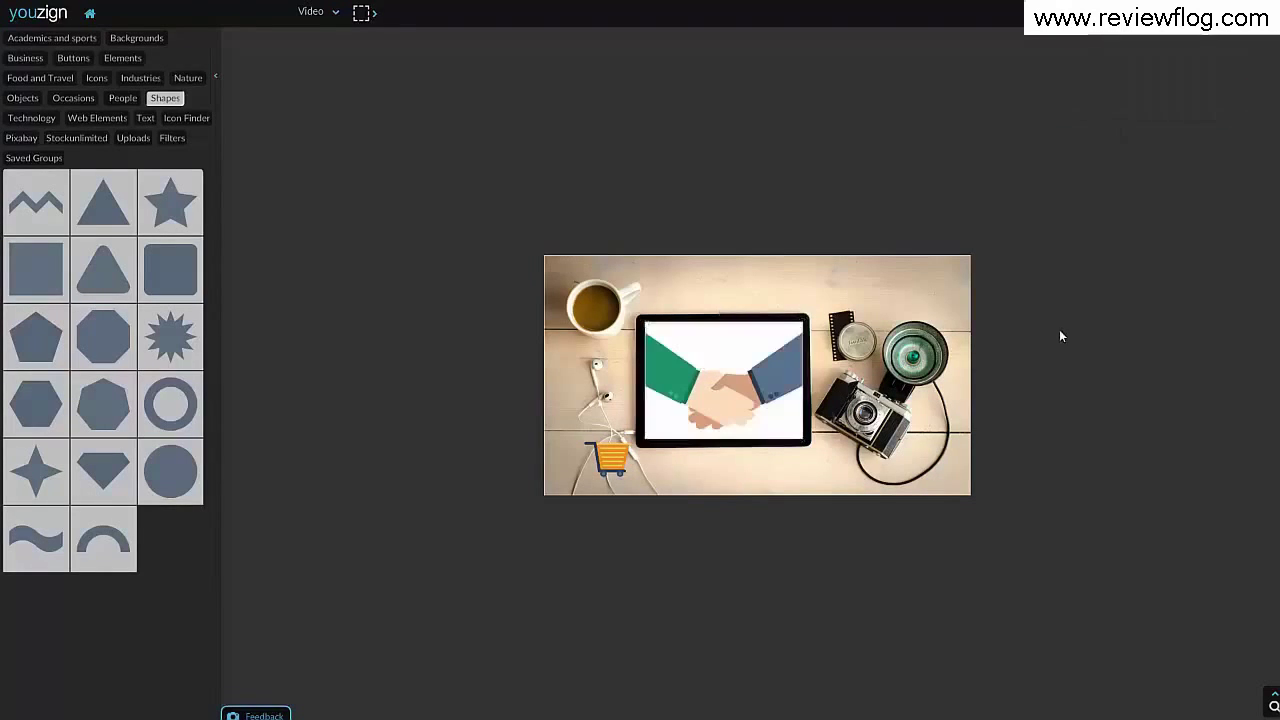
click(676, 372)
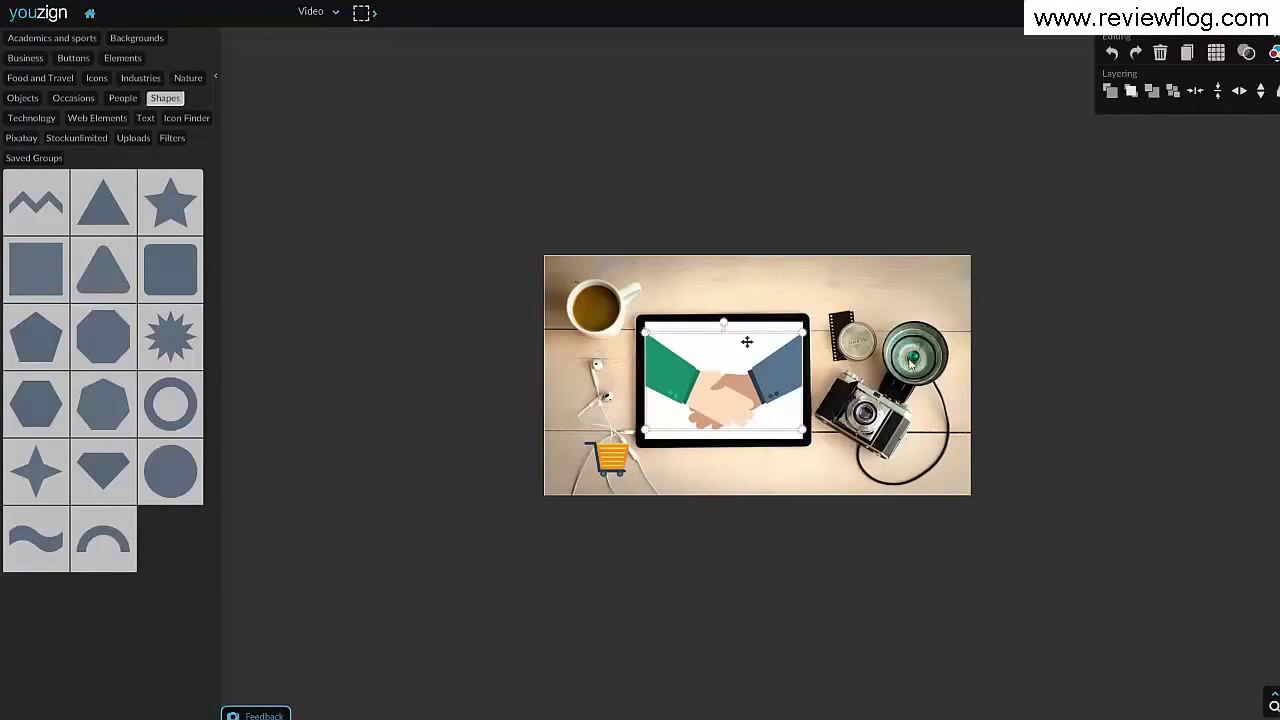
Zoom in, widen the handshake leftward, and move the cart down near the tablet's bottom-left.
click(1090, 365)
mouse_move(1273, 703)
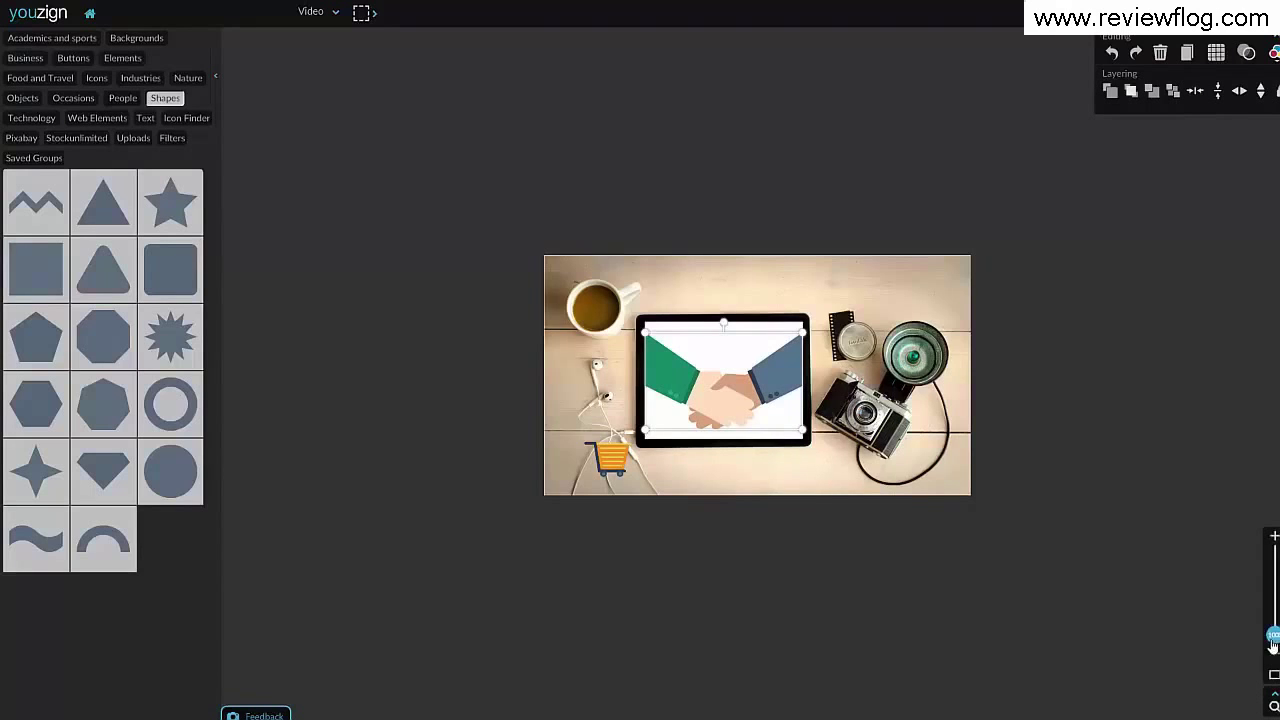
drag(1273, 646, 1273, 553)
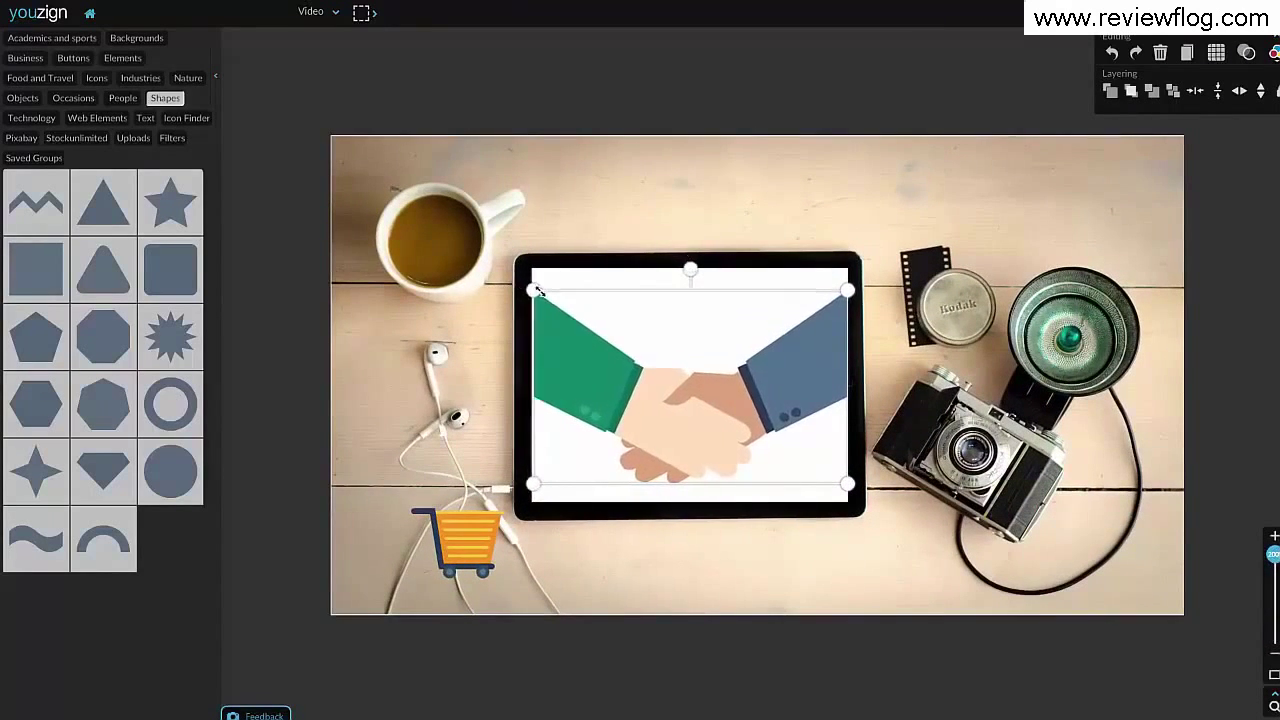
click(878, 268)
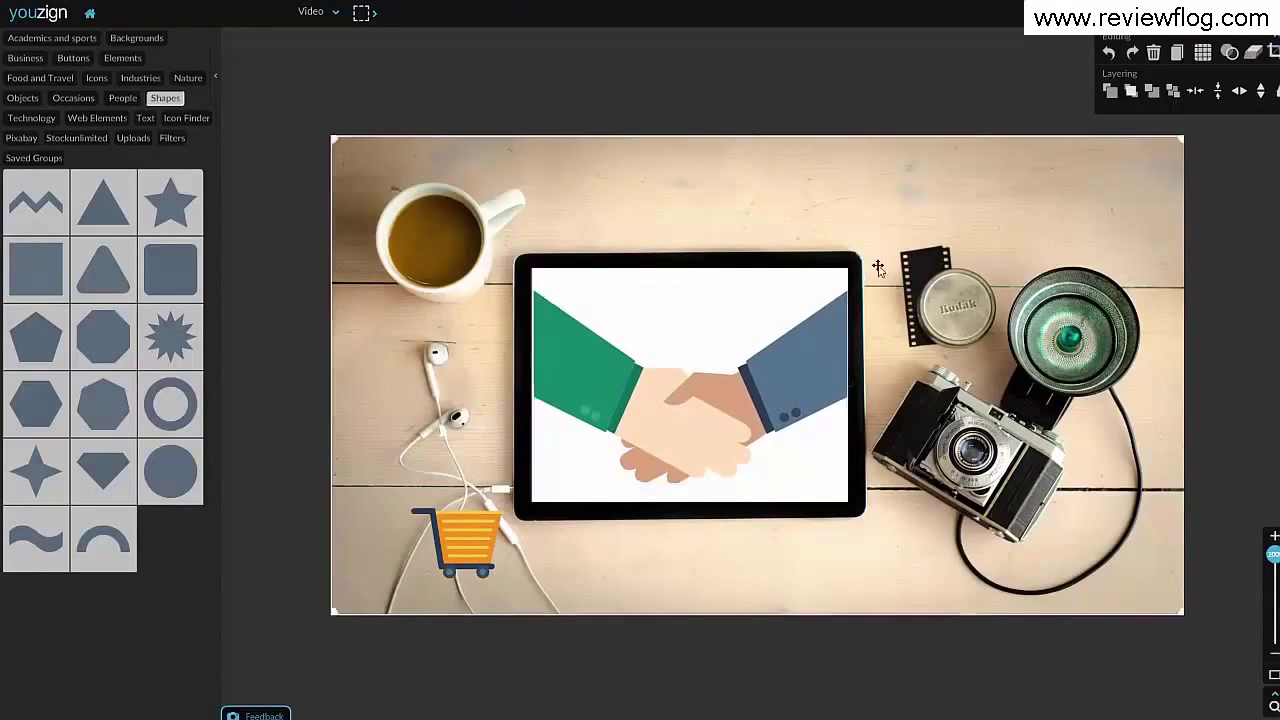
click(595, 385)
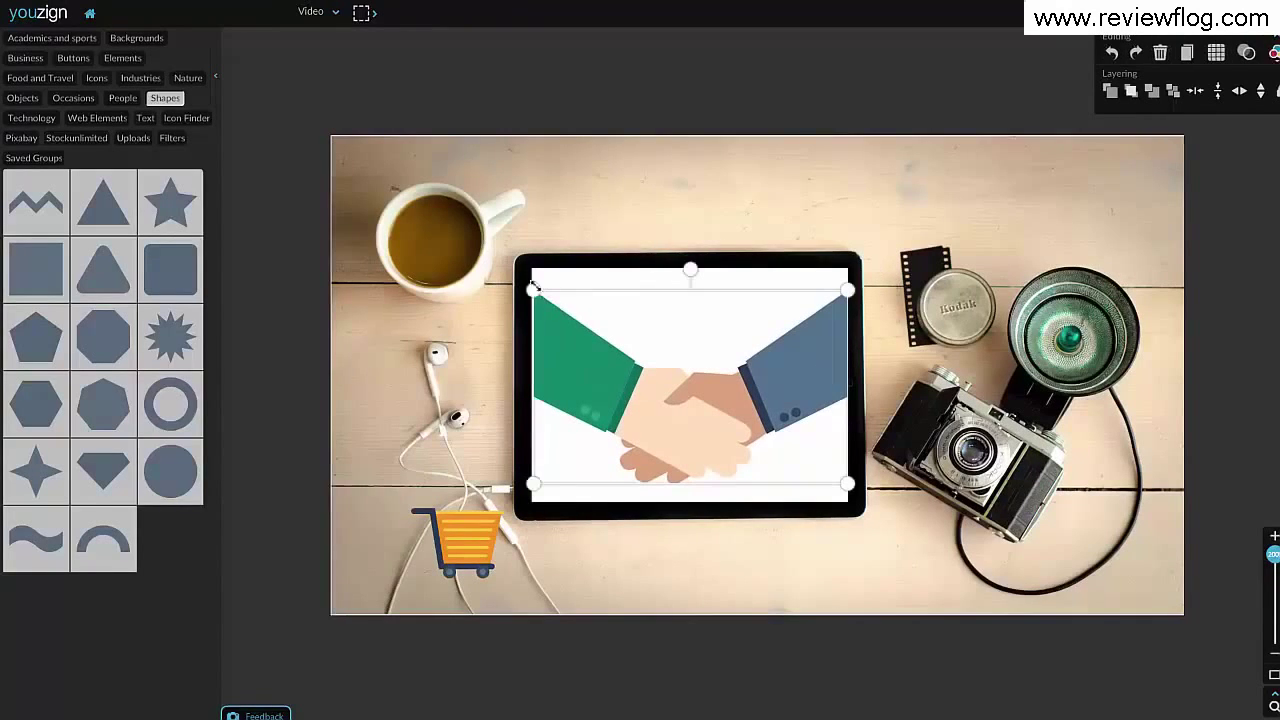
drag(531, 289, 528, 287)
click(585, 202)
drag(462, 538, 538, 558)
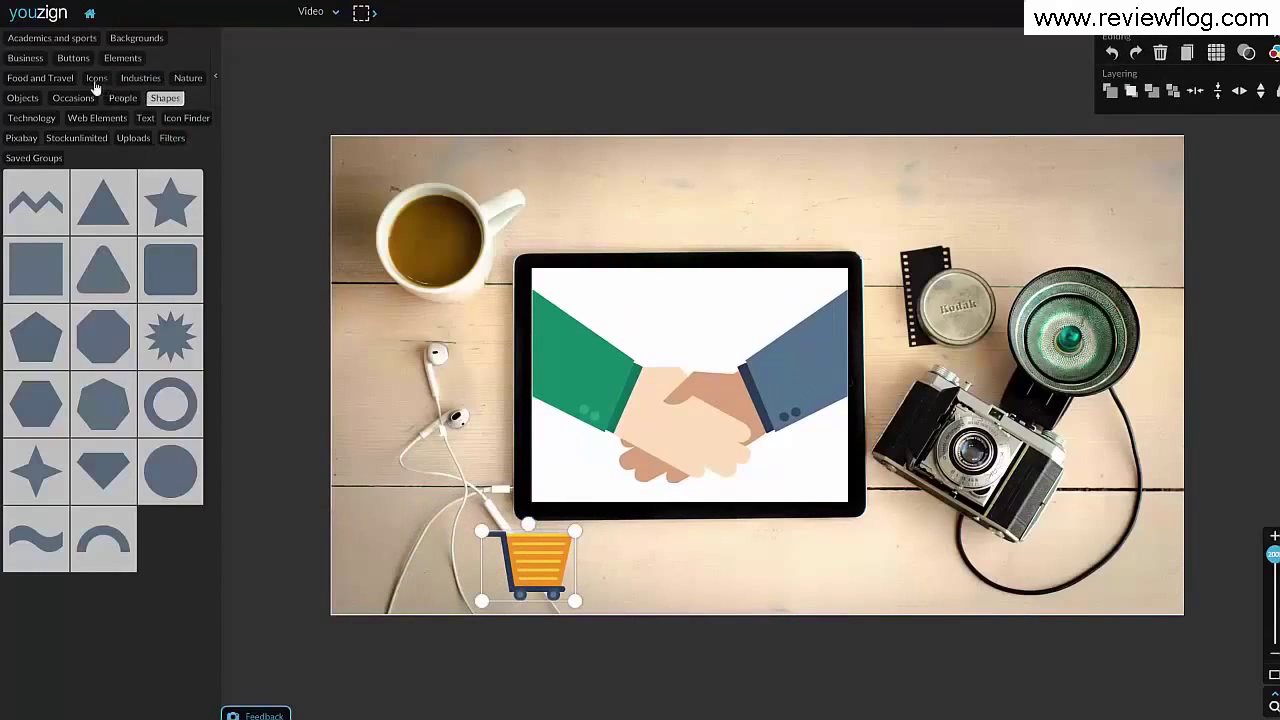
Add a green banner button, shrink it and centre it below the tablet.
click(73, 58)
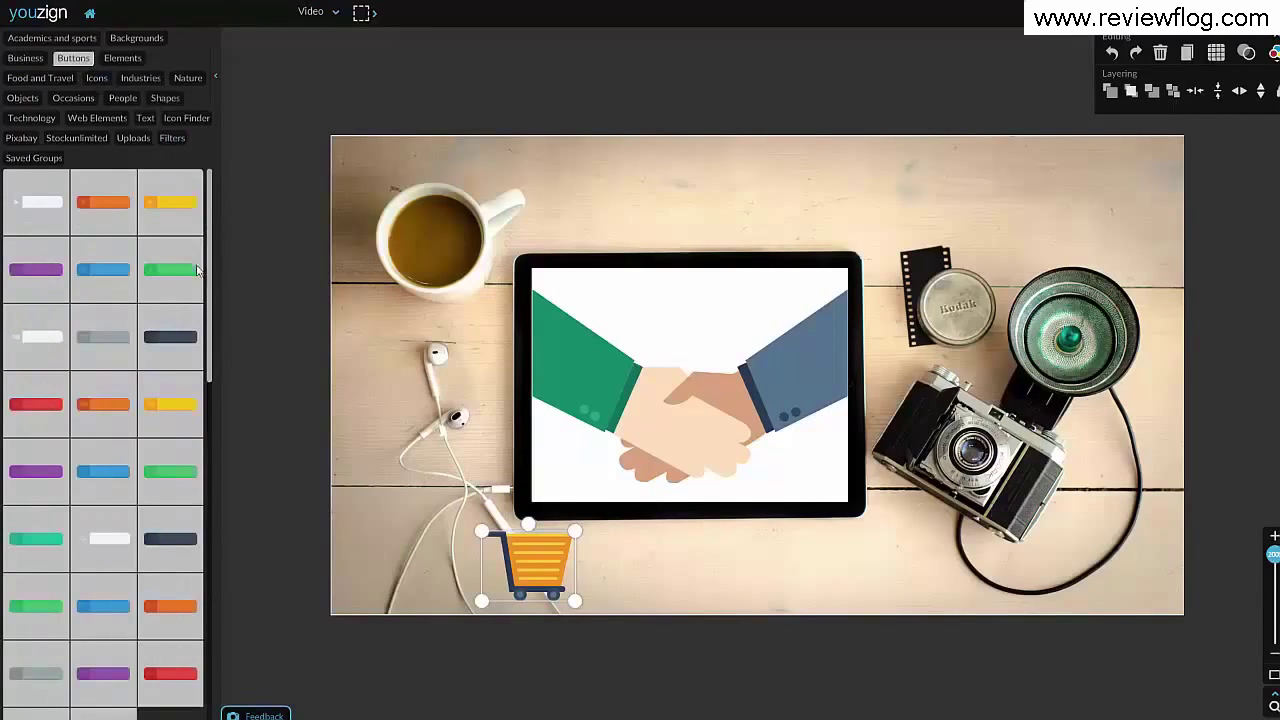
scroll(213, 268, down, 2)
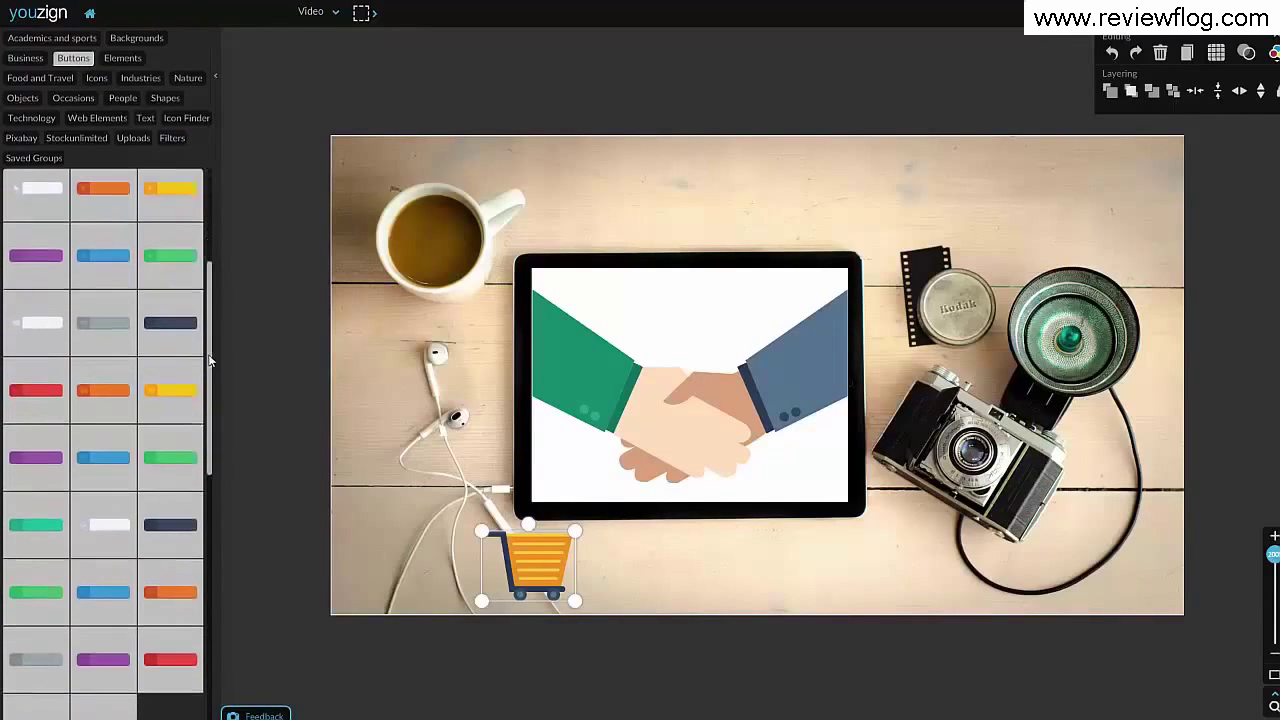
scroll(208, 270, up, 2)
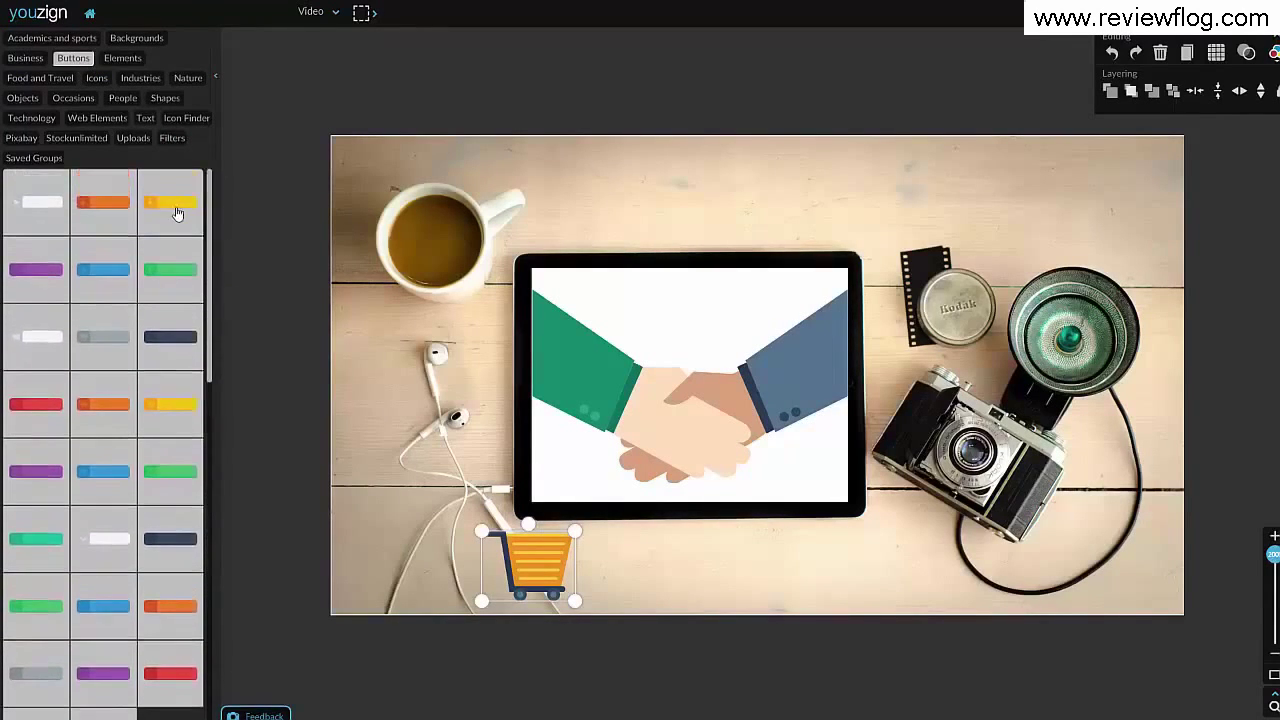
scroll(160, 480, down, 2)
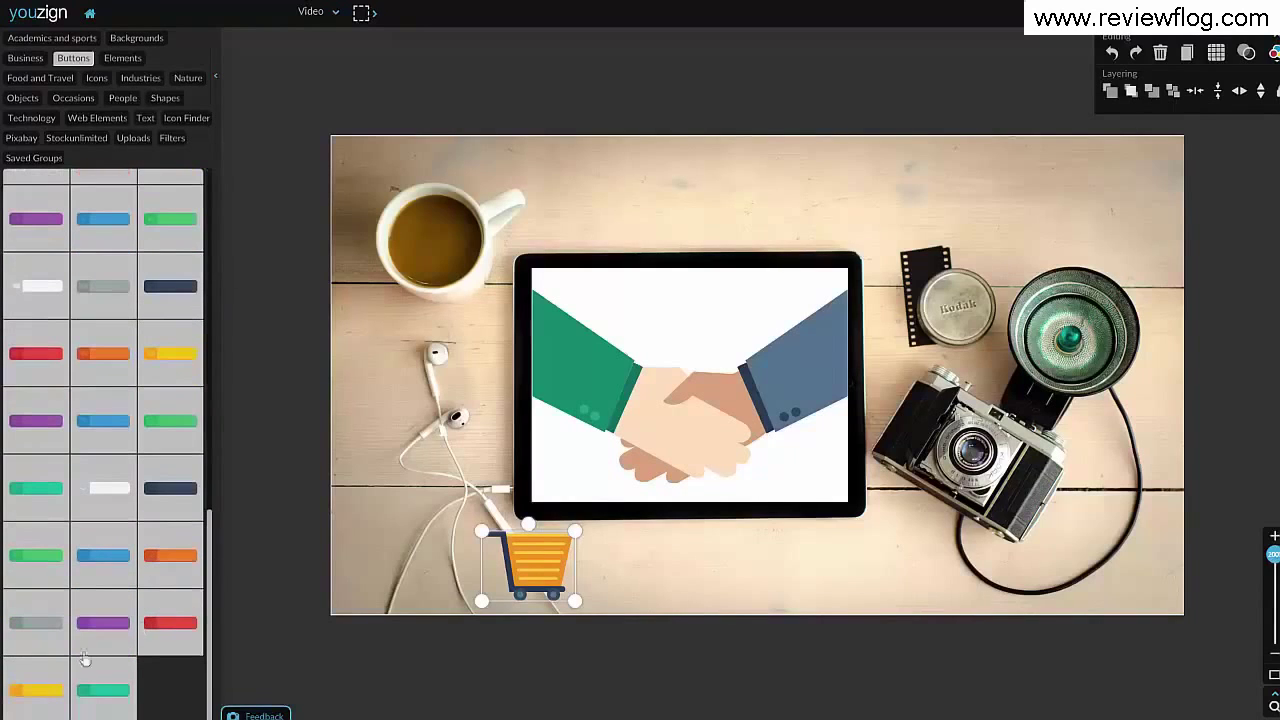
scroll(135, 343, up, 2)
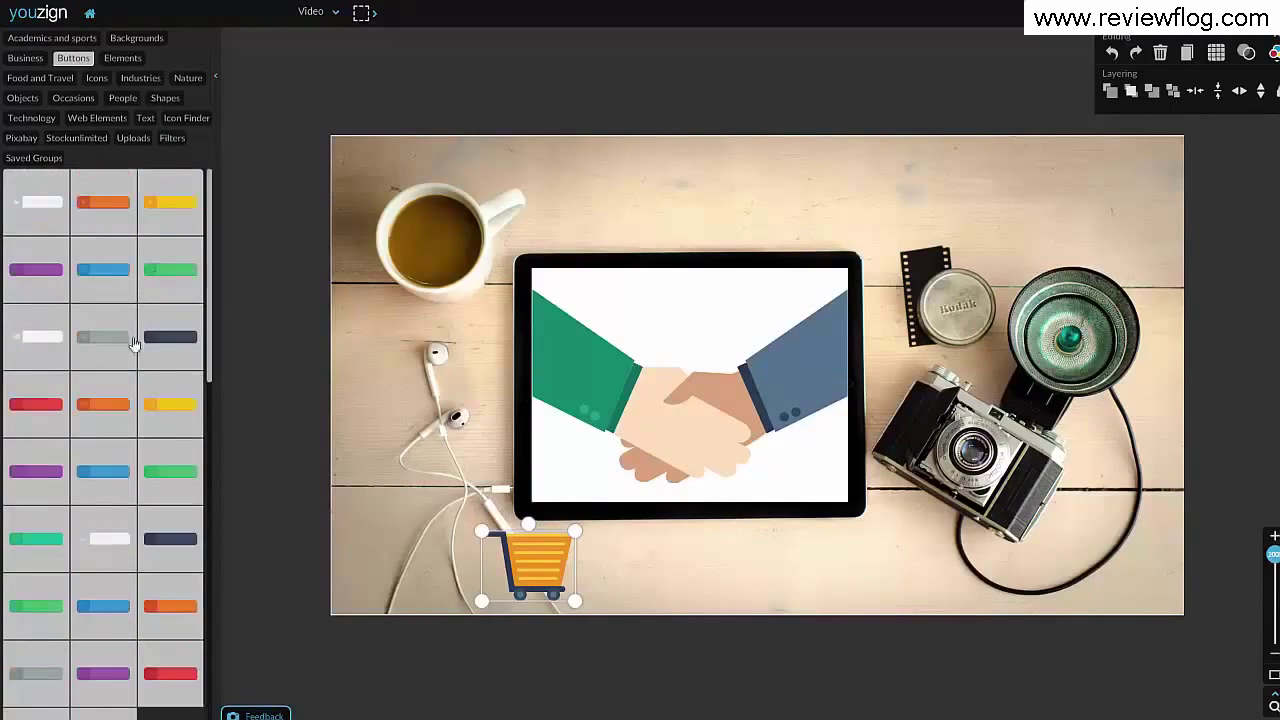
click(157, 274)
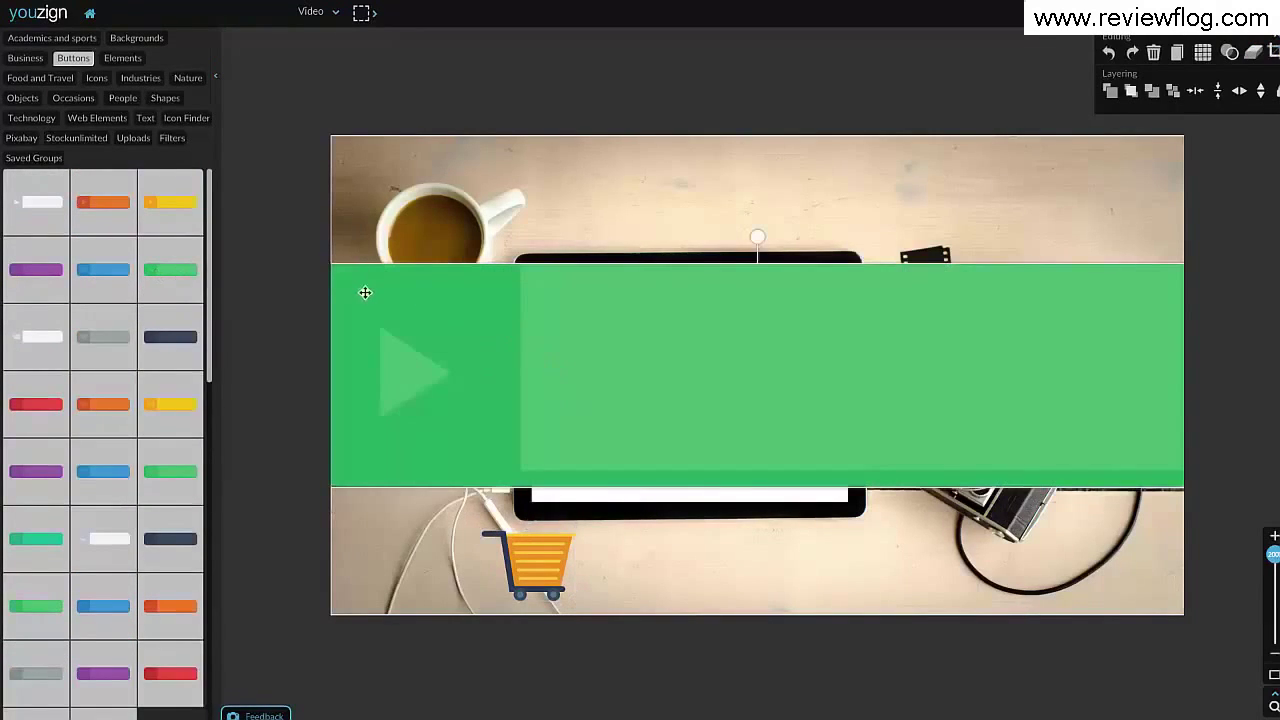
drag(363, 291, 1014, 426)
drag(1080, 486, 579, 579)
drag(510, 522, 606, 537)
drag(674, 583, 619, 572)
Bring the cart in front, shrink it and place it on the green bar's left end.
click(519, 552)
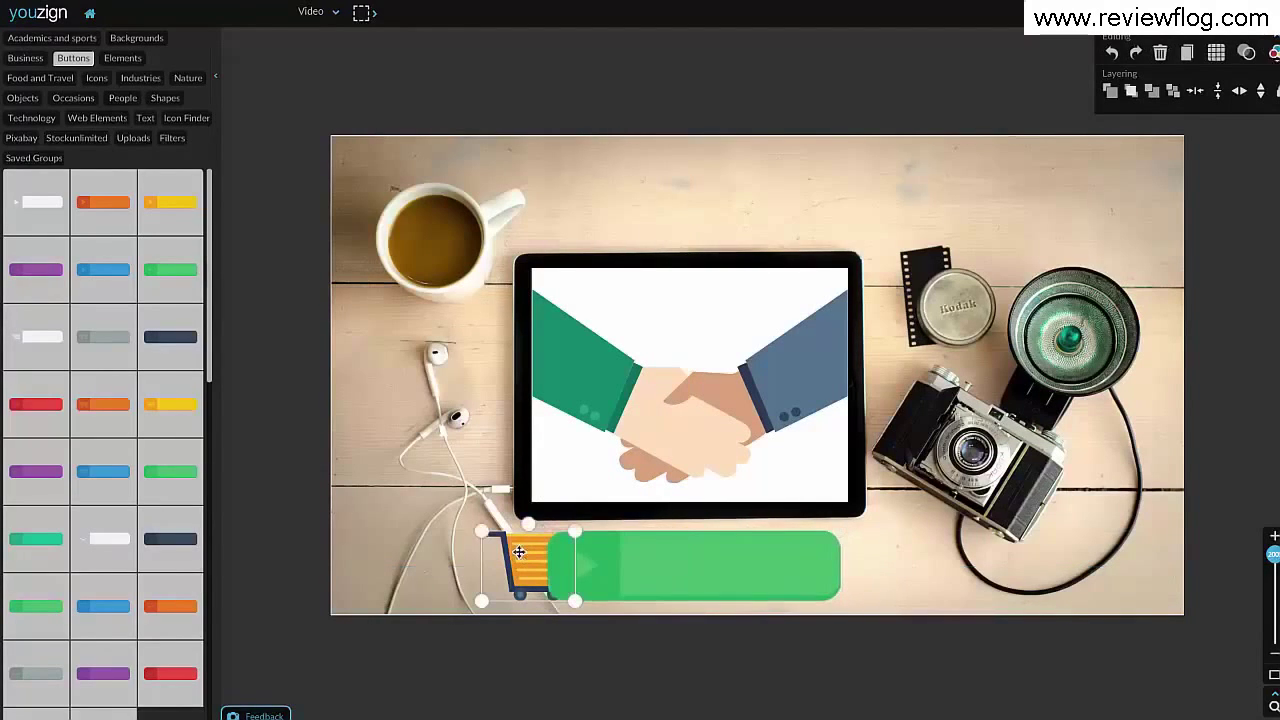
click(1136, 92)
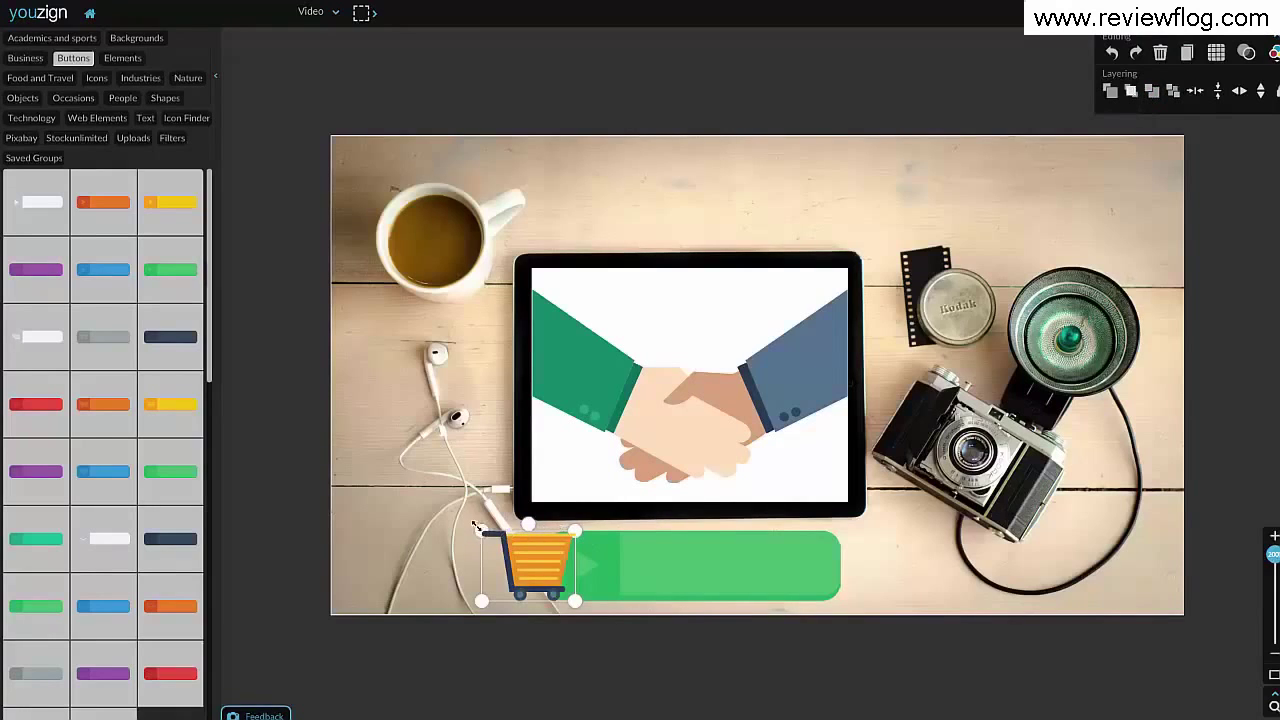
drag(477, 527, 557, 551)
click(544, 573)
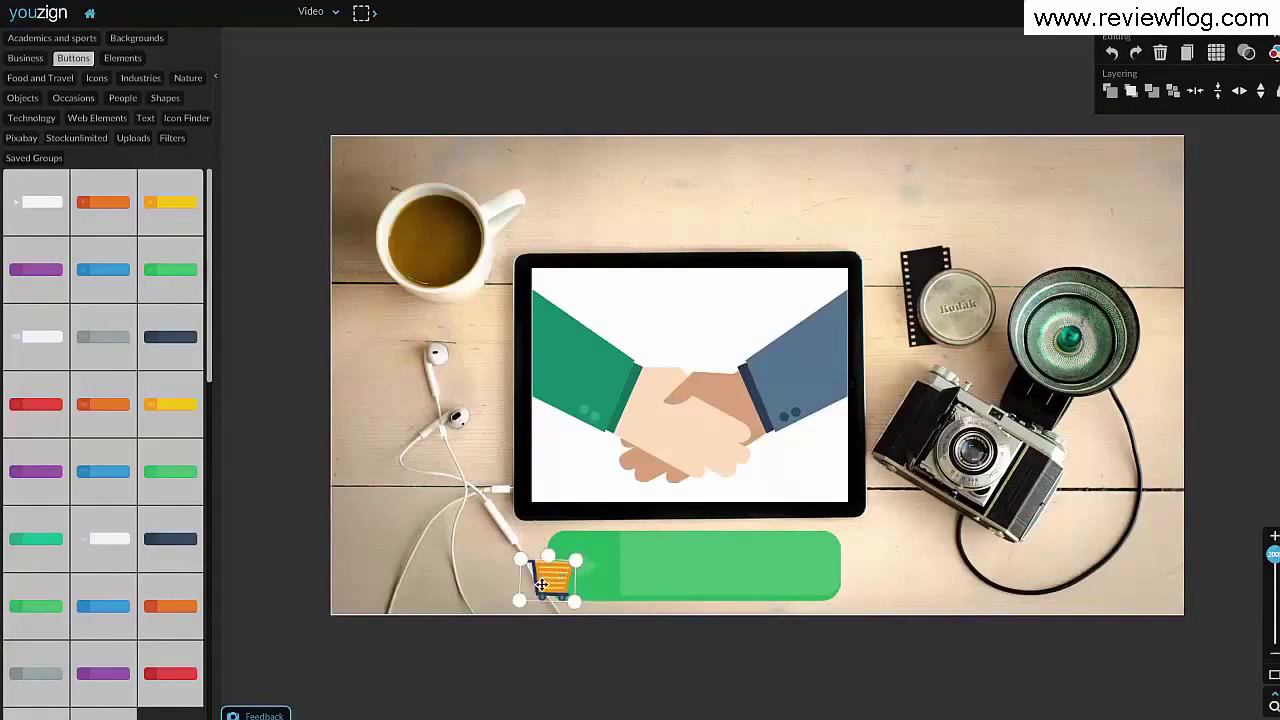
drag(545, 579, 578, 568)
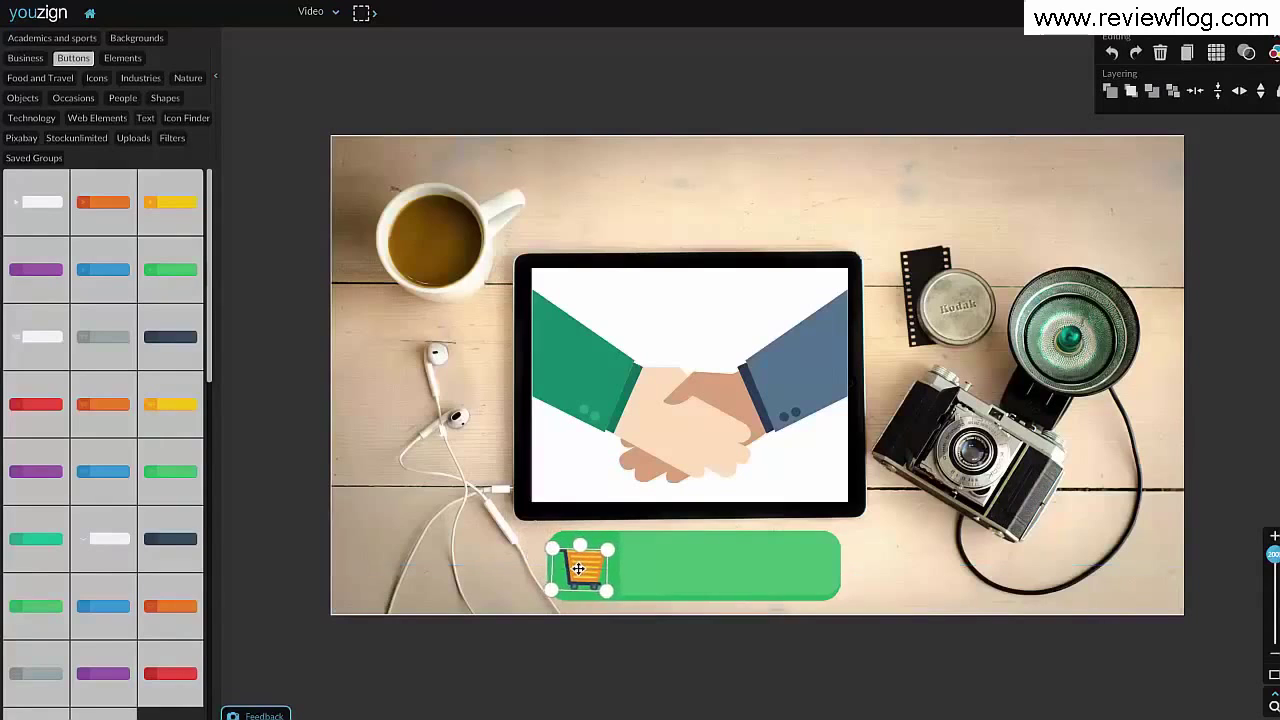
Deselect the cart and zoom out with the right-edge slider to view the whole design.
click(478, 555)
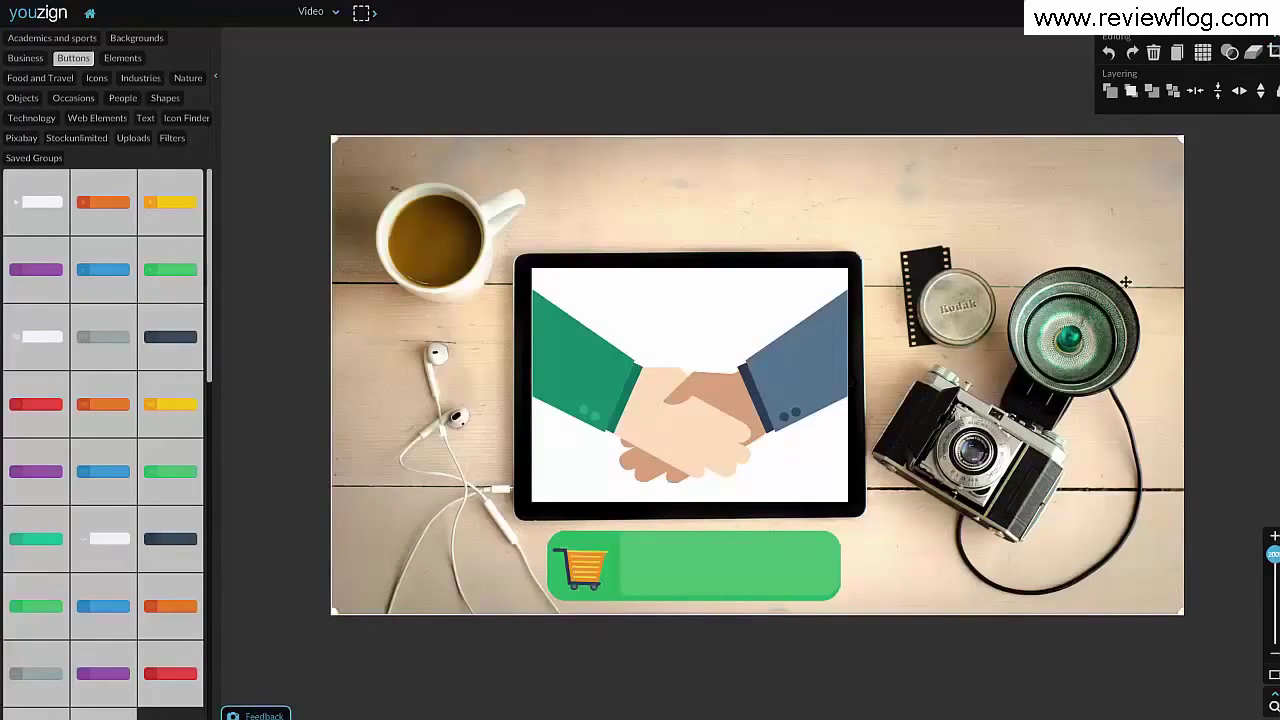
mouse_move(433, 199)
mouse_down()
mouse_move(423, 194)
mouse_move(433, 198)
mouse_up()
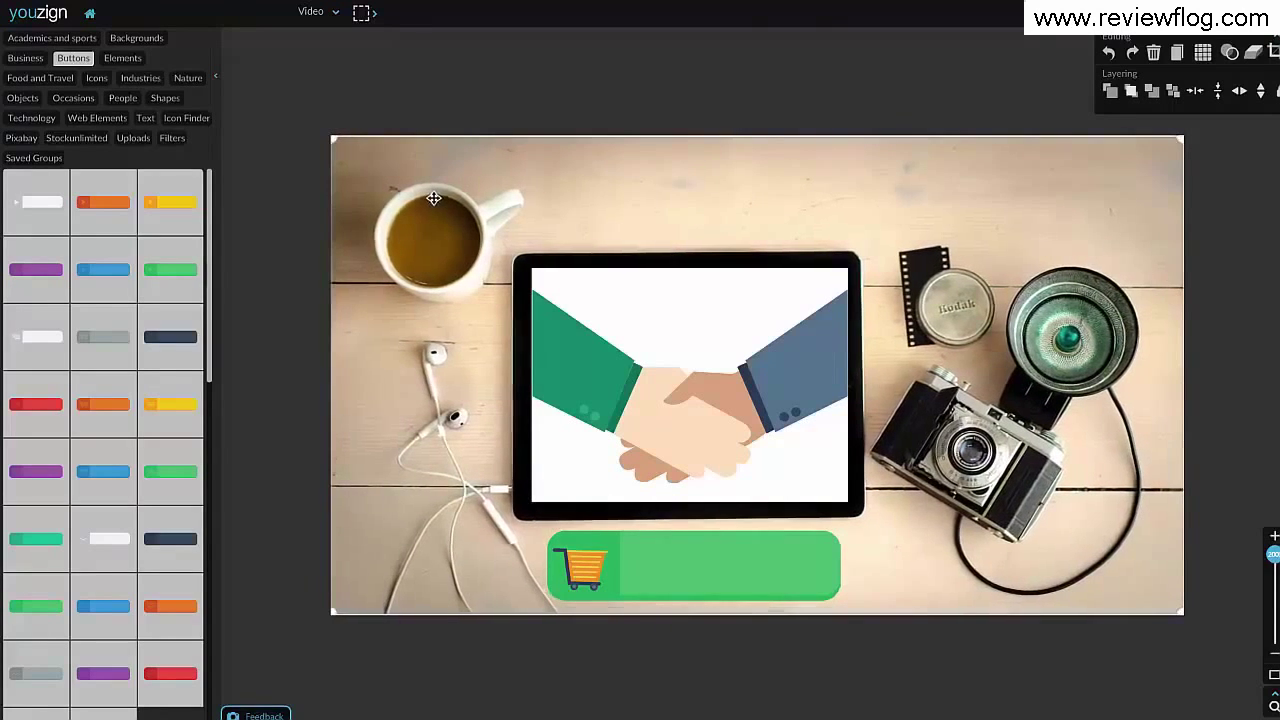
click(600, 84)
click(894, 157)
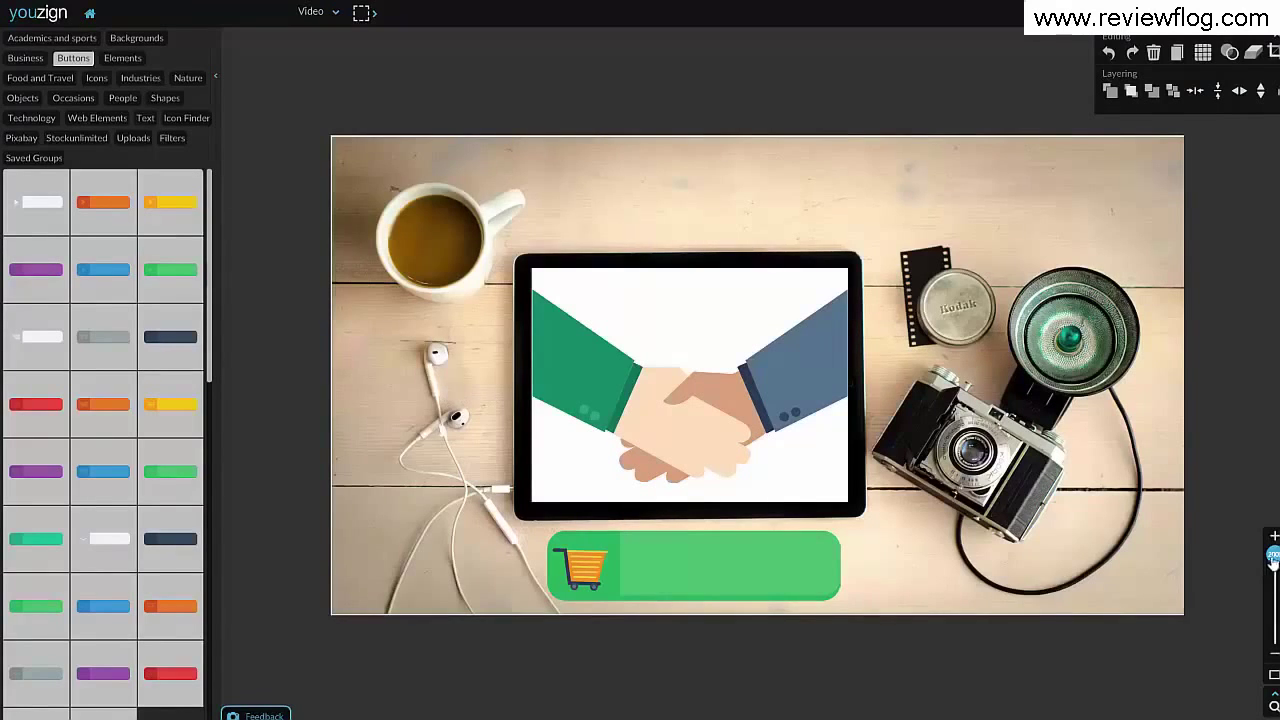
drag(1273, 562, 1273, 635)
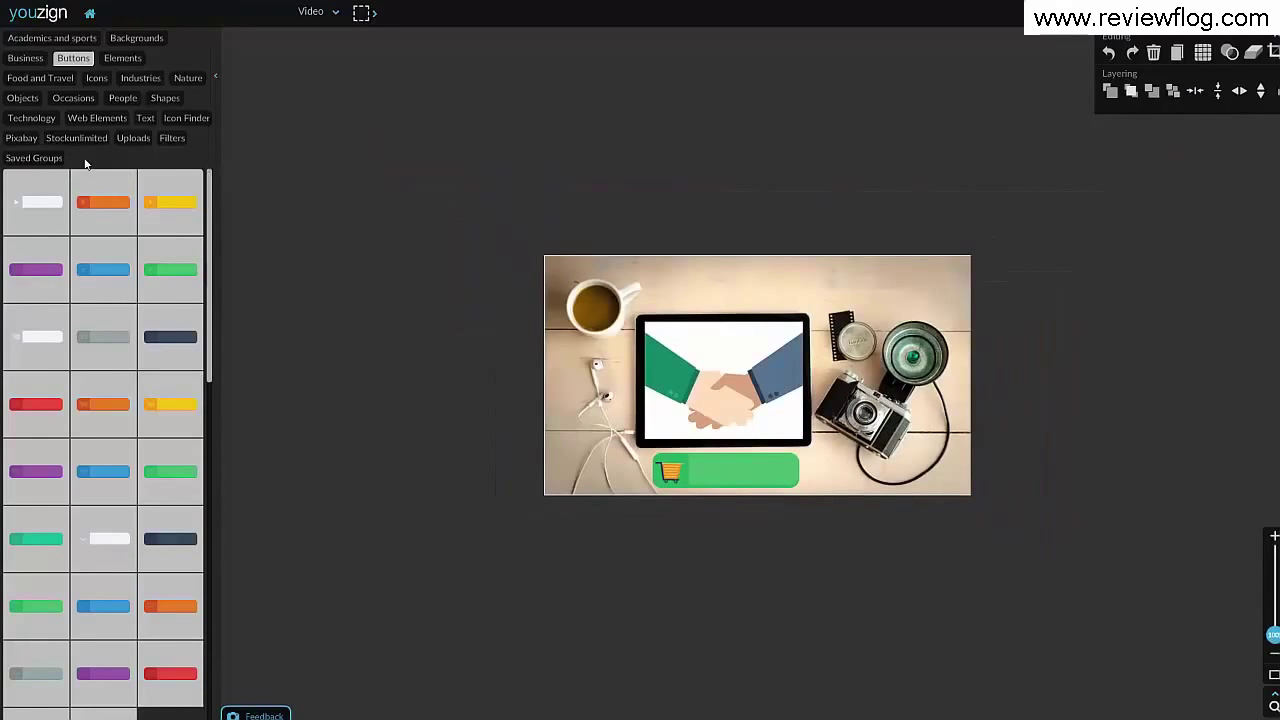
Add the orange megaphone from Objects, shrink it and place it top-left over the coffee cup.
click(94, 120)
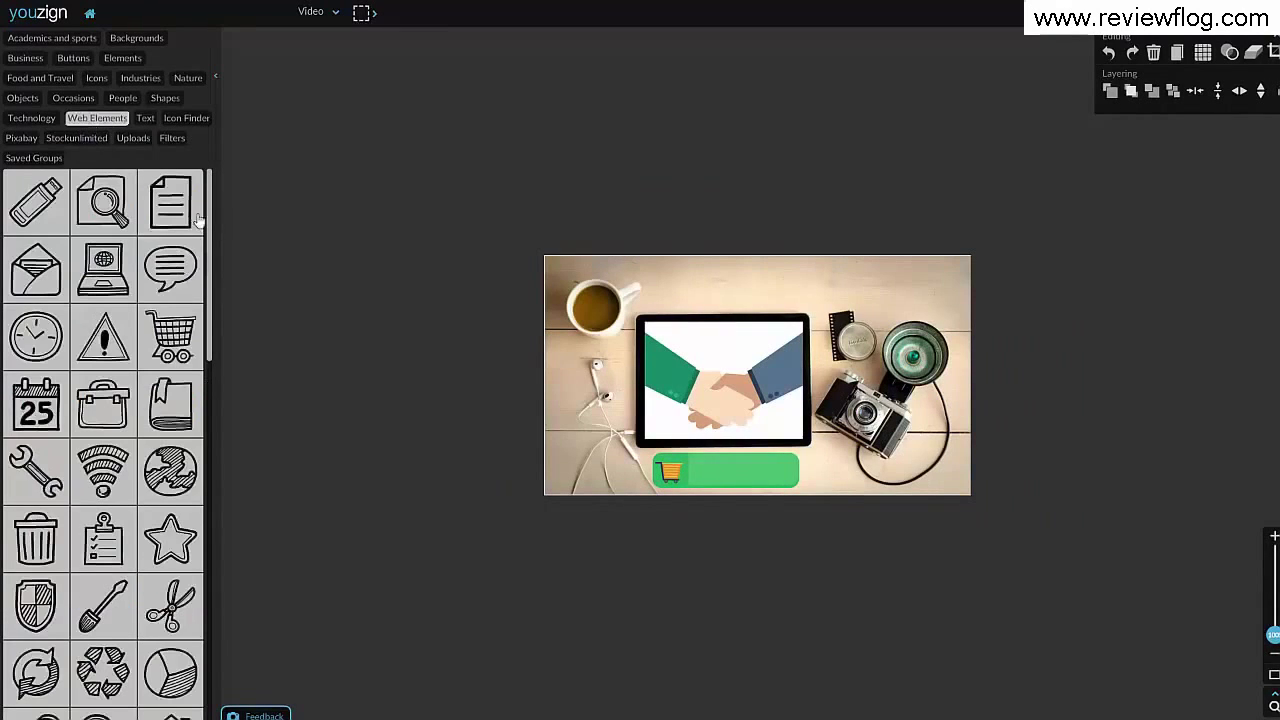
scroll(213, 388, down, 2)
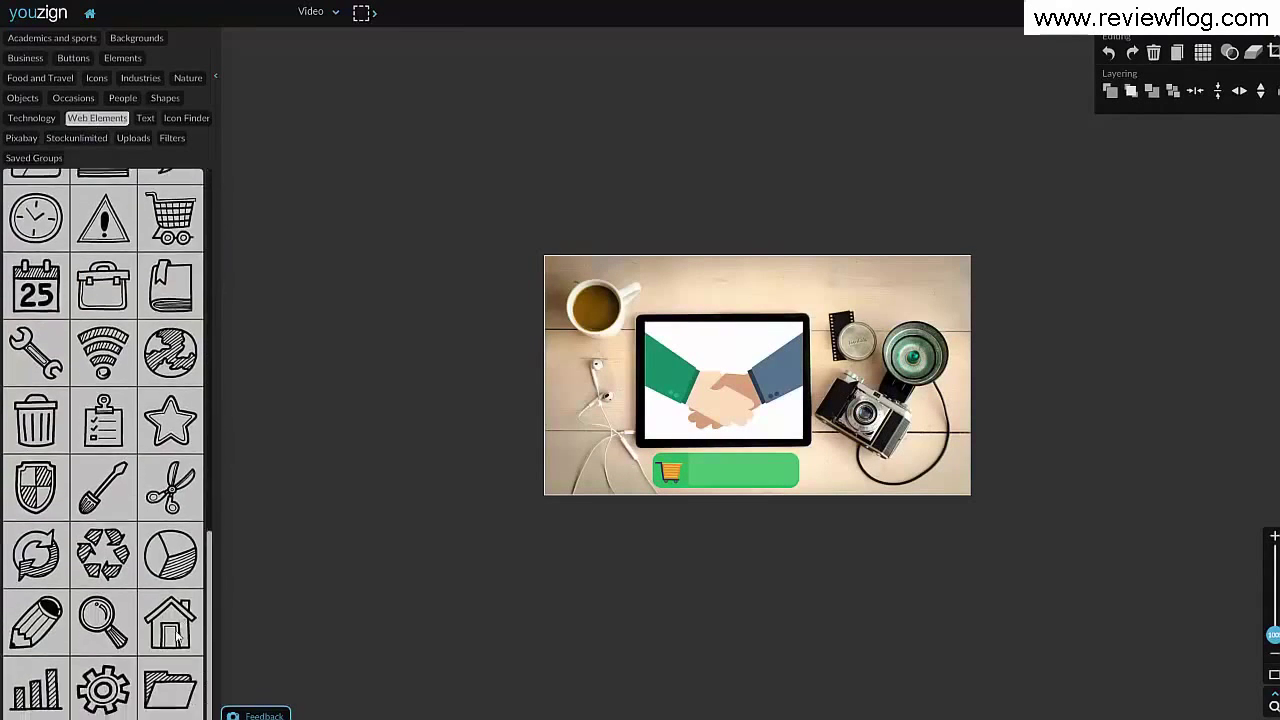
scroll(212, 300, up, 2)
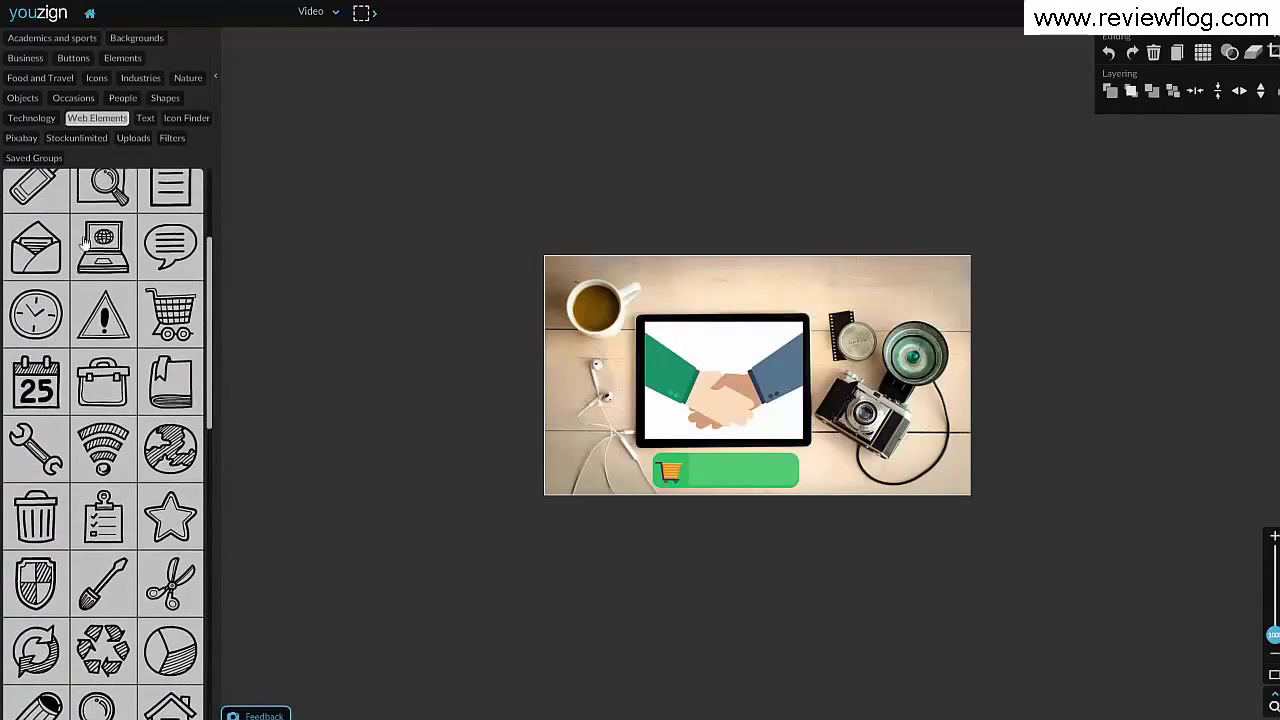
scroll(130, 345, up, 1)
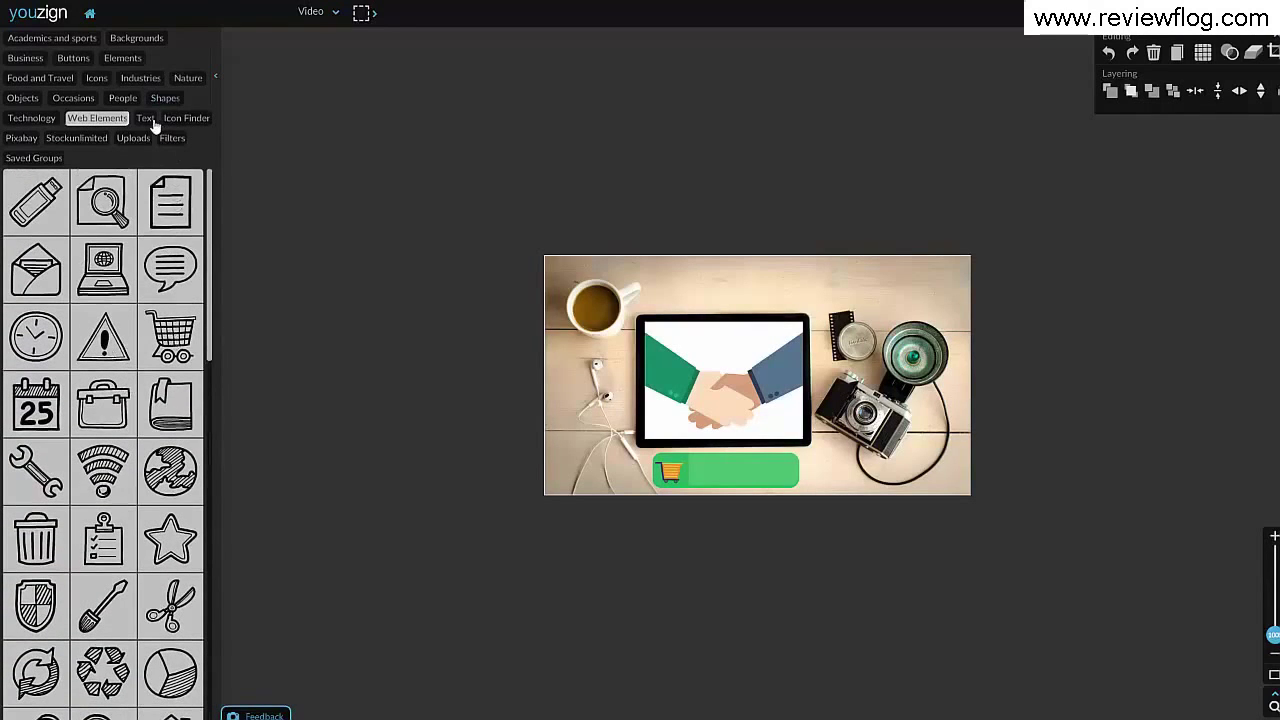
click(22, 99)
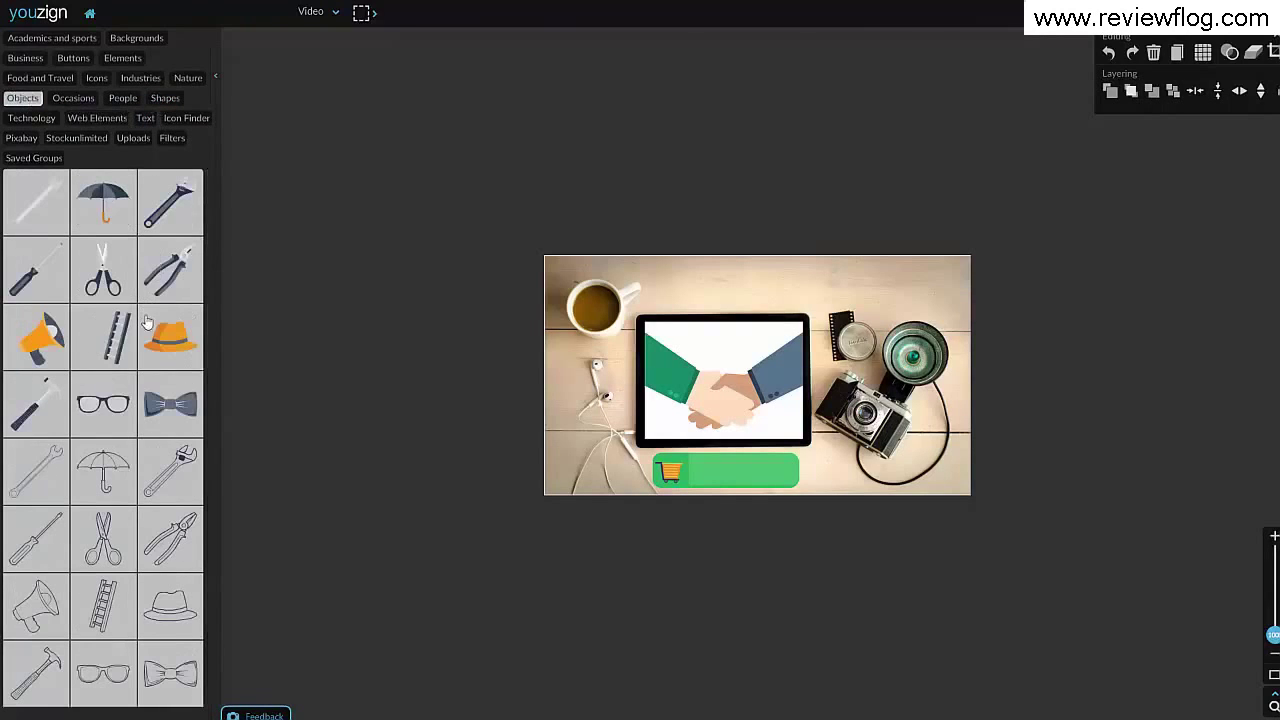
click(58, 328)
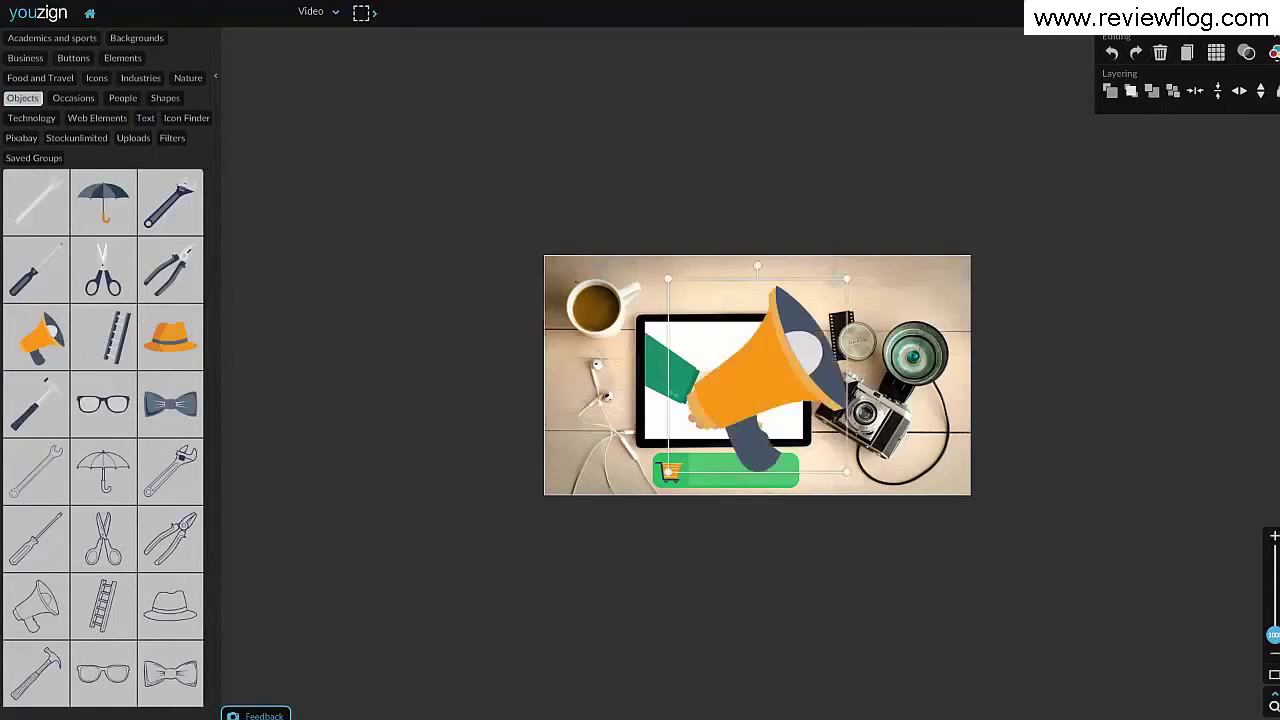
drag(849, 279, 588, 287)
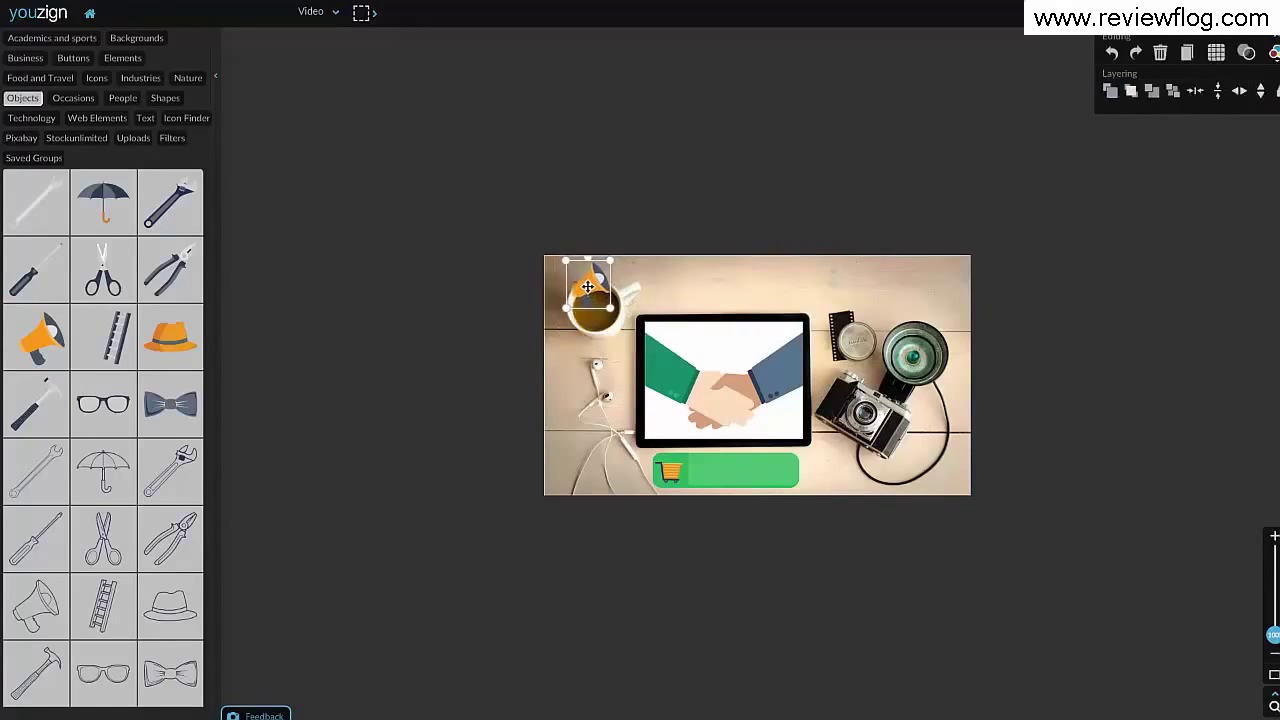
Add a square from Shapes and stretch it into a band across the top of the photo.
click(165, 98)
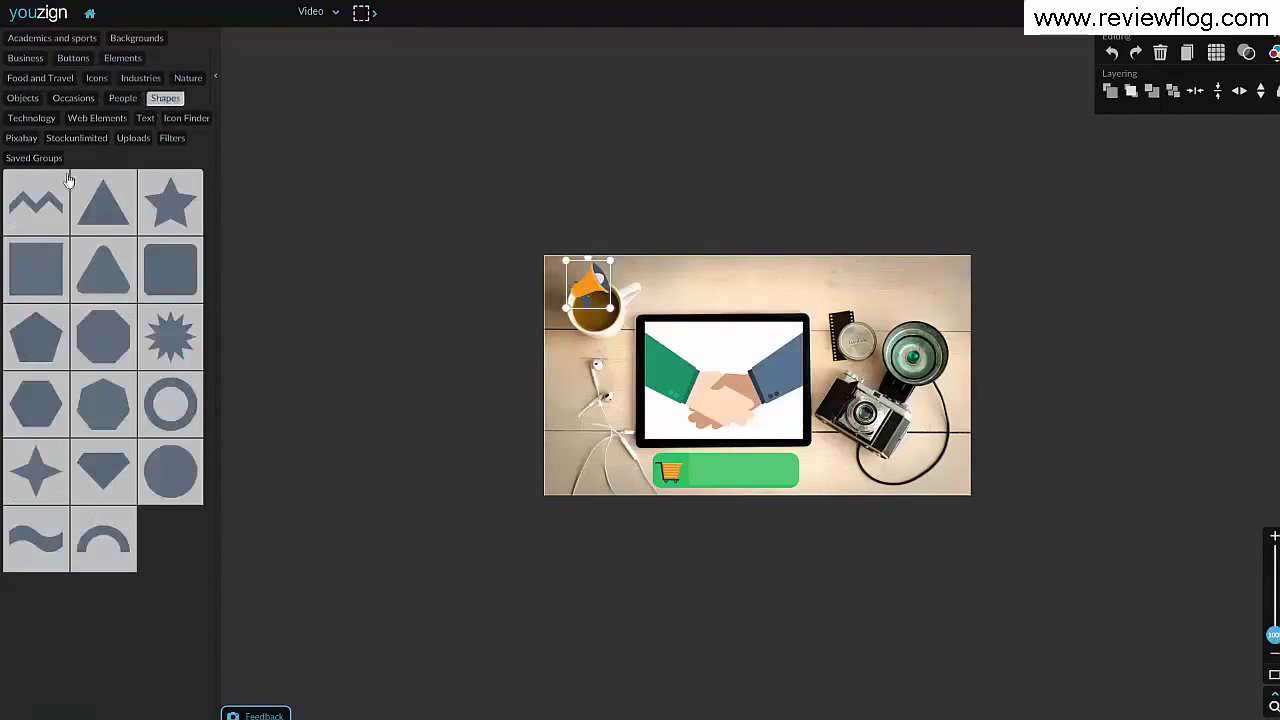
click(40, 269)
drag(704, 361, 577, 311)
drag(712, 418, 1040, 299)
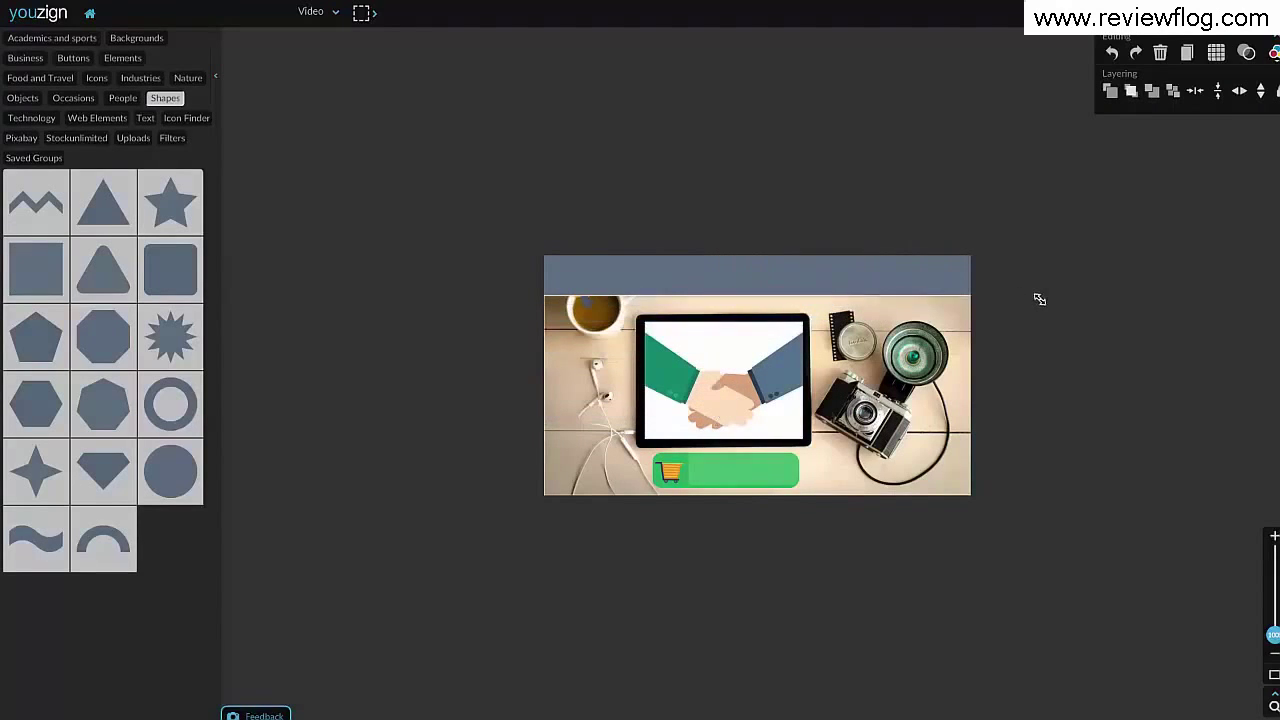
click(1095, 151)
click(776, 290)
Change the band's colour to dark red, after first trying a green shade.
click(1254, 84)
click(1186, 155)
click(1158, 140)
drag(1158, 140, 1123, 145)
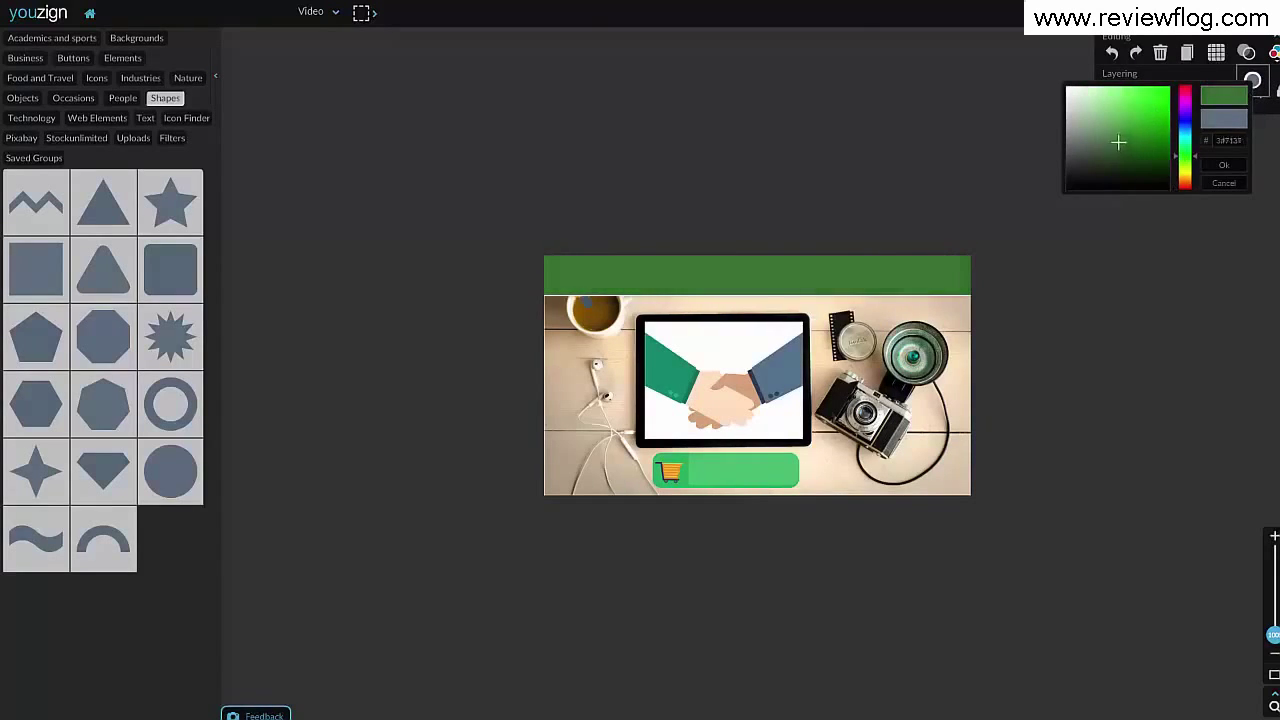
click(1224, 165)
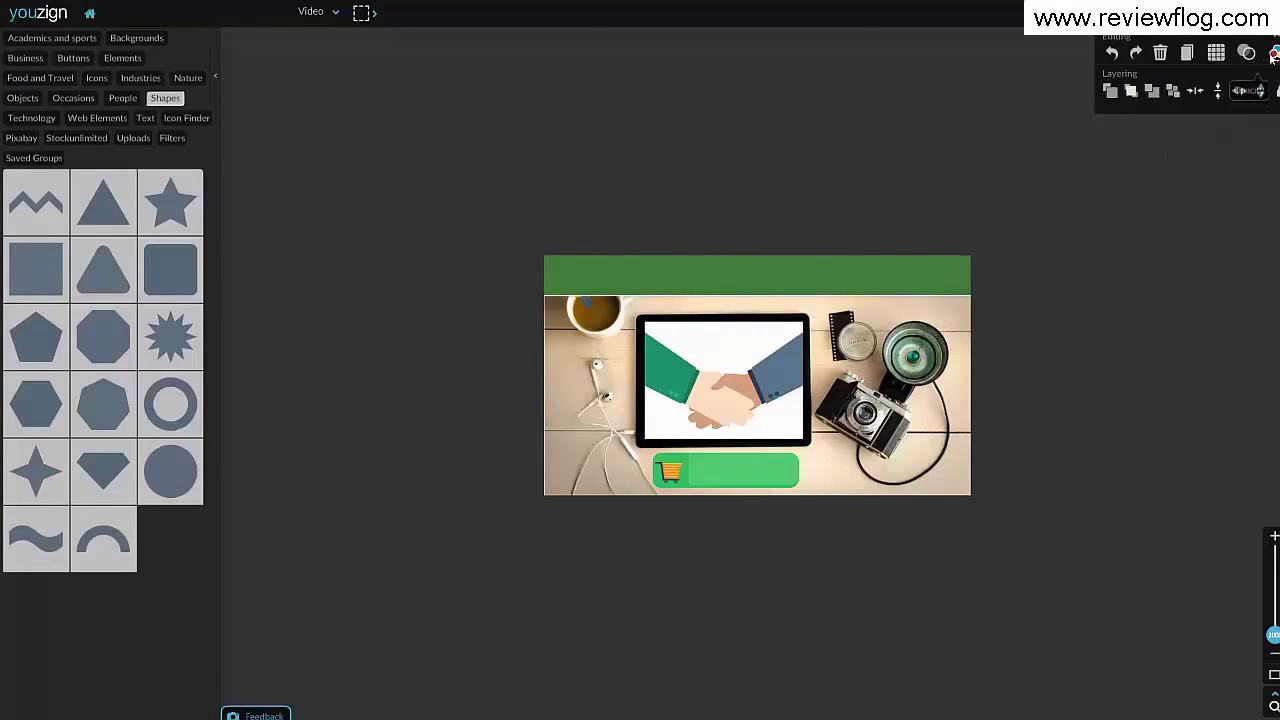
mouse_move(1275, 58)
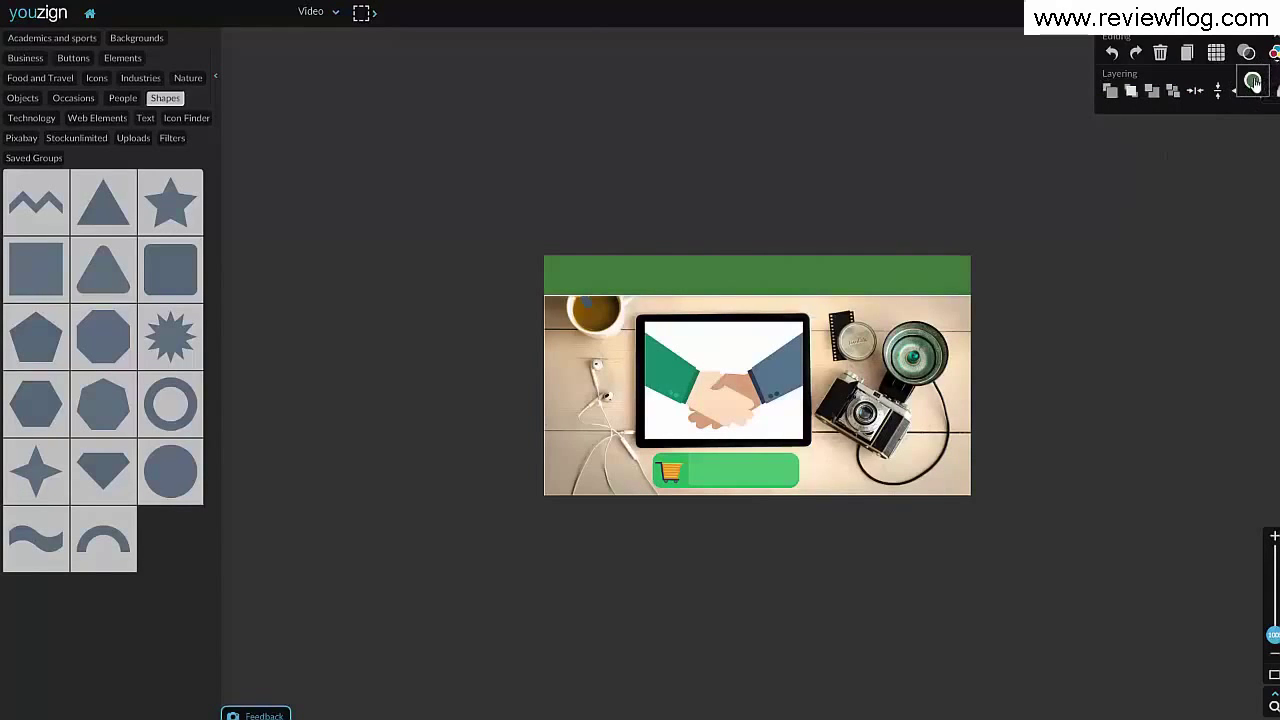
click(1252, 80)
drag(1196, 178, 1183, 194)
mouse_move(1152, 140)
mouse_down()
mouse_move(1161, 121)
mouse_move(1144, 123)
mouse_up()
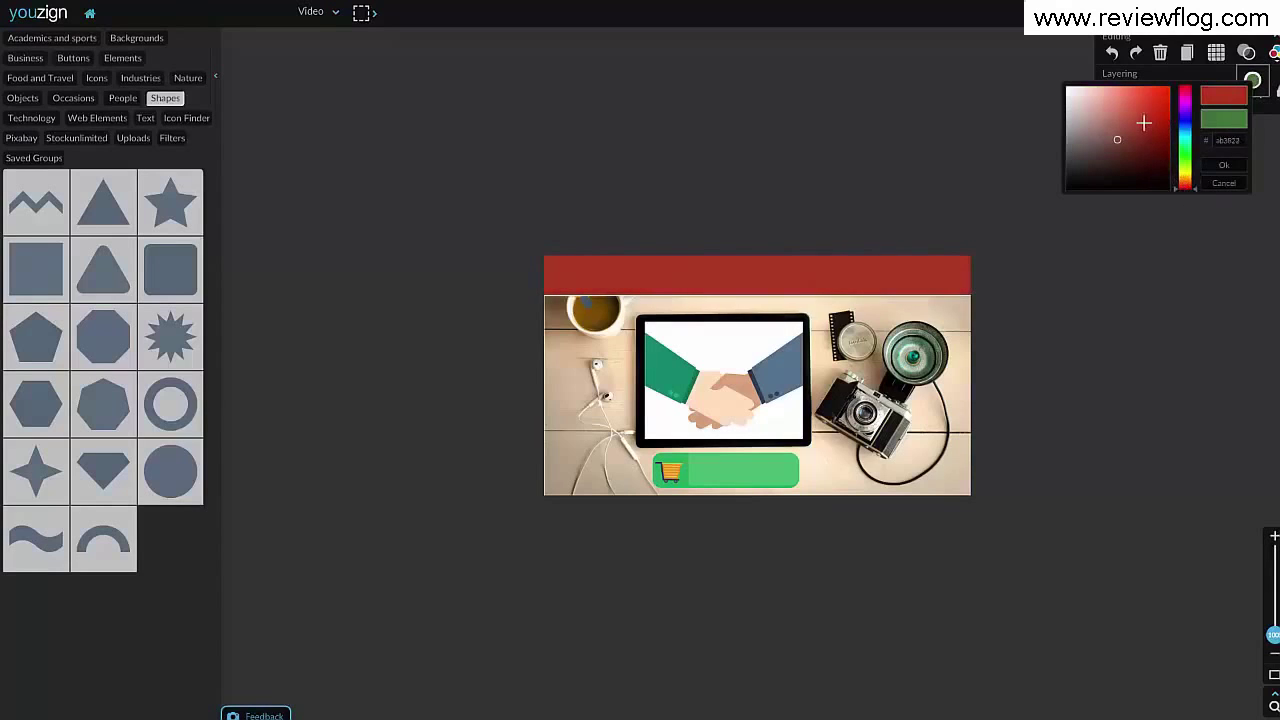
click(1223, 165)
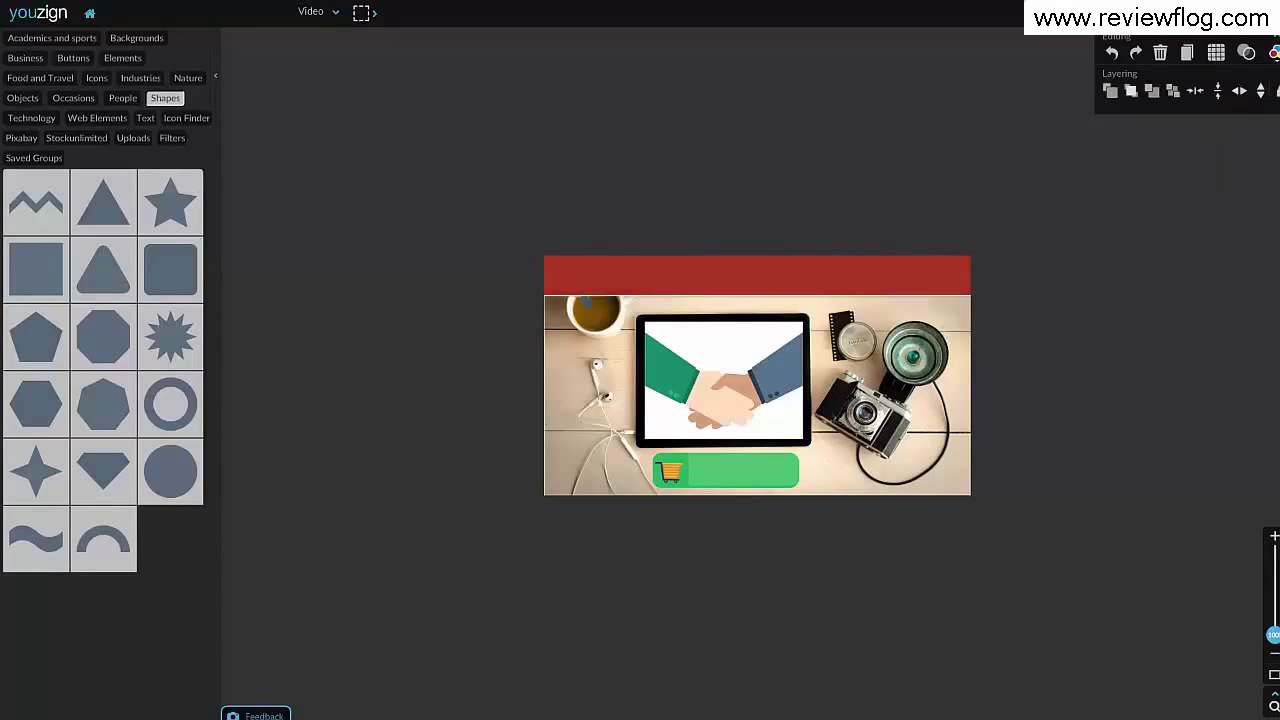
Send the red band behind the megaphone and shrink the megaphone at its left end.
click(1152, 91)
click(592, 280)
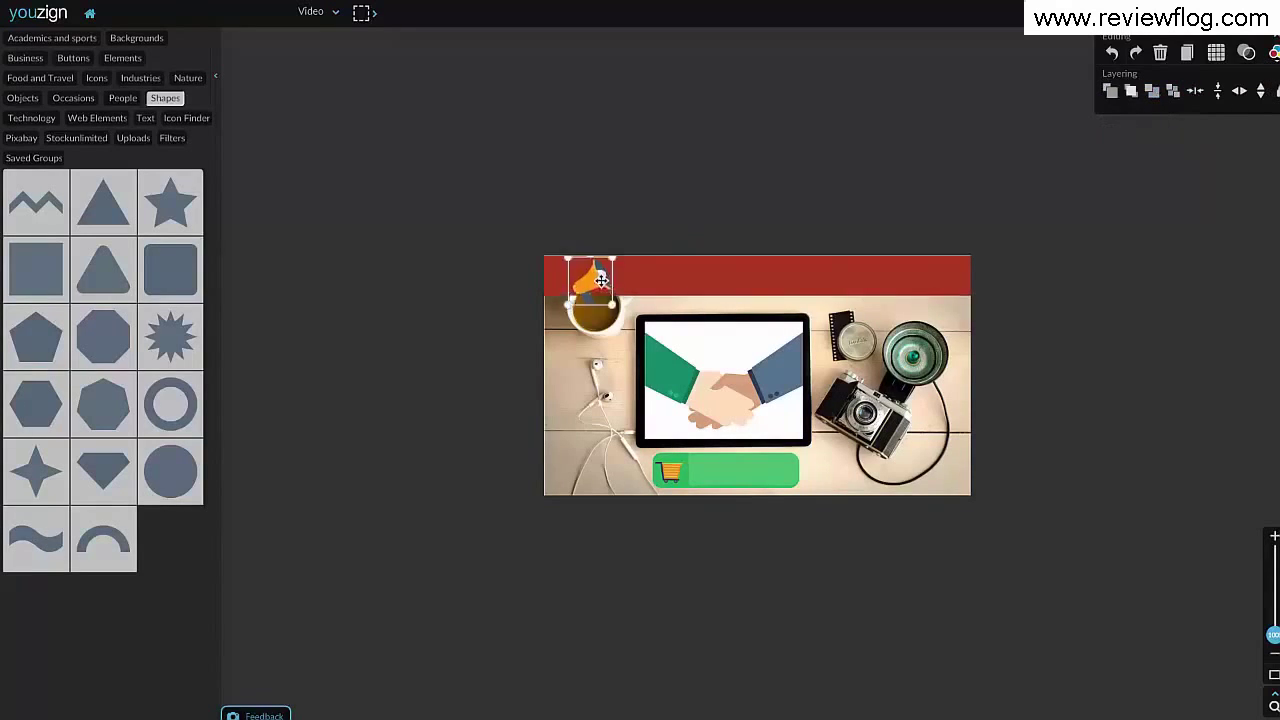
drag(614, 306, 571, 270)
click(640, 222)
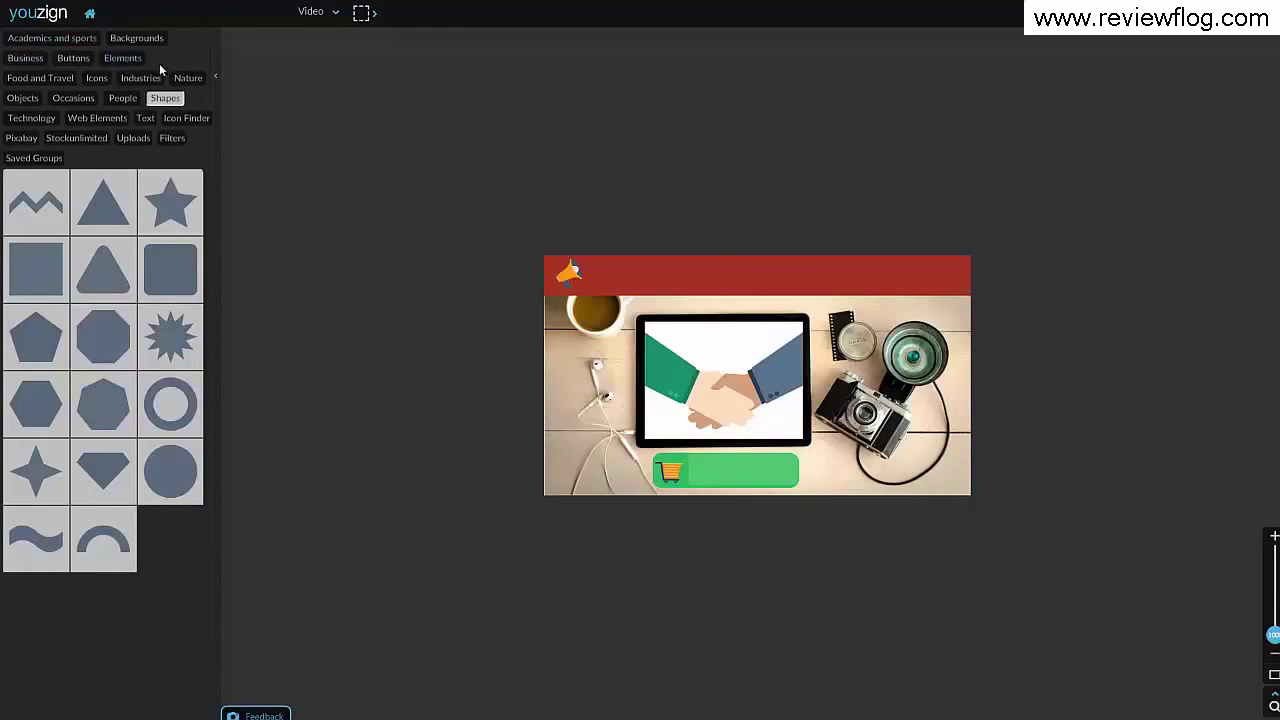
Add a subheadline text box in the red band and enter the headline text.
click(145, 118)
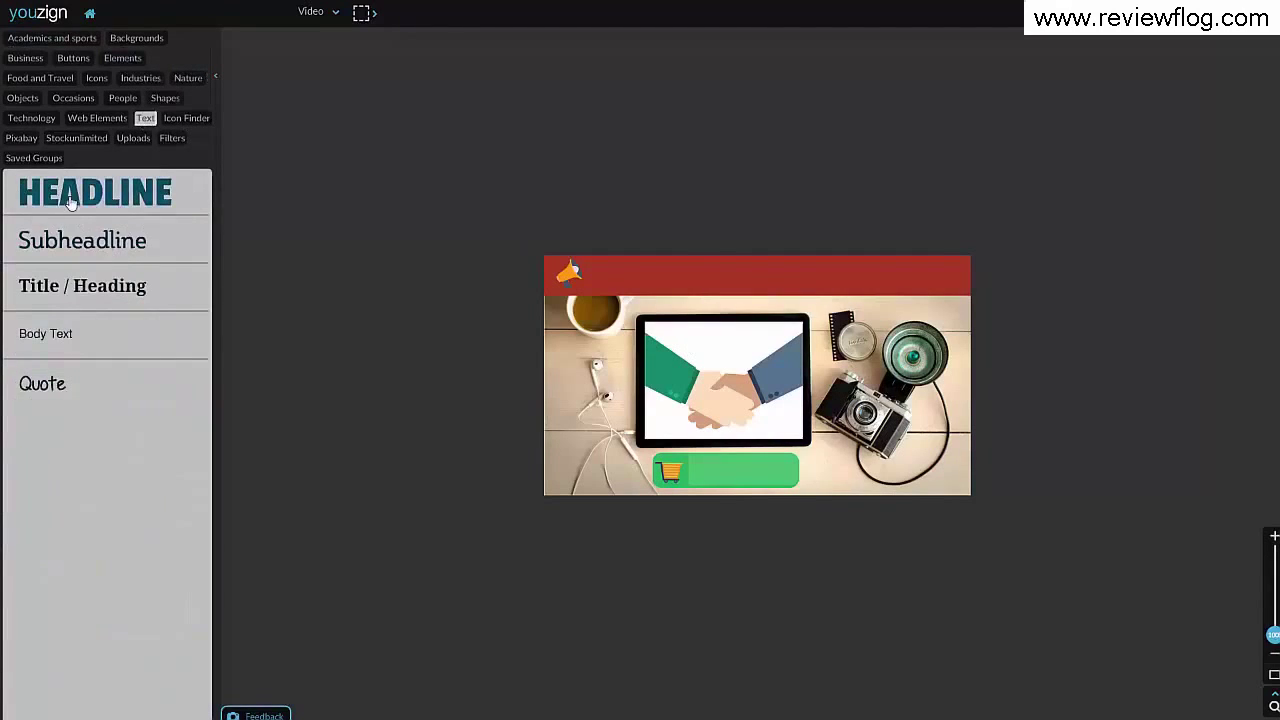
click(84, 257)
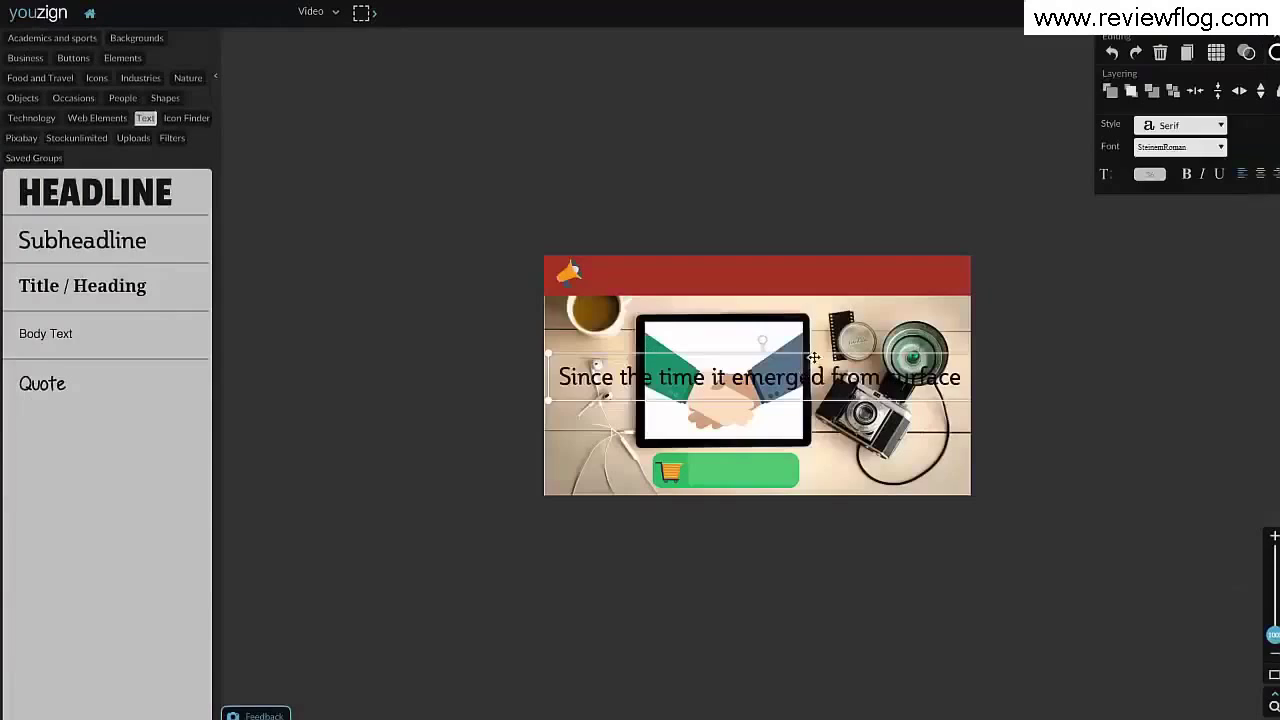
drag(752, 362, 802, 262)
drag(600, 292, 666, 277)
text(This is a headline at the top!)
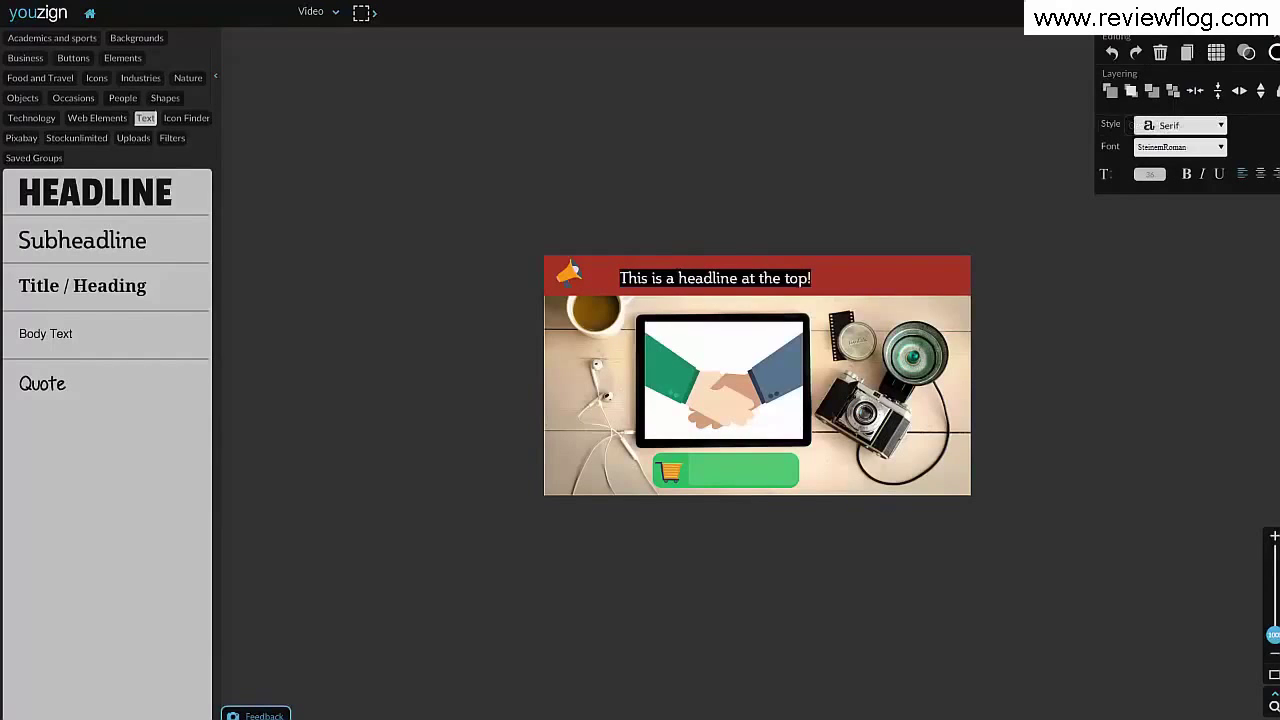
Make the headline near-white in the sans-serif CodeLight font.
click(1275, 56)
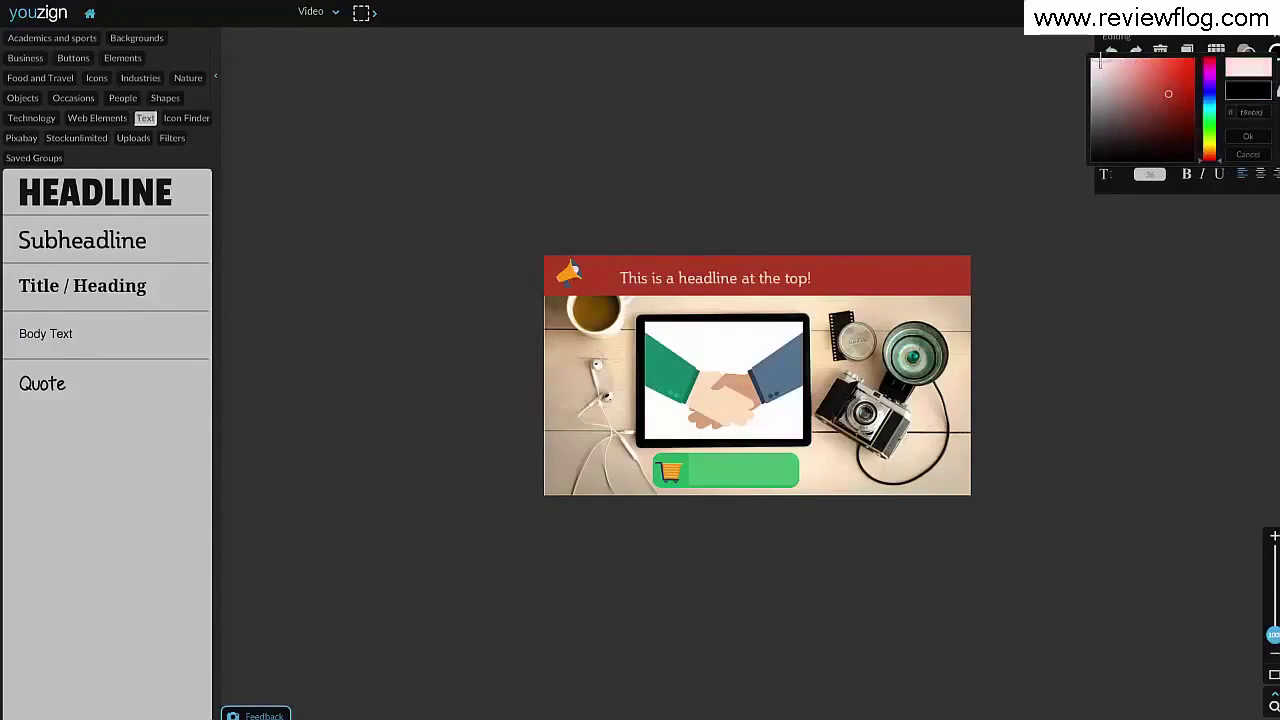
click(1095, 62)
click(1095, 62)
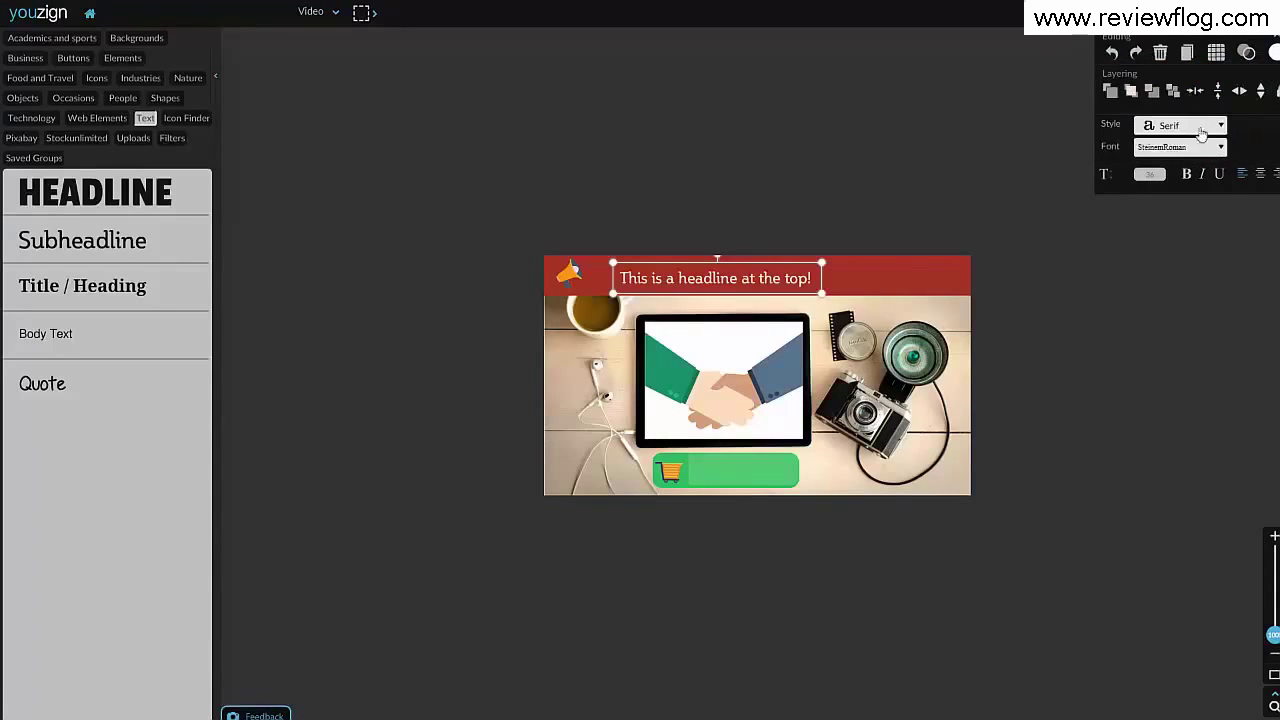
click(1200, 148)
scroll(1192, 205, down, 1)
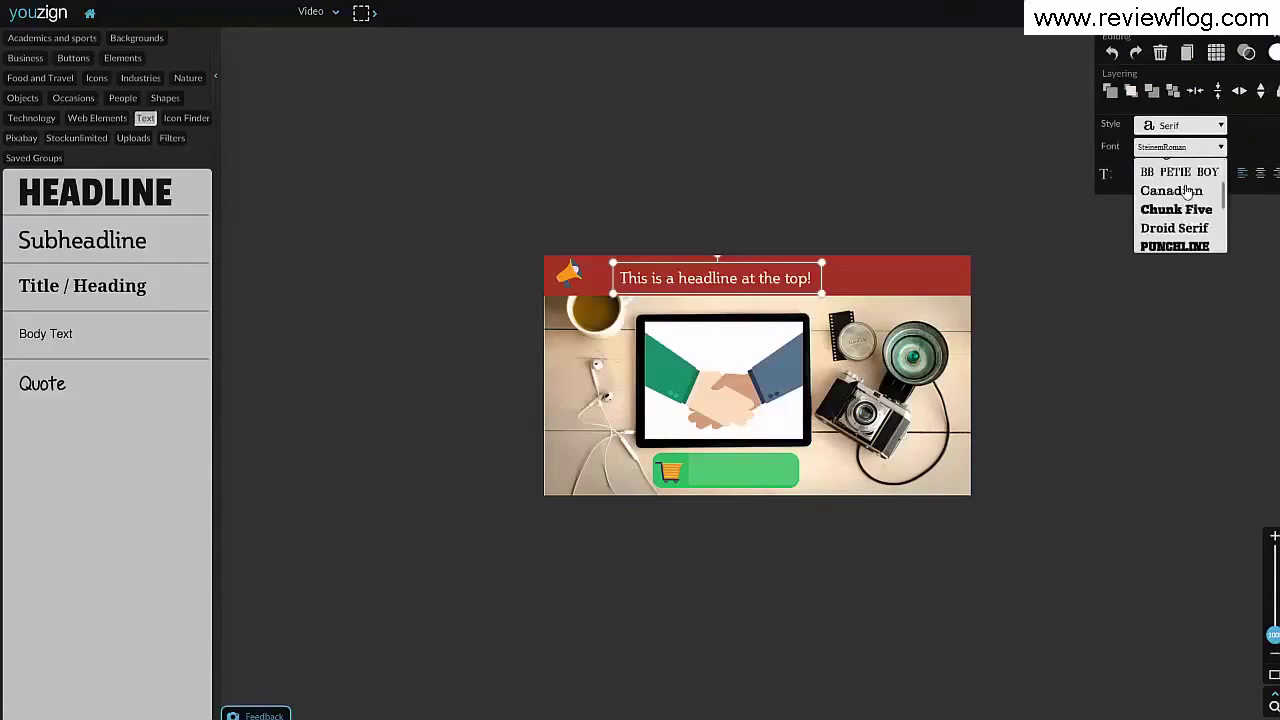
scroll(1186, 195, down, 1)
click(1185, 128)
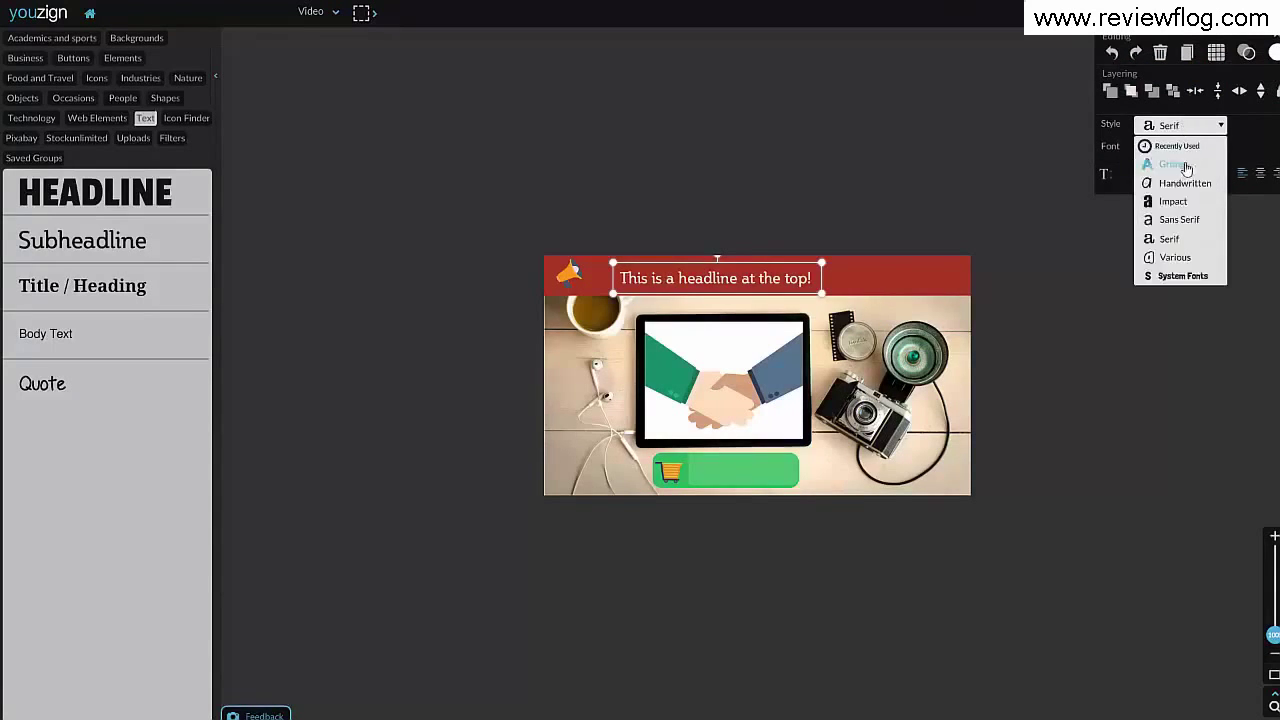
click(1177, 222)
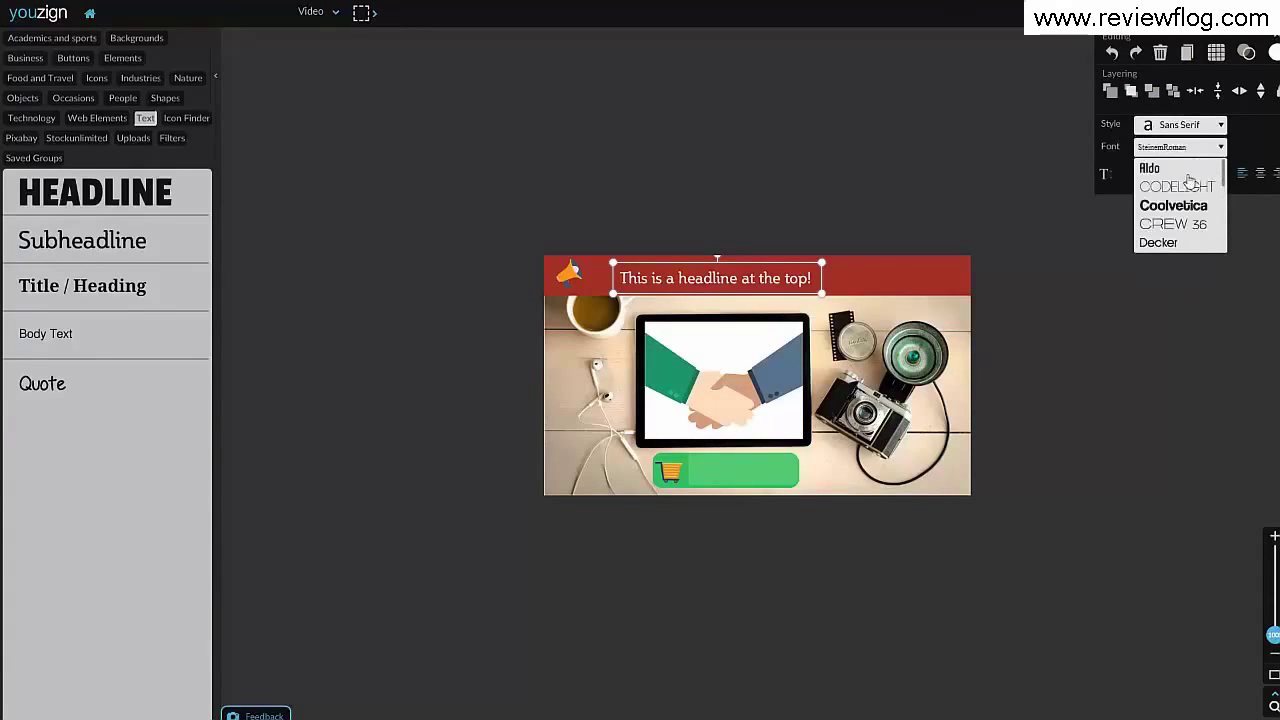
click(1188, 189)
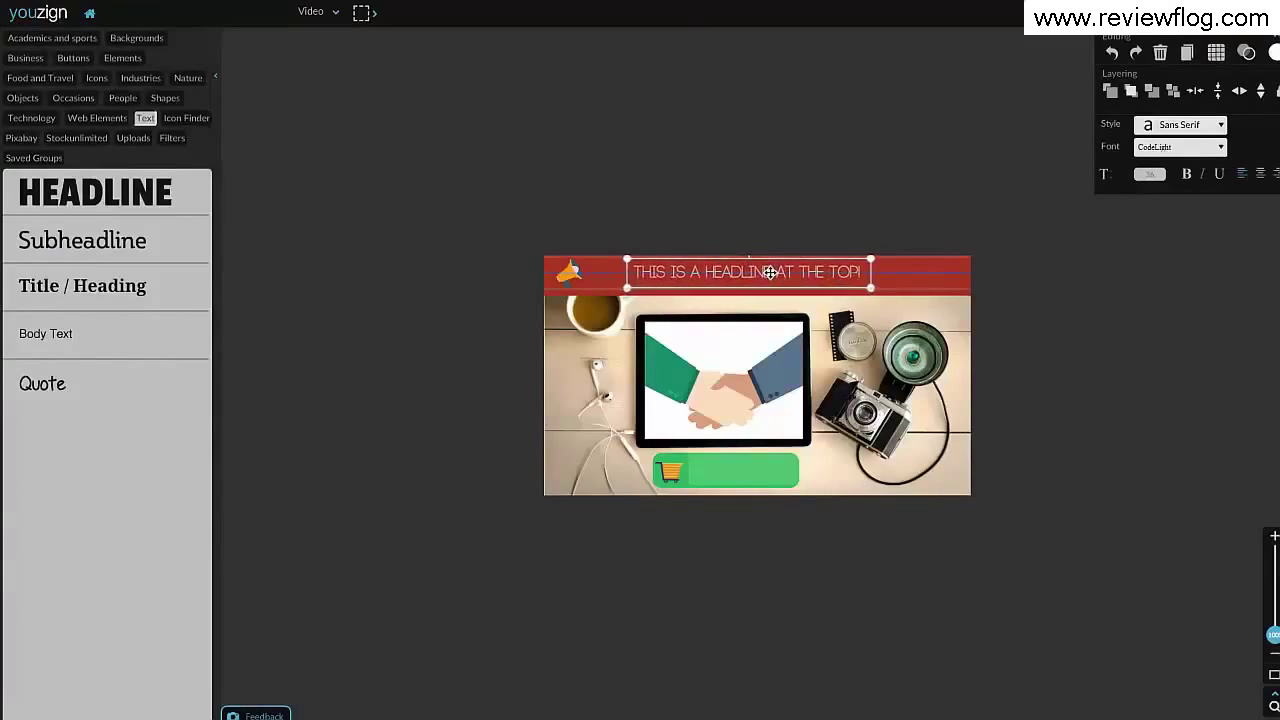
click(766, 190)
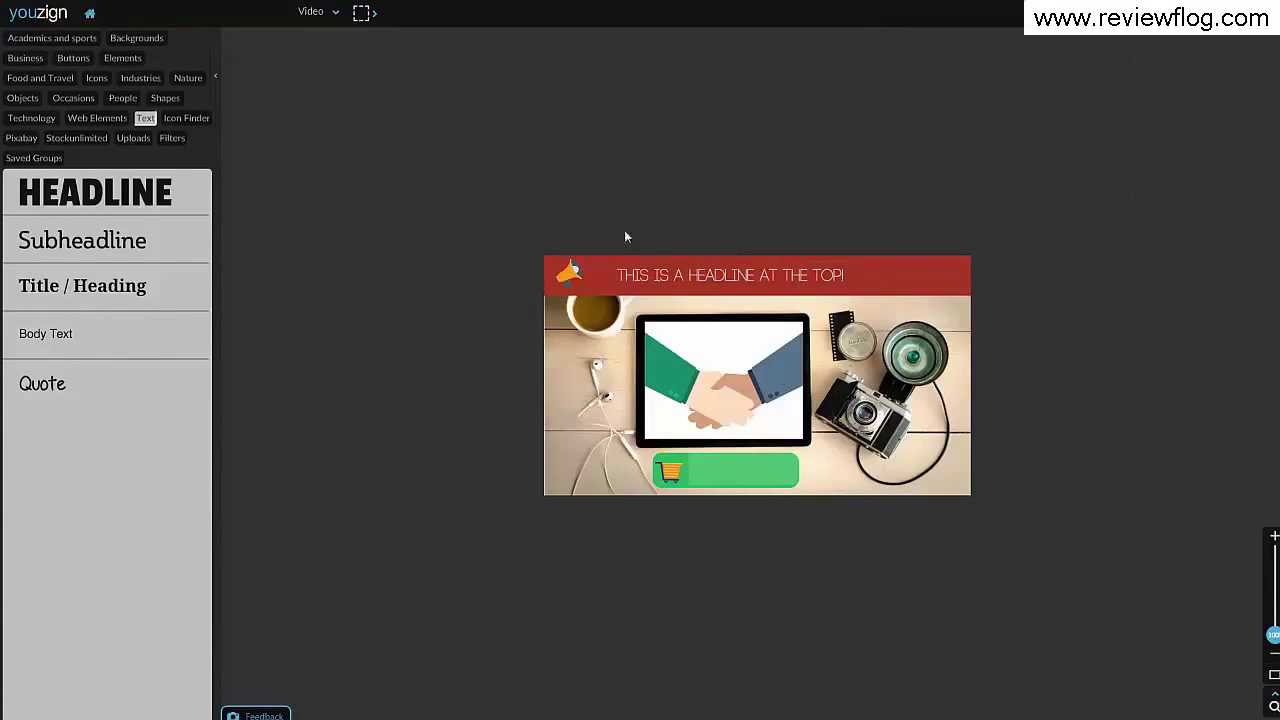
Switch the canvas to a custom size of 1000 × 1000 px.
click(334, 14)
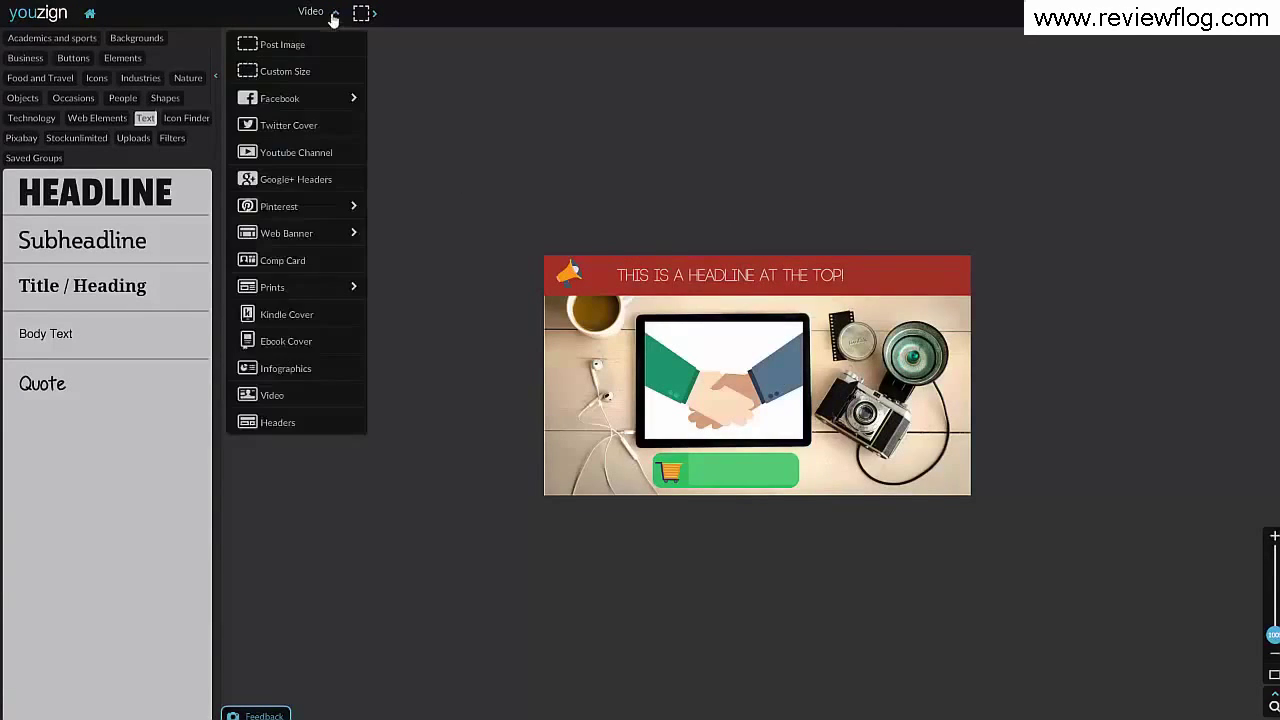
click(286, 73)
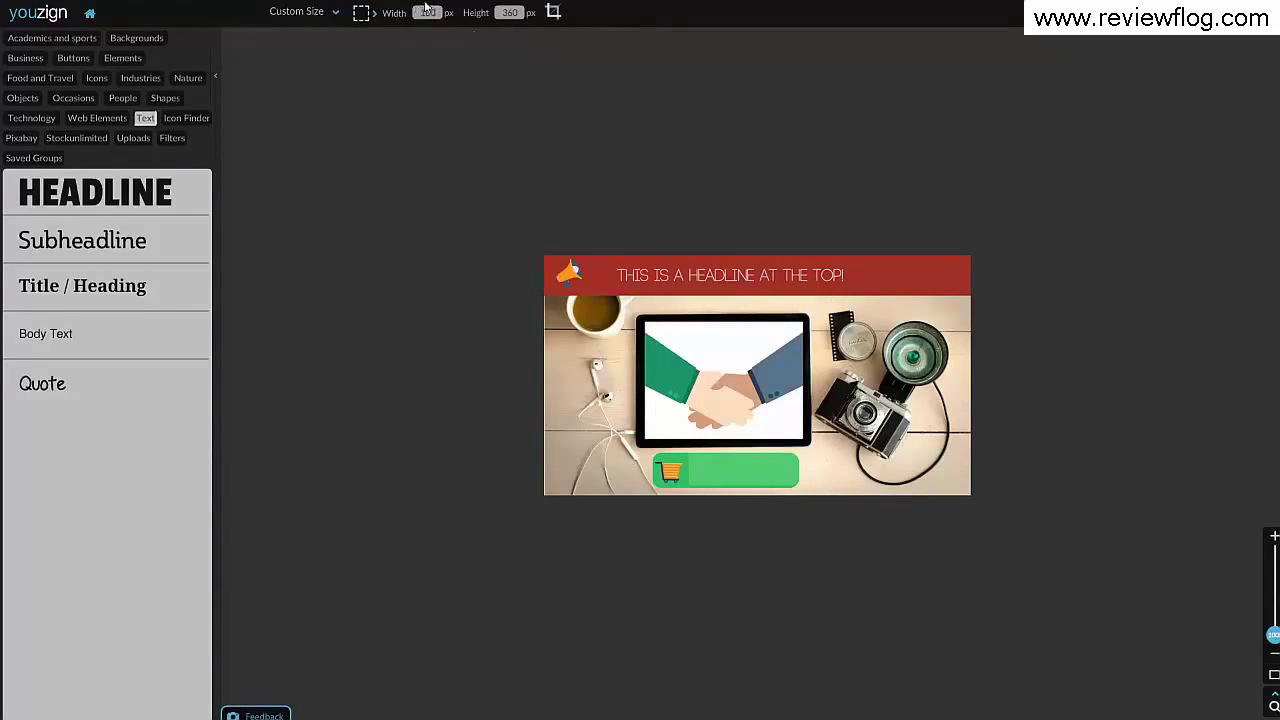
text(1280)
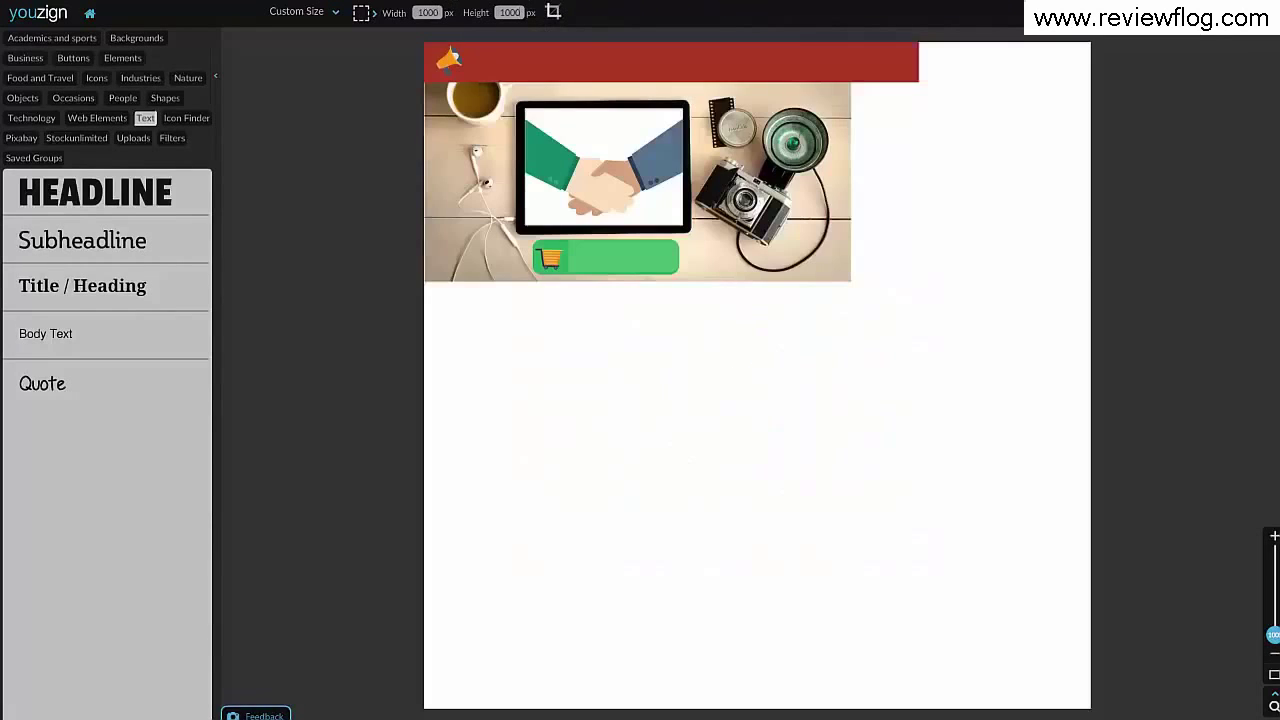
Delete the handshake graphic, desk photo, green cart button, red banner and megaphone.
click(799, 259)
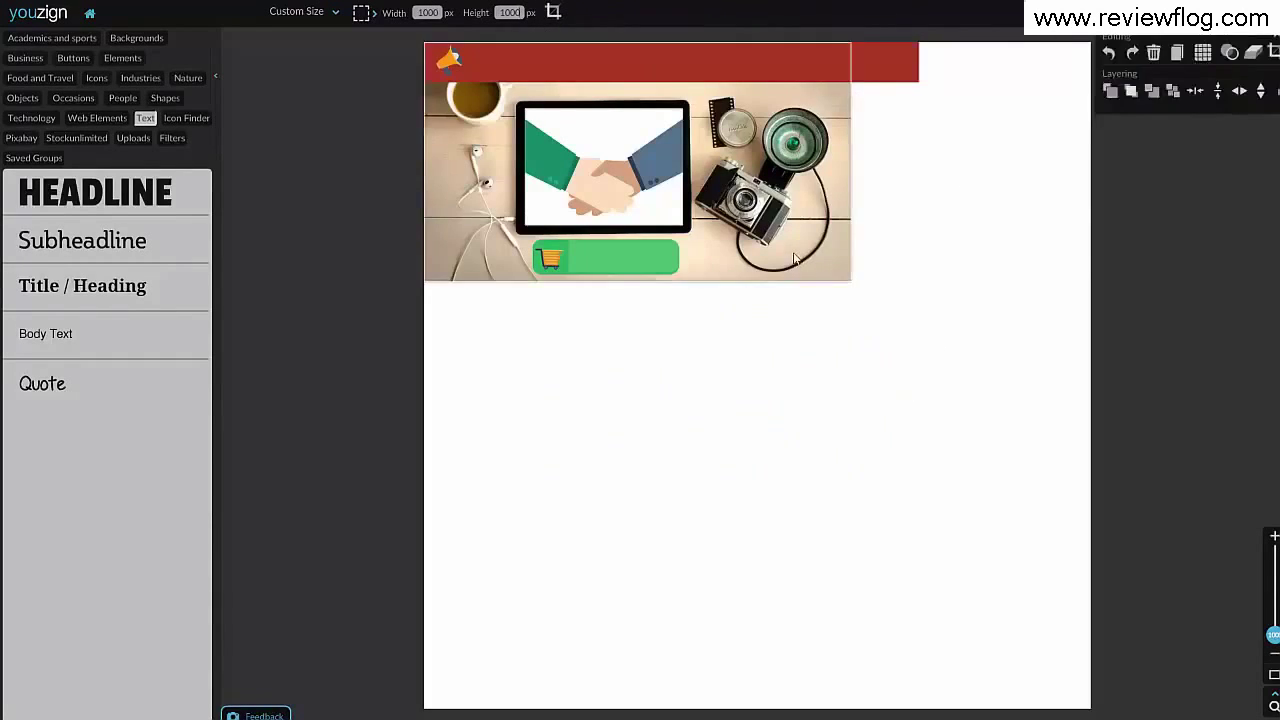
click(626, 145)
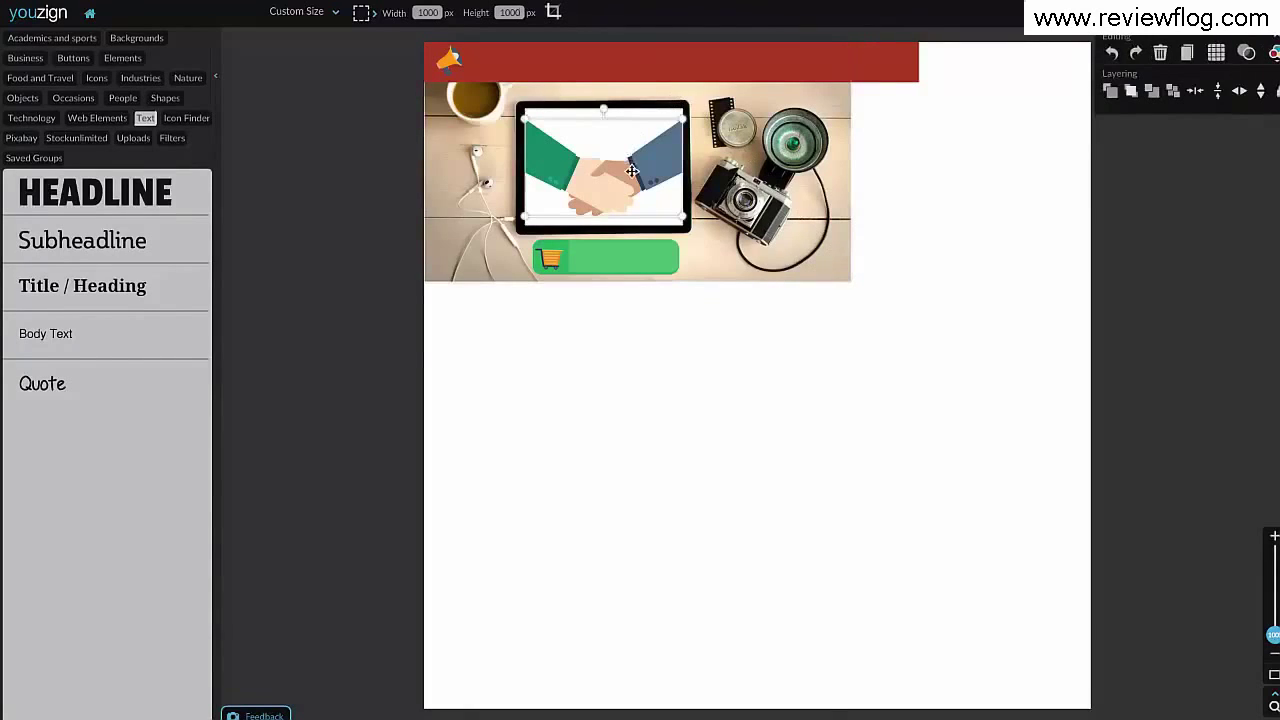
key(Delete)
click(632, 171)
key(Delete)
click(620, 268)
key(Delete)
click(607, 69)
key(Delete)
click(449, 60)
key(Delete)
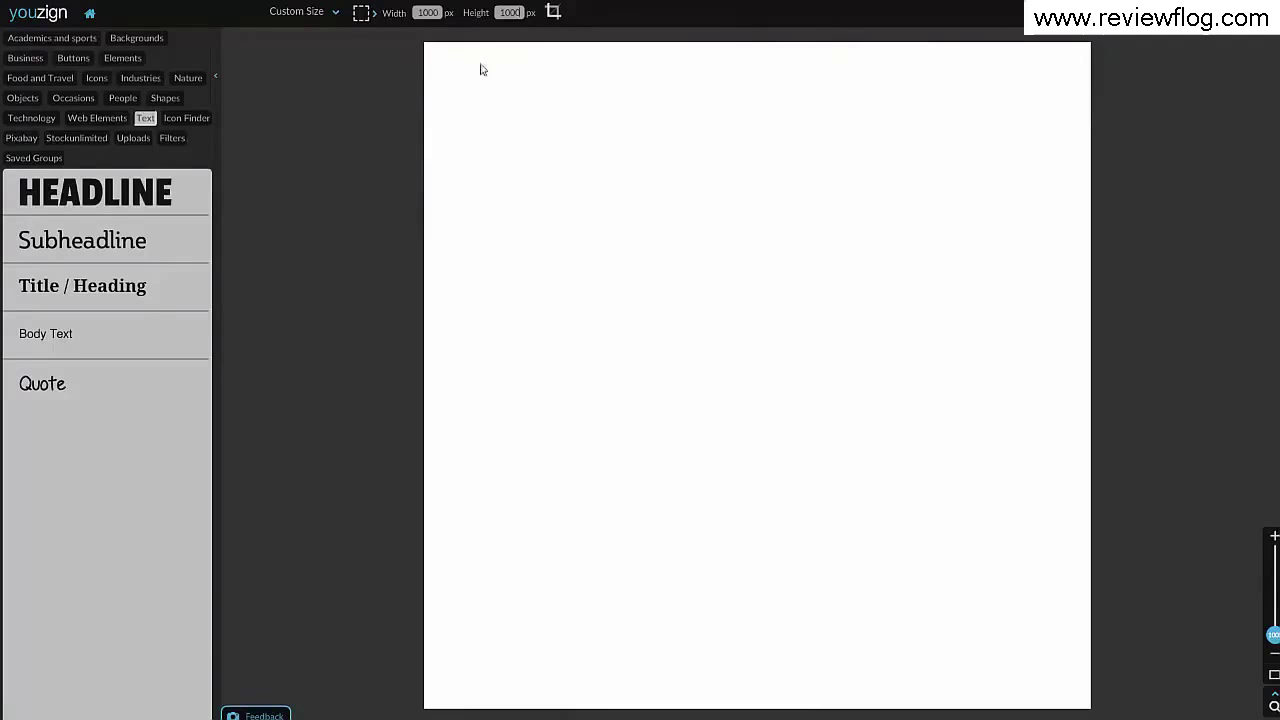
Search the Stockunlimited image library for prize.
click(88, 143)
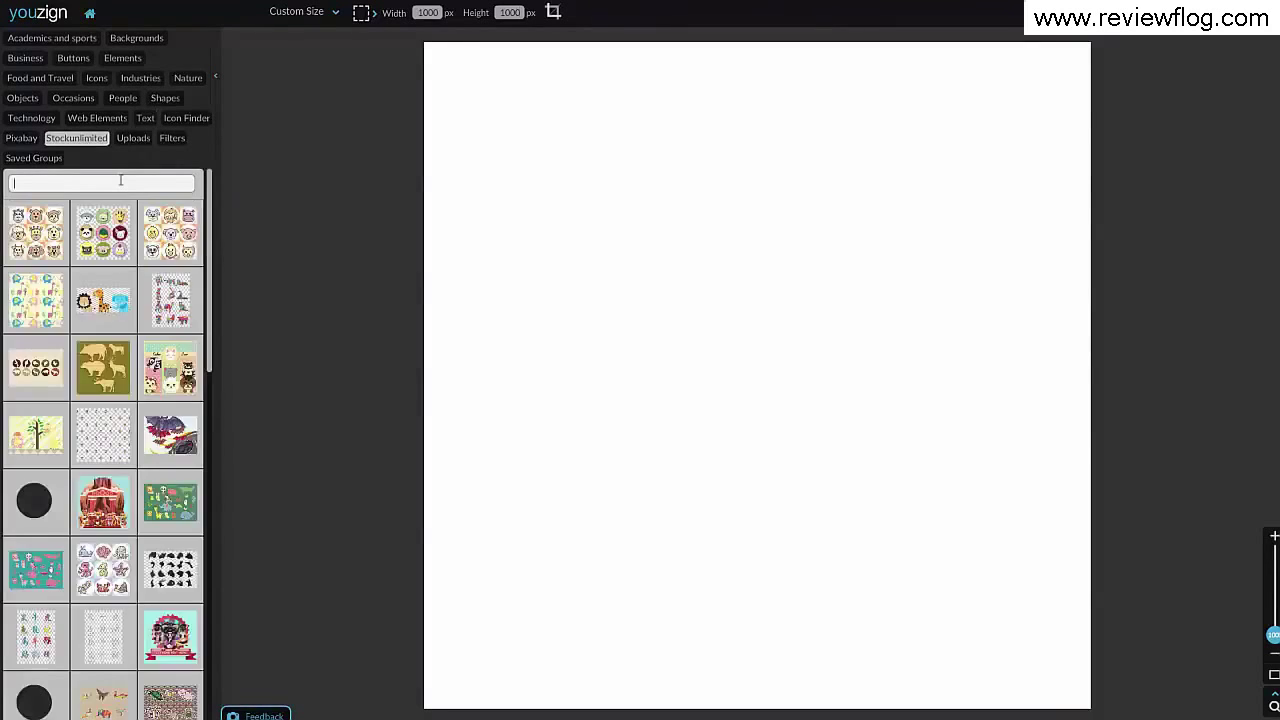
scroll(126, 391, down, 1)
scroll(115, 300, up, 2)
click(126, 183)
key(Return)
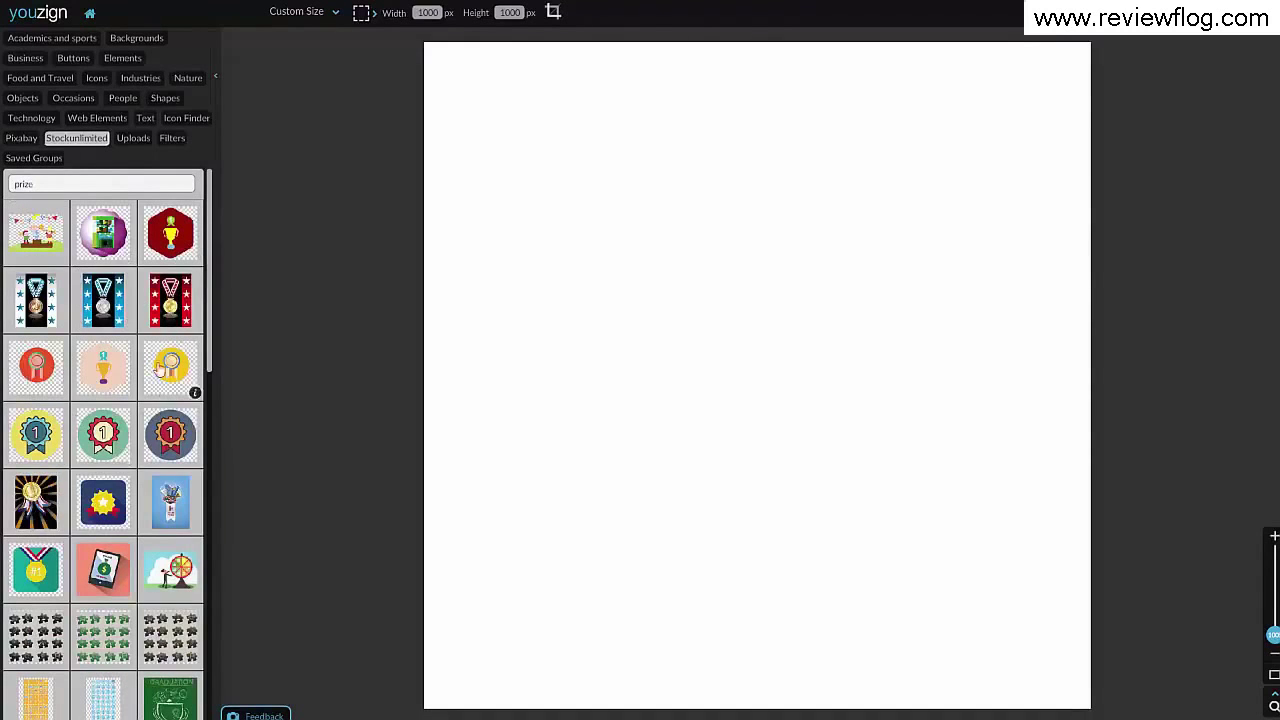
Try the red medal image and delete it, then add and move the tablet "$" image.
click(40, 375)
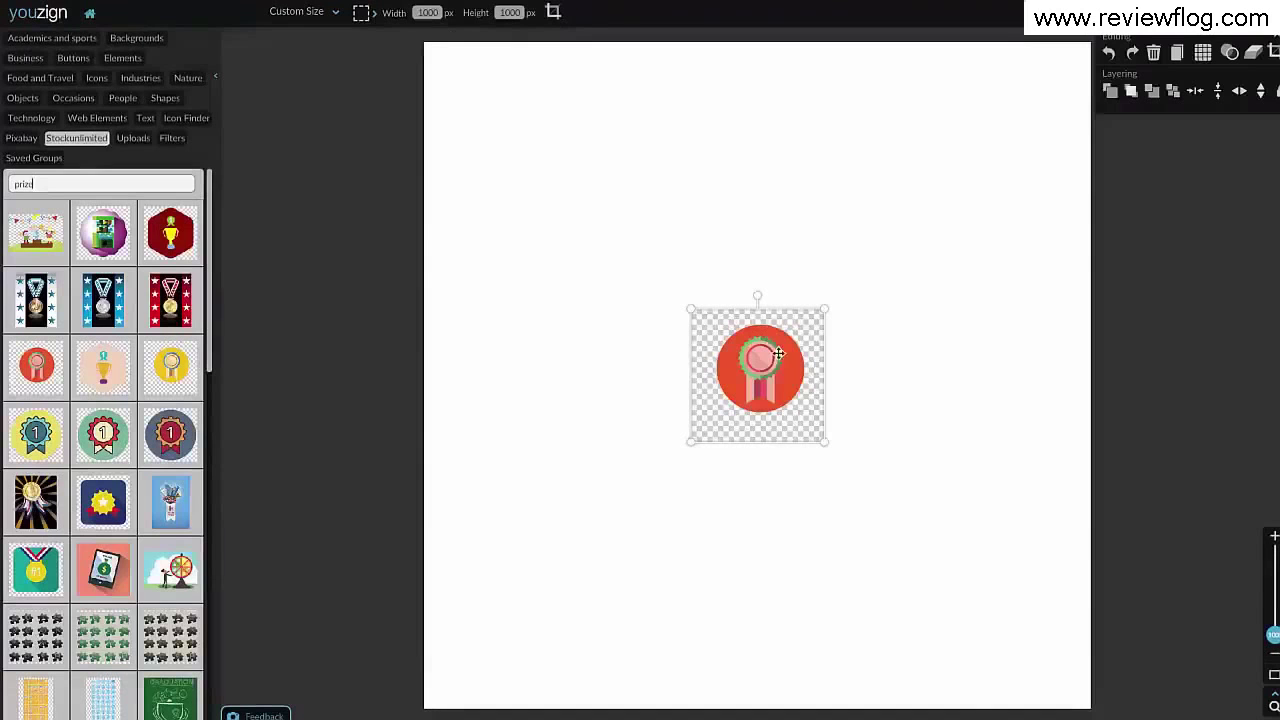
key(Delete)
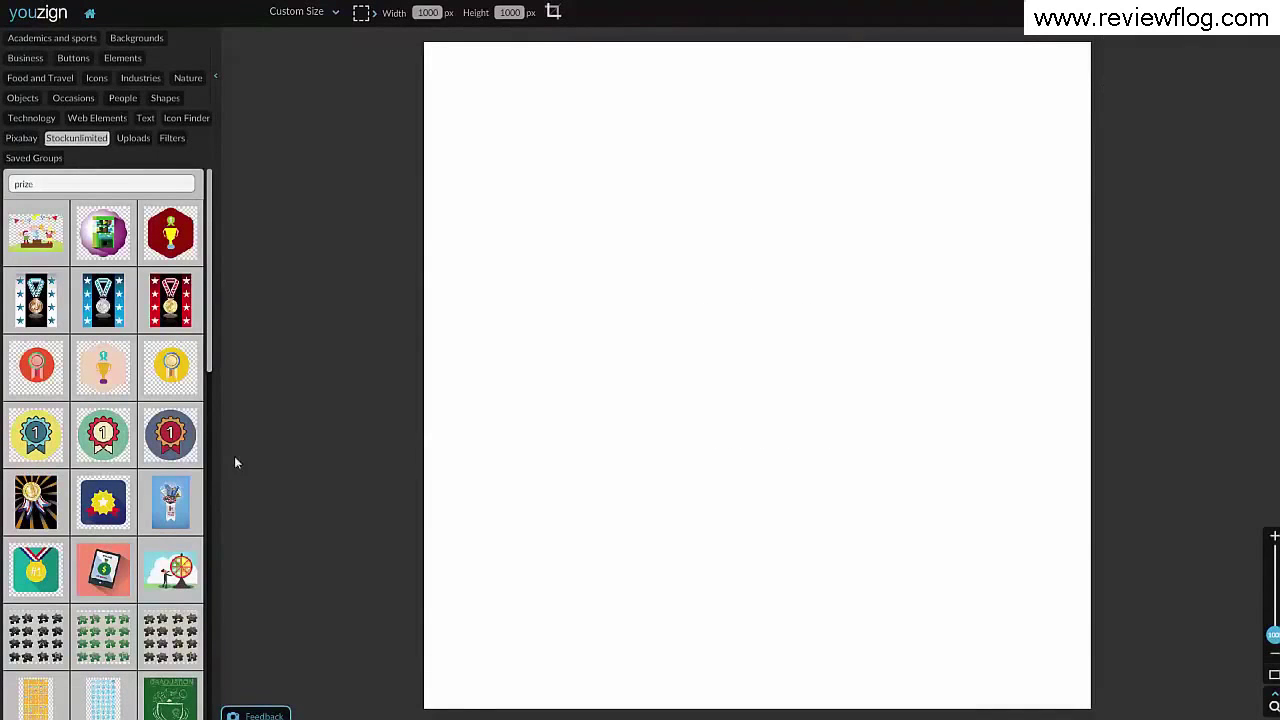
scroll(128, 400, down, 1)
scroll(145, 597, up, 1)
click(103, 568)
scroll(103, 568, down, 3)
drag(822, 438, 660, 283)
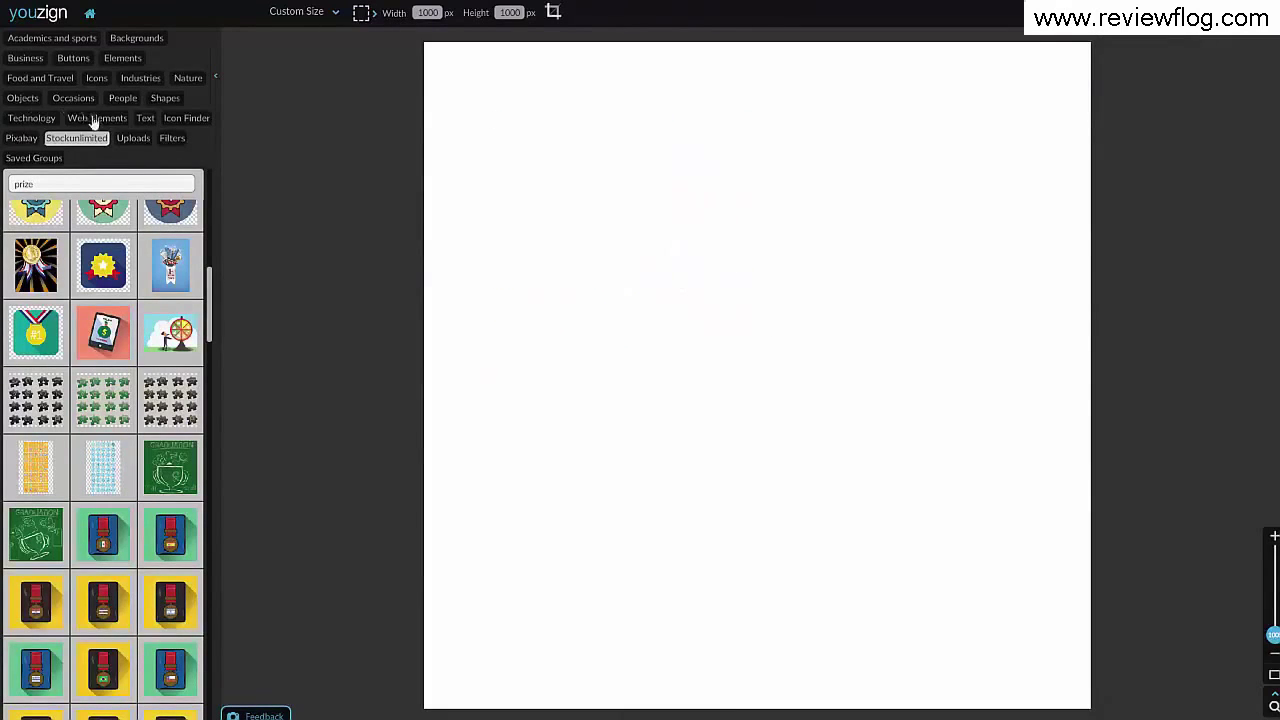
Search Pixabay for beach photos and browse the results.
click(33, 141)
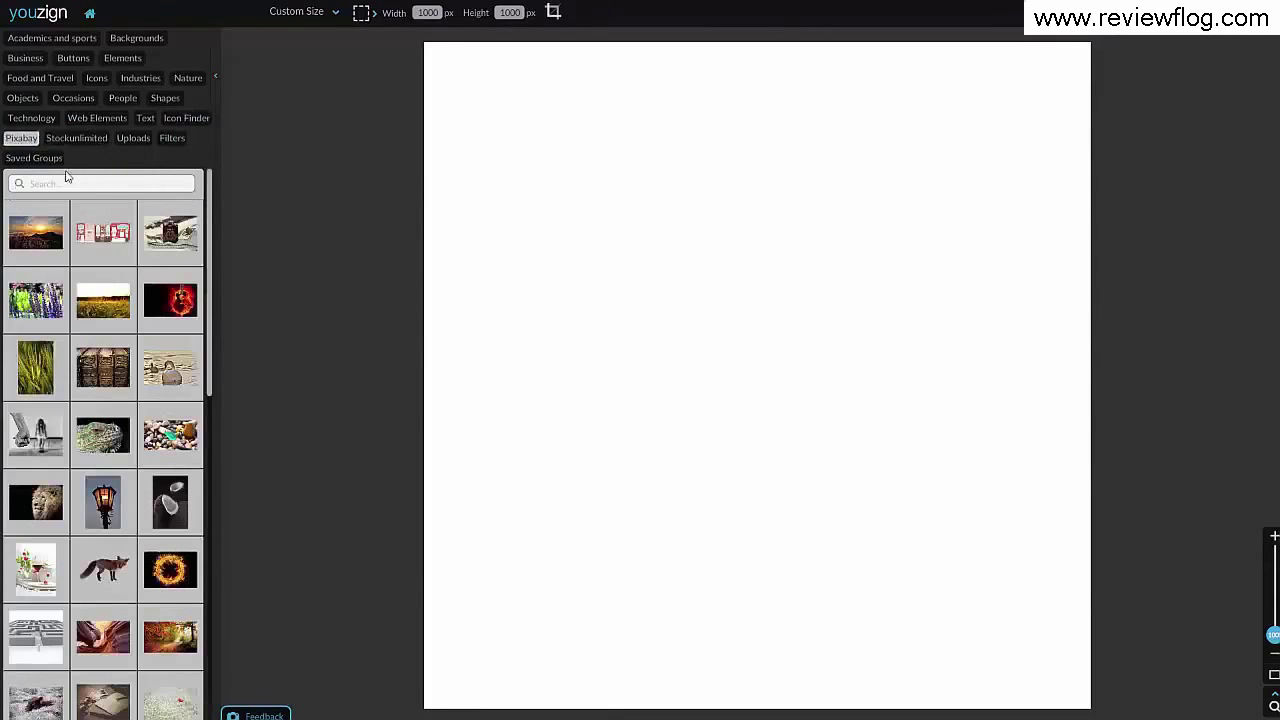
mouse_move(170, 245)
click(74, 181)
text(beach)
key(Return)
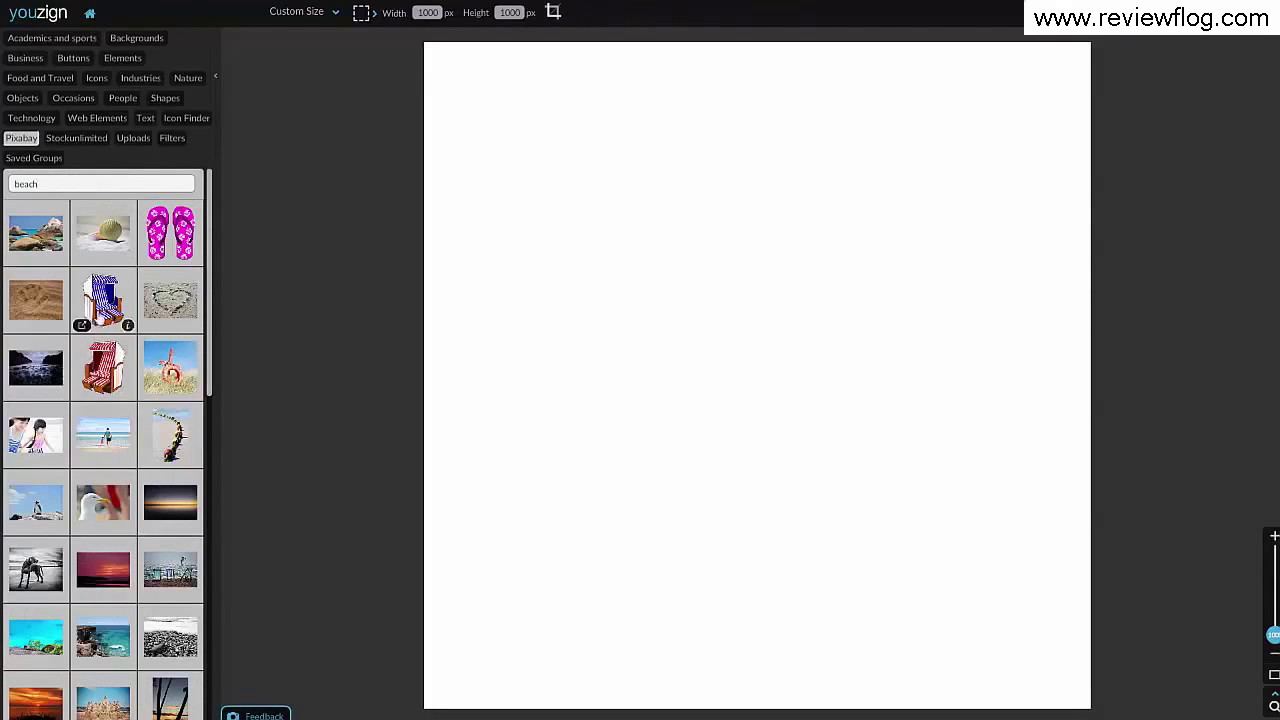
scroll(110, 380, down, 5)
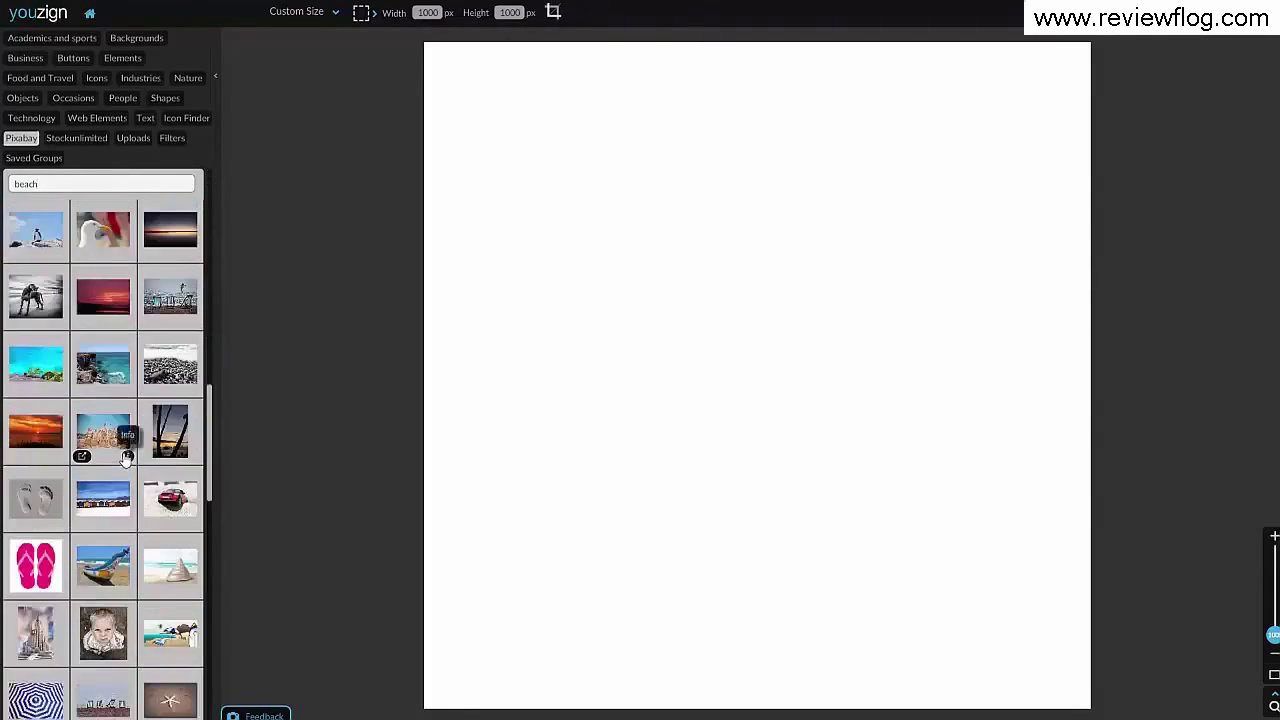
scroll(124, 454, down, 2)
scroll(123, 430, down, 2)
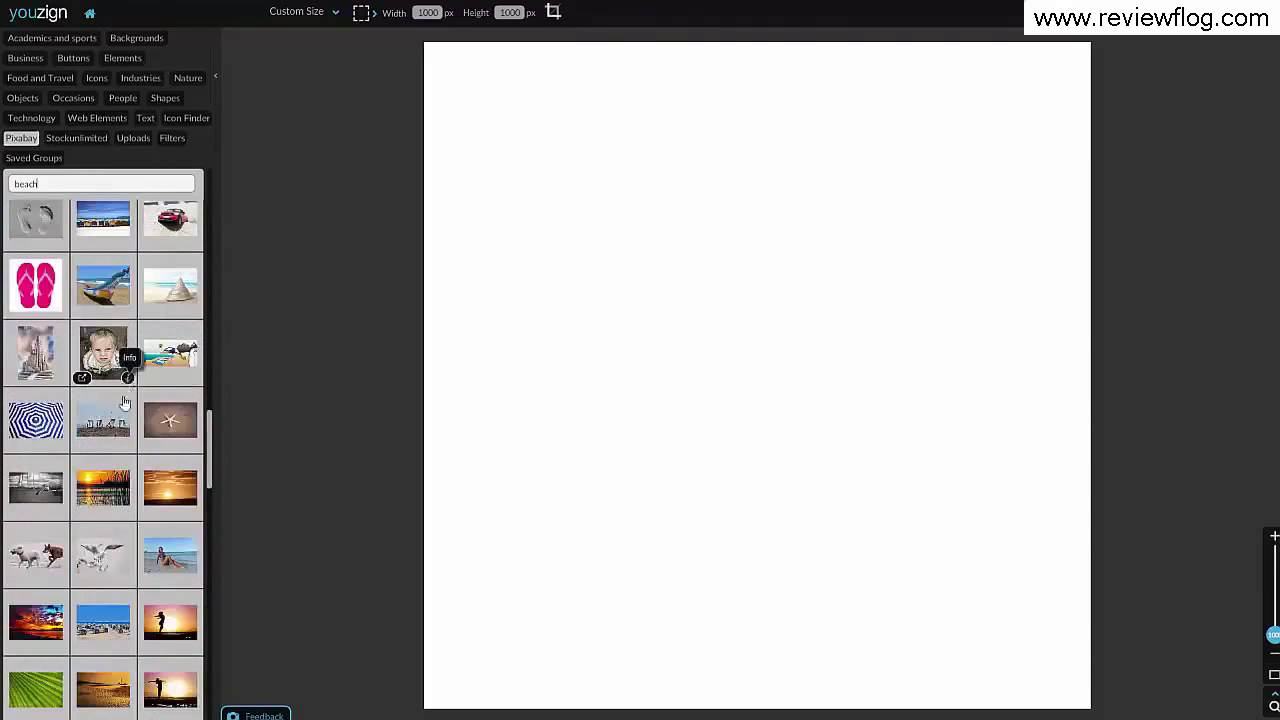
scroll(122, 413, down, 3)
scroll(122, 415, down, 2)
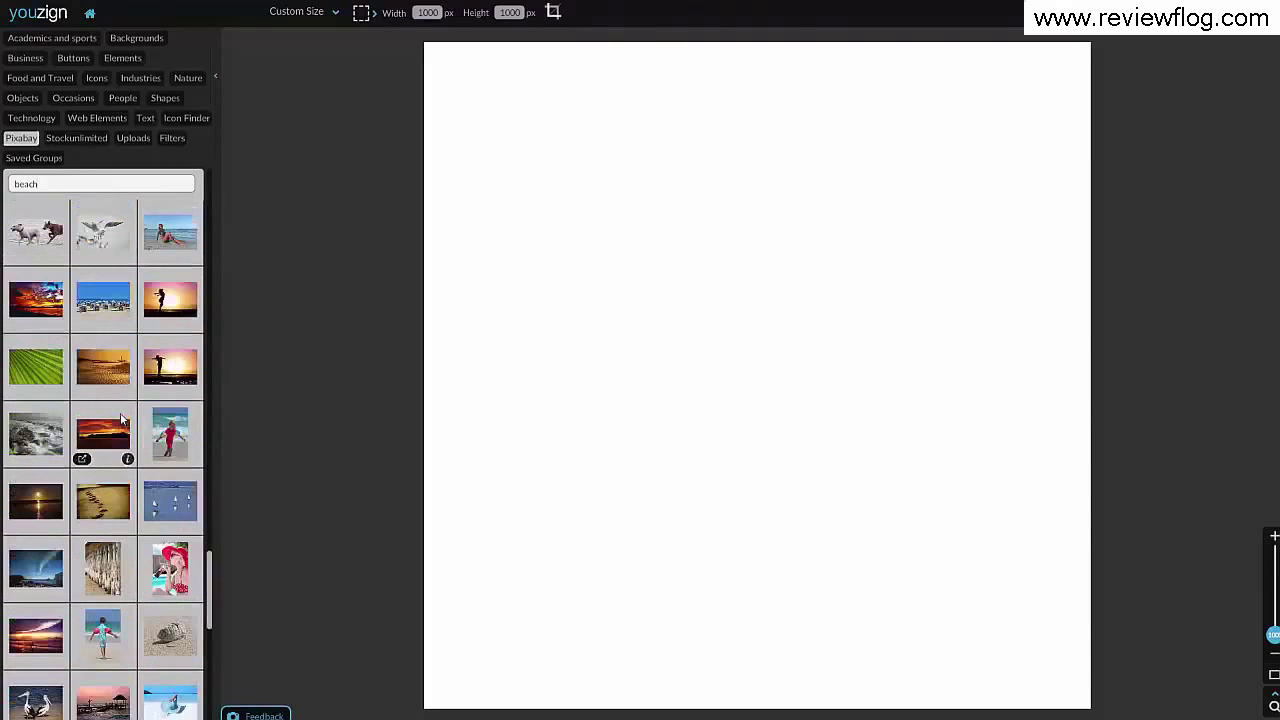
Search tropical instead, add the palm-tree beach photo and enlarge it to fill the canvas.
double_click(88, 187)
text(tropical)
key(Return)
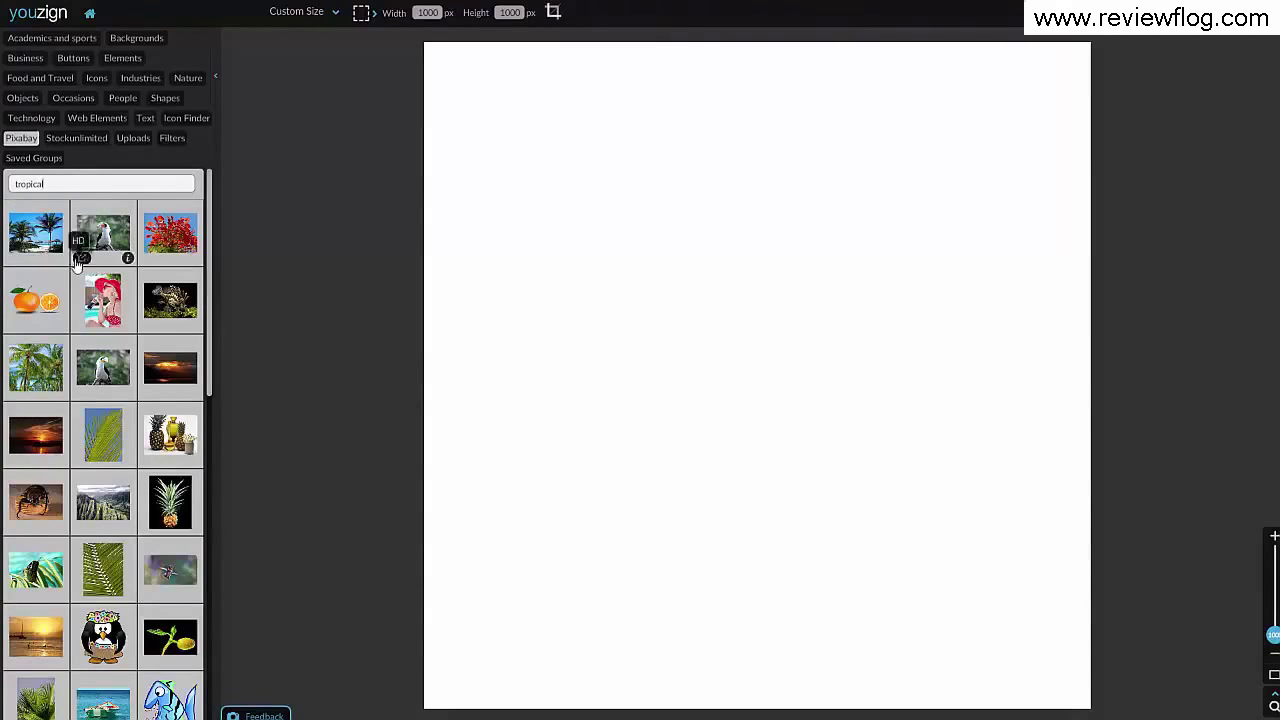
click(36, 222)
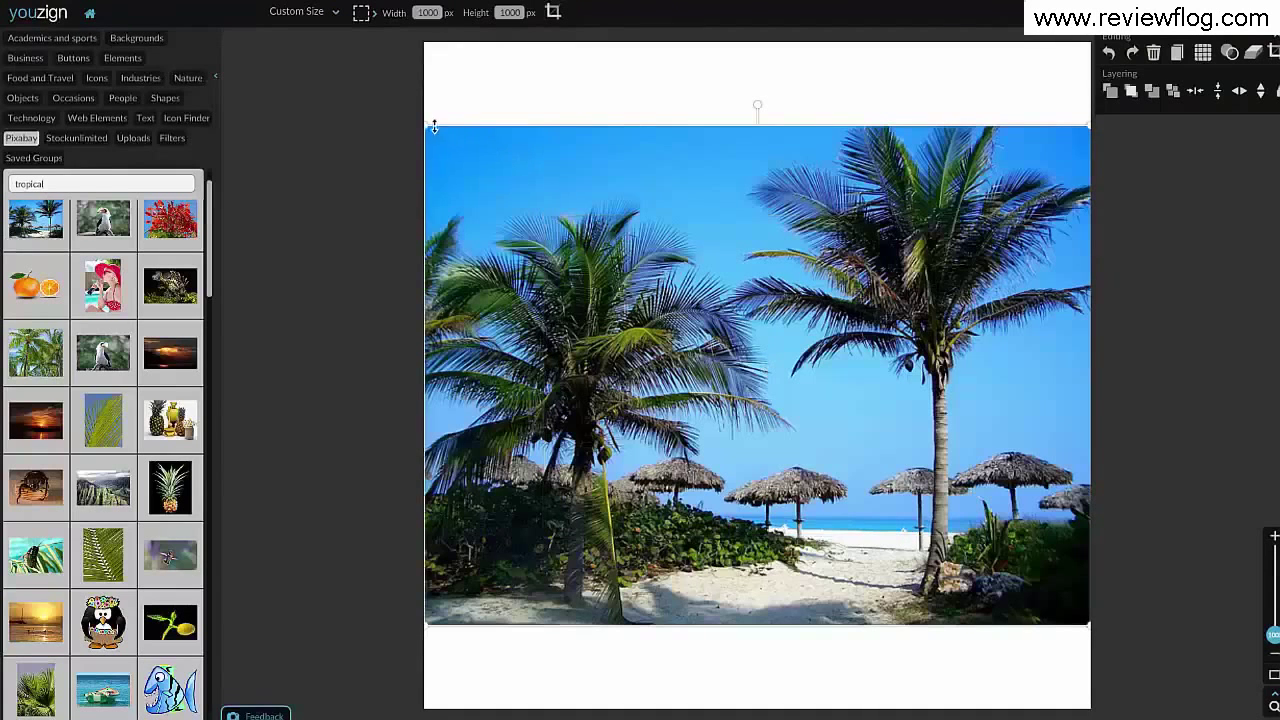
drag(426, 125, 398, 26)
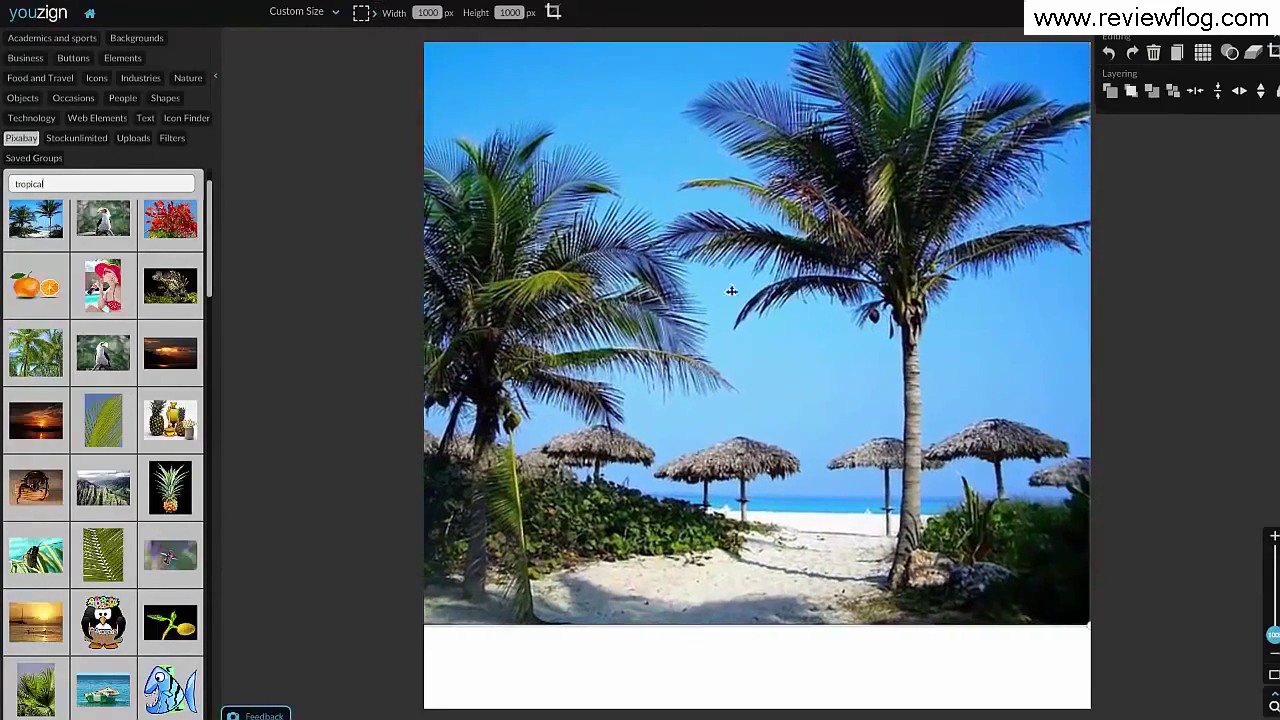
drag(731, 290, 755, 321)
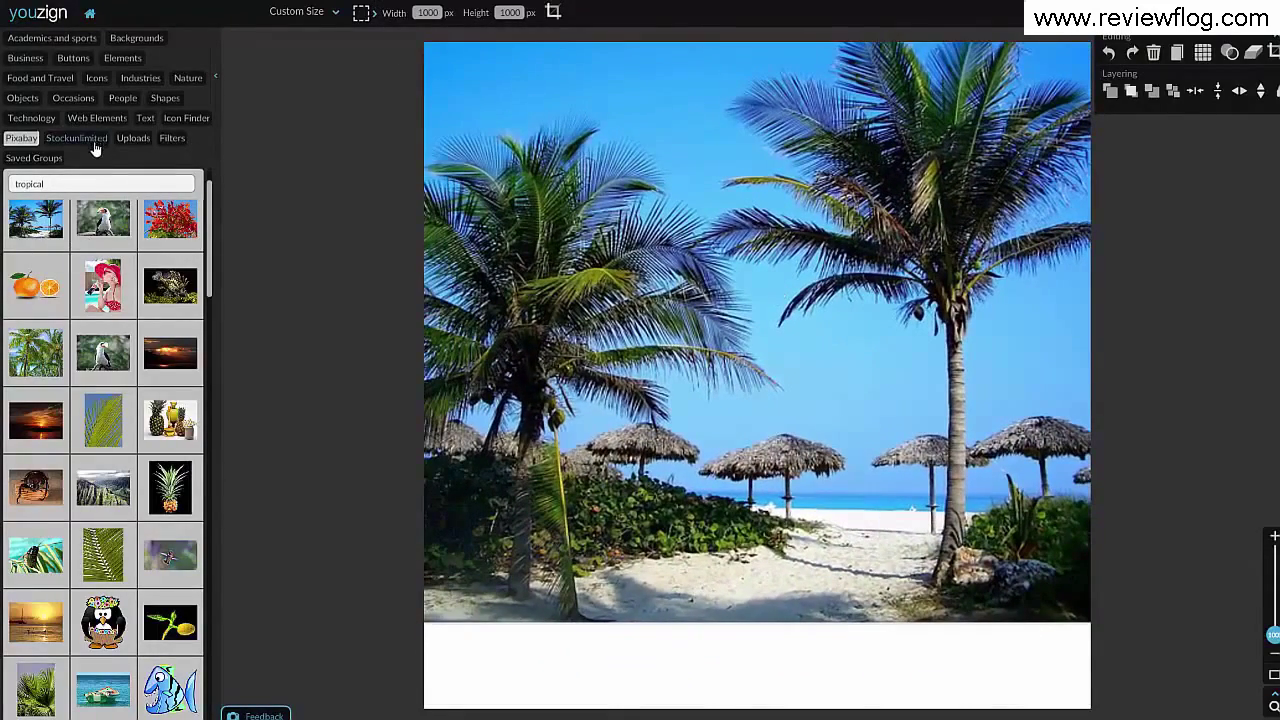
Add a Facebook icon and two Twitter icons from the social icon library.
click(192, 123)
click(108, 186)
click(45, 236)
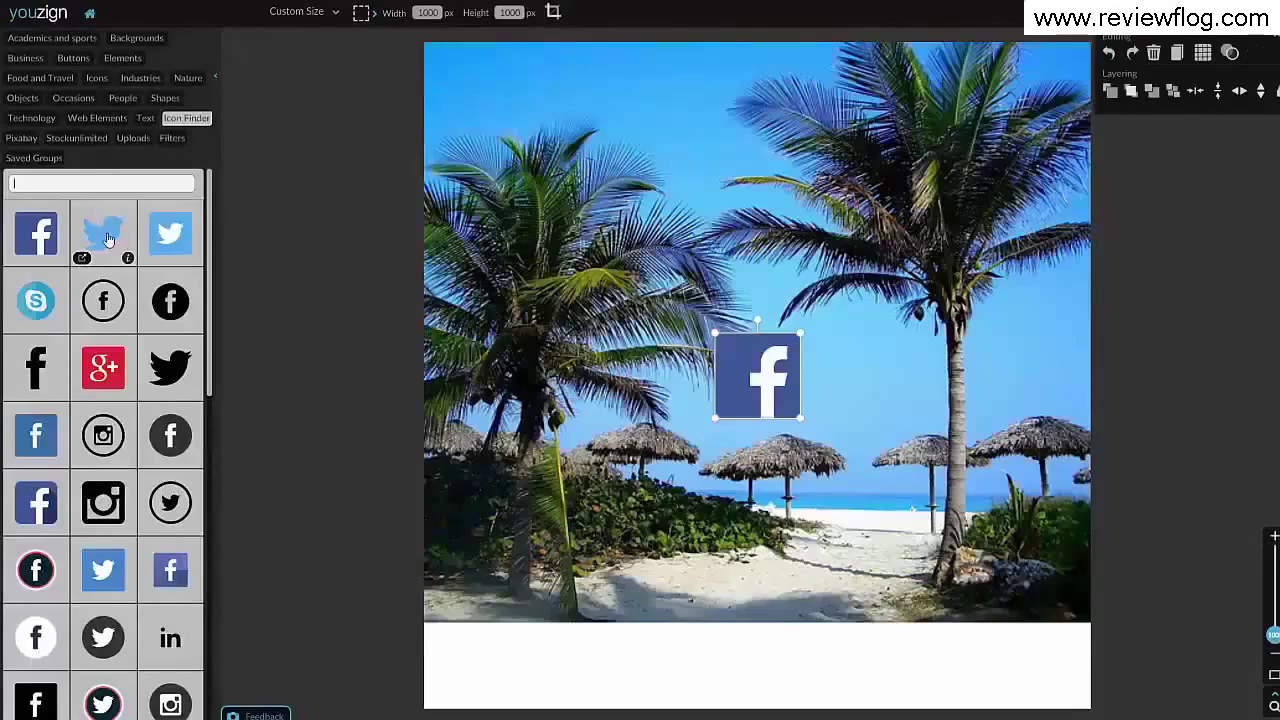
click(108, 238)
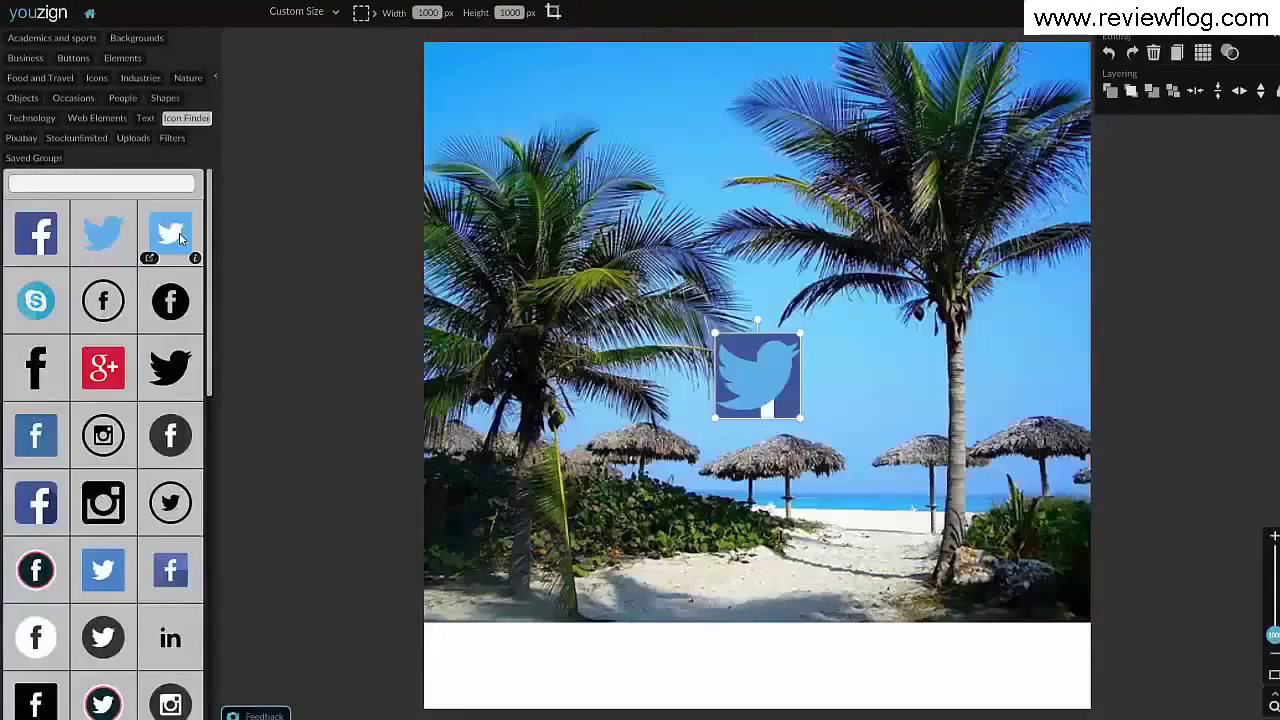
click(179, 234)
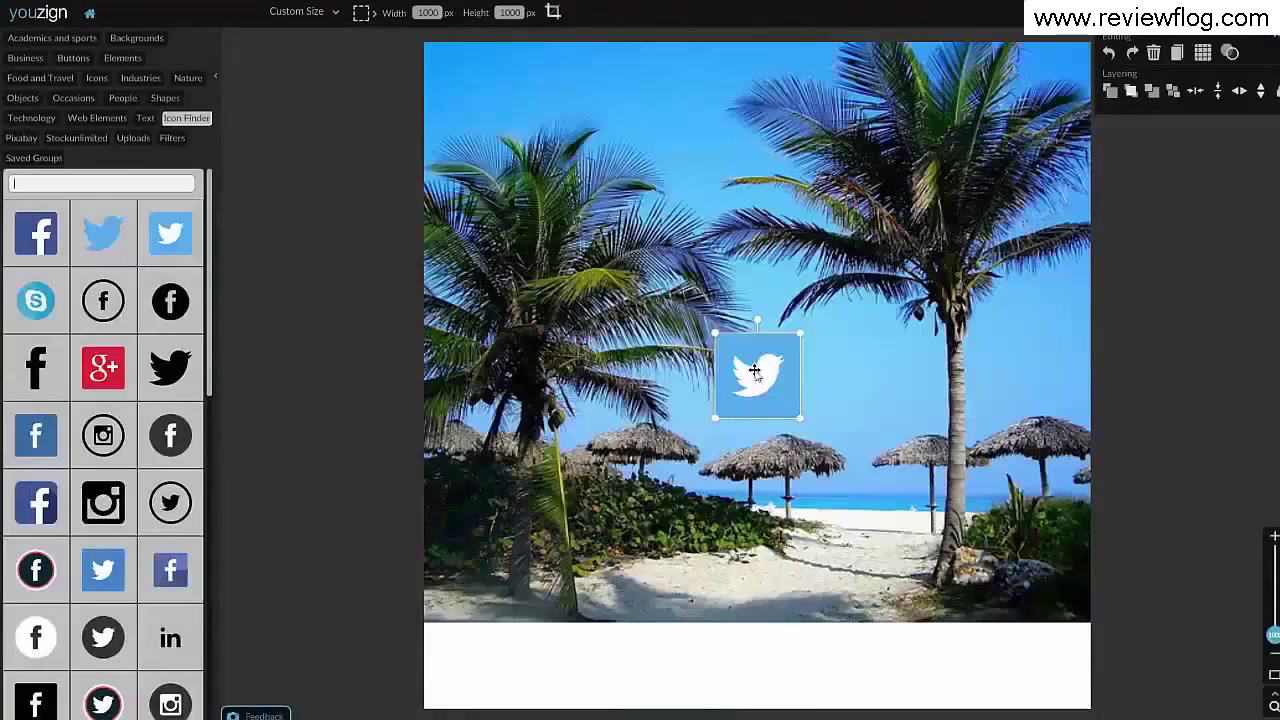
Stack the Facebook and Twitter icons in a column on the photo's left side.
drag(755, 367, 597, 451)
click(773, 372)
drag(775, 371, 616, 358)
click(748, 375)
drag(748, 375, 604, 267)
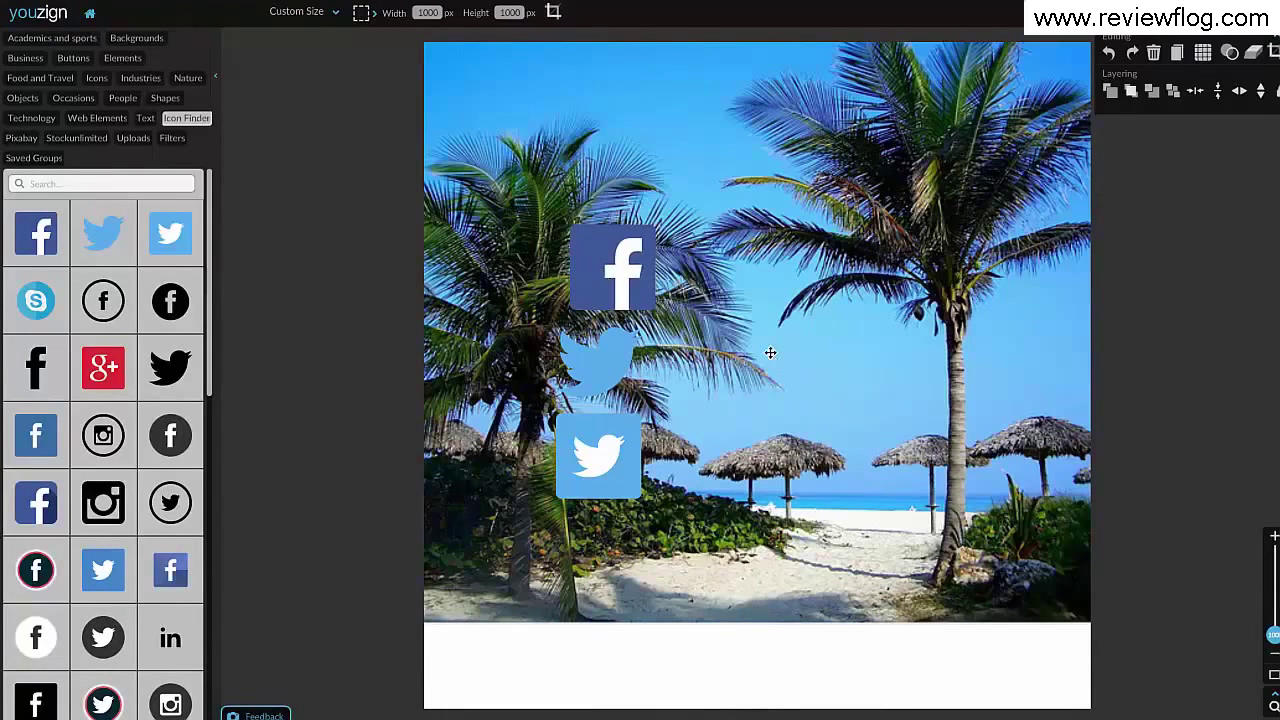
scroll(138, 610, down, 1)
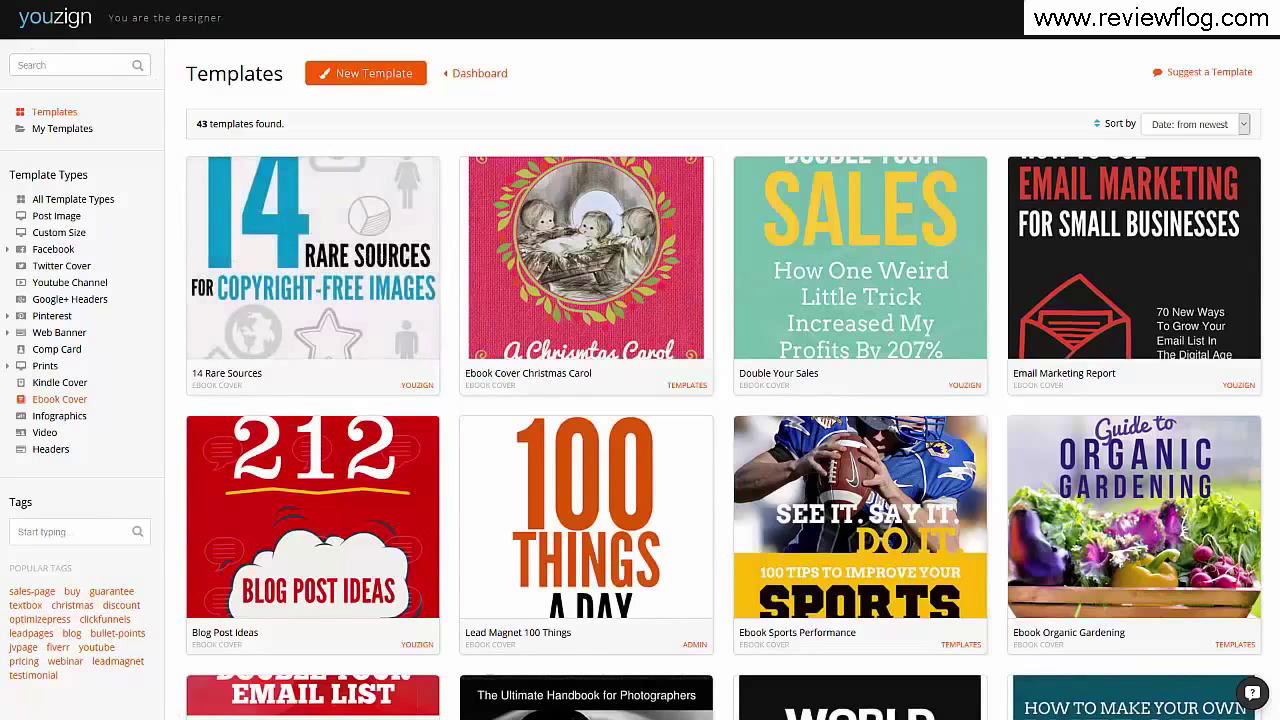
Open the 14 Rare Sources ebook template, declining to restore the previous design.
mouse_move(336, 271)
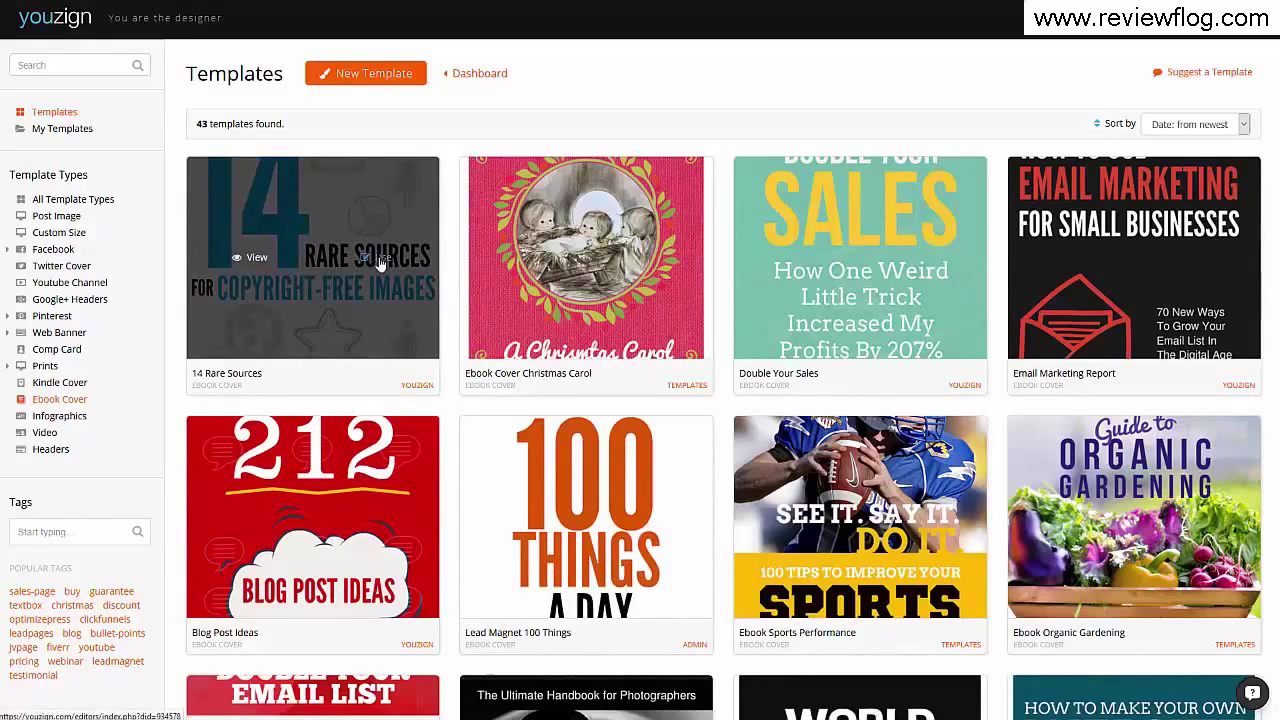
click(372, 257)
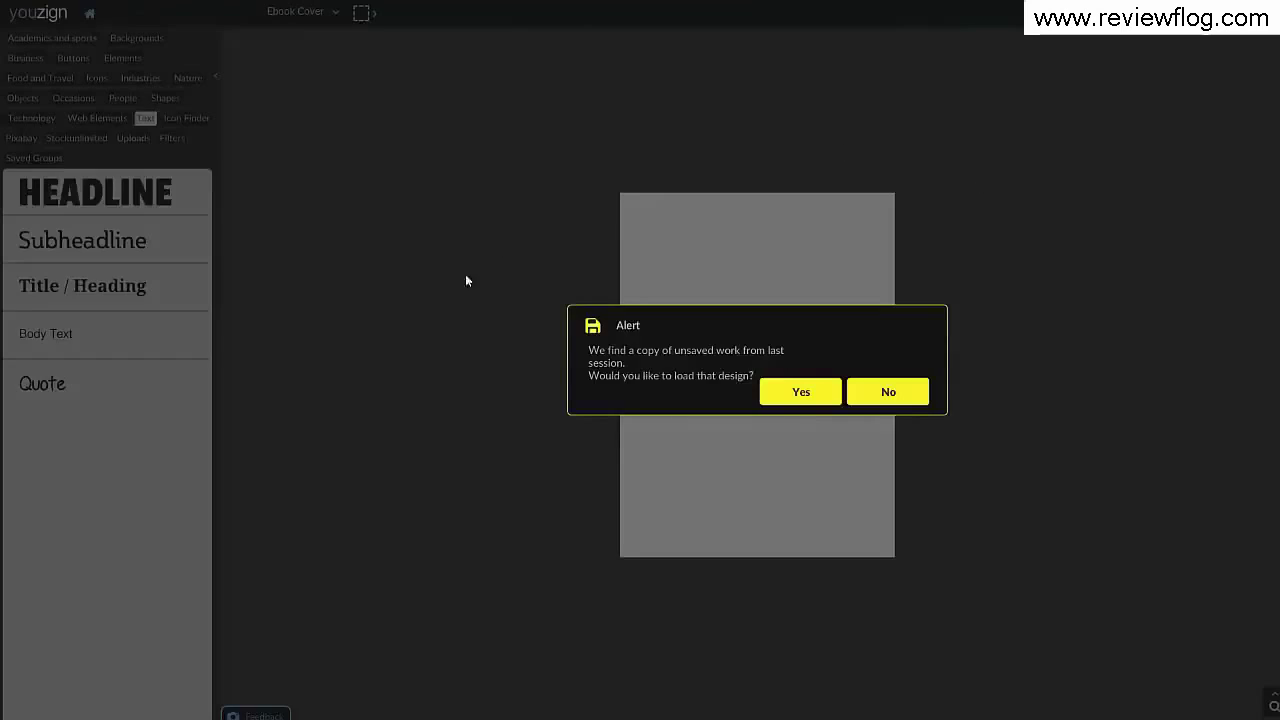
click(893, 393)
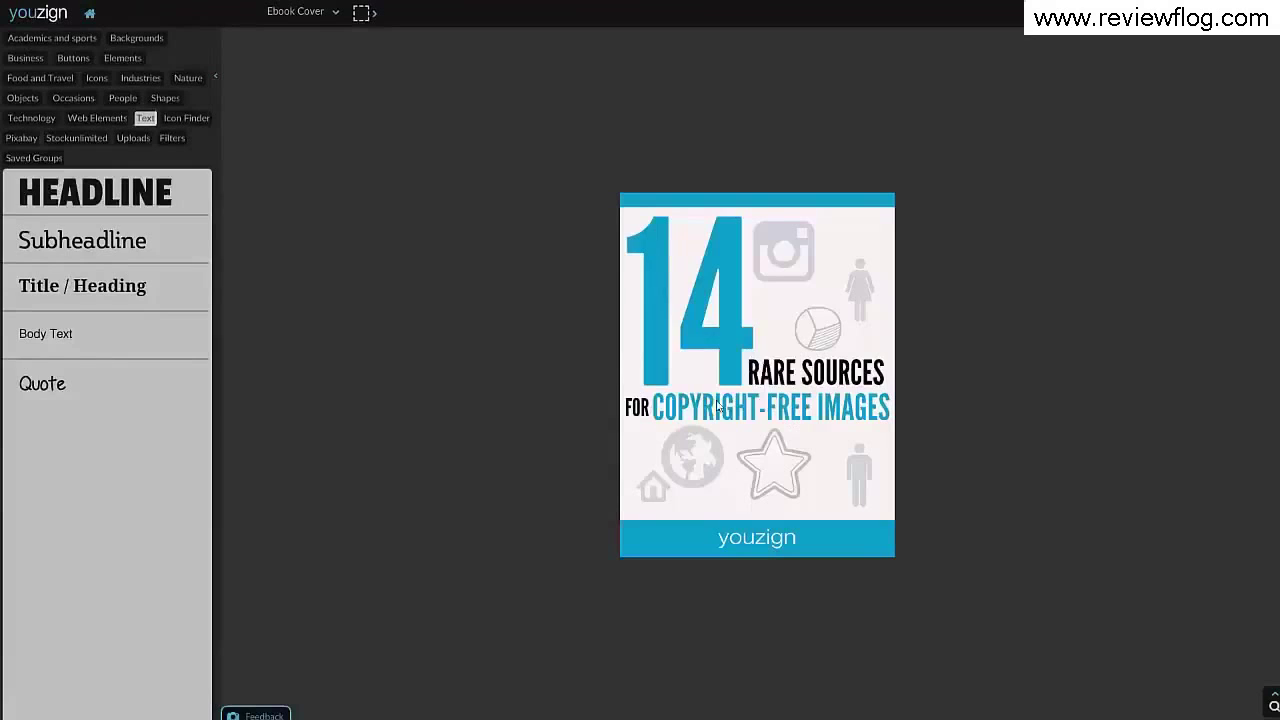
Nudge the big blue 14 slightly left and select the star, globe and house icons.
mouse_move(716, 297)
mouse_down()
mouse_move(796, 300)
mouse_move(704, 305)
mouse_up()
click(774, 468)
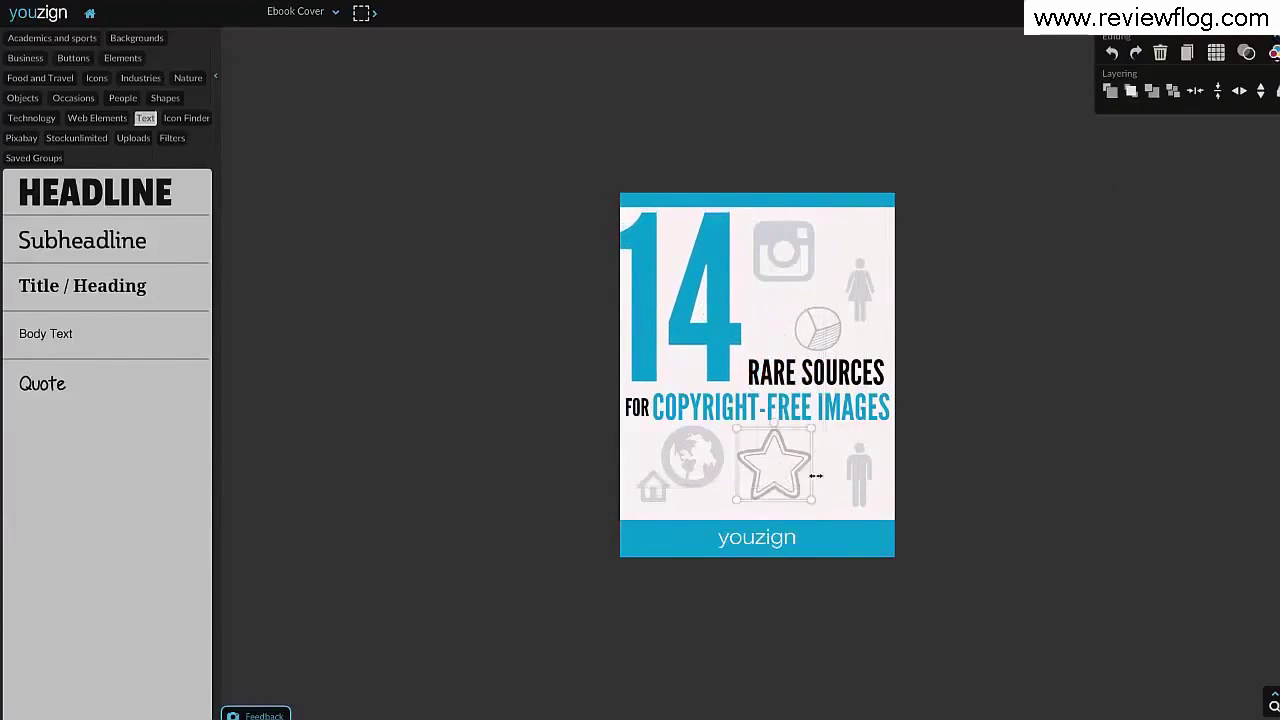
click(697, 476)
click(655, 488)
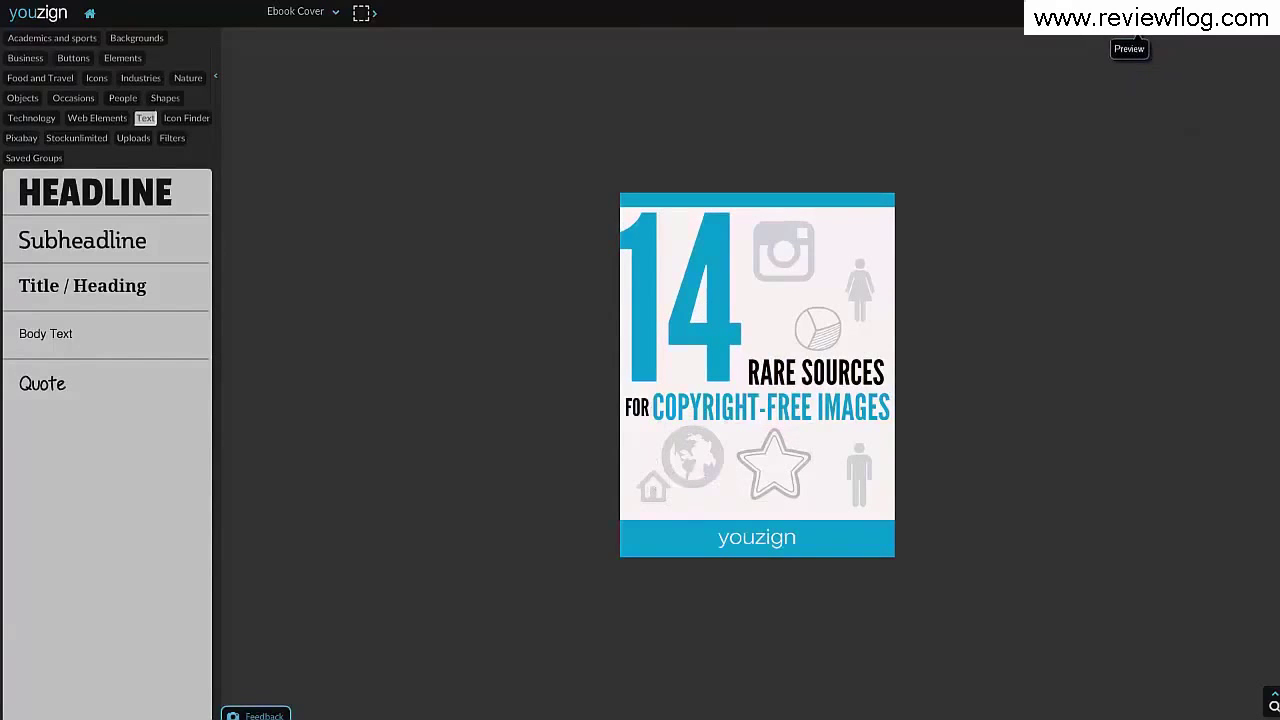
click(1136, 38)
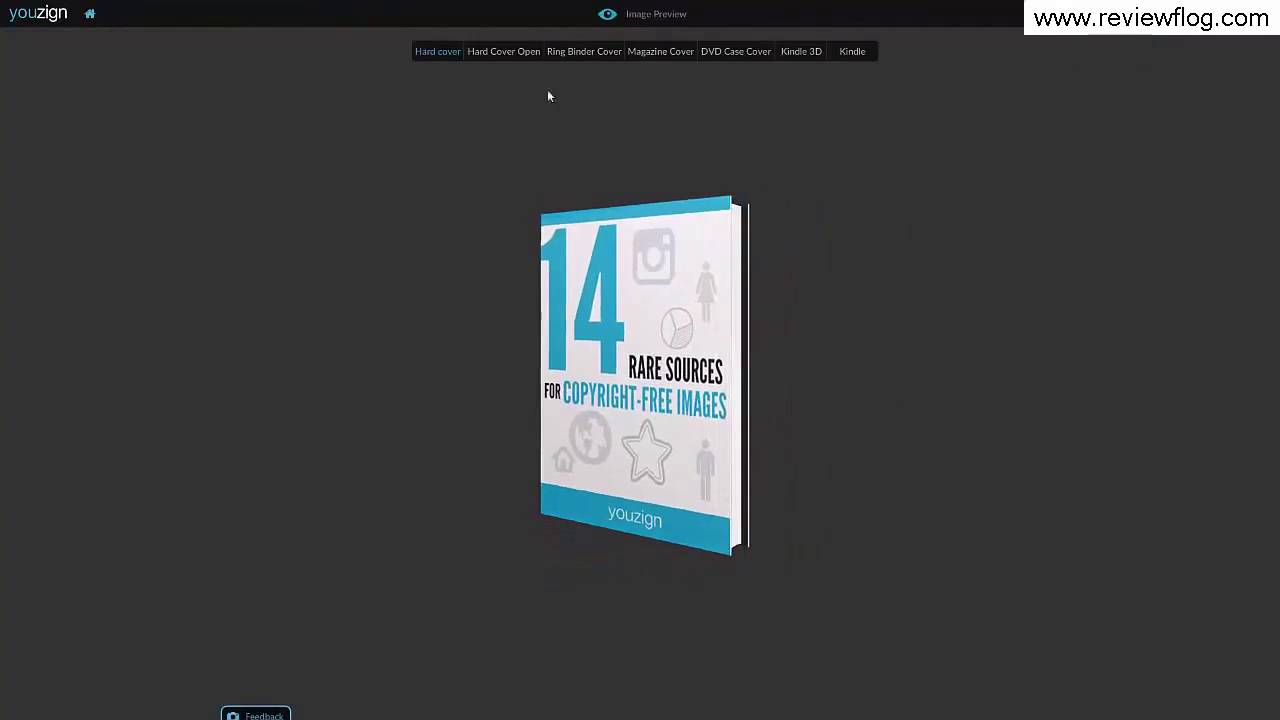
click(497, 52)
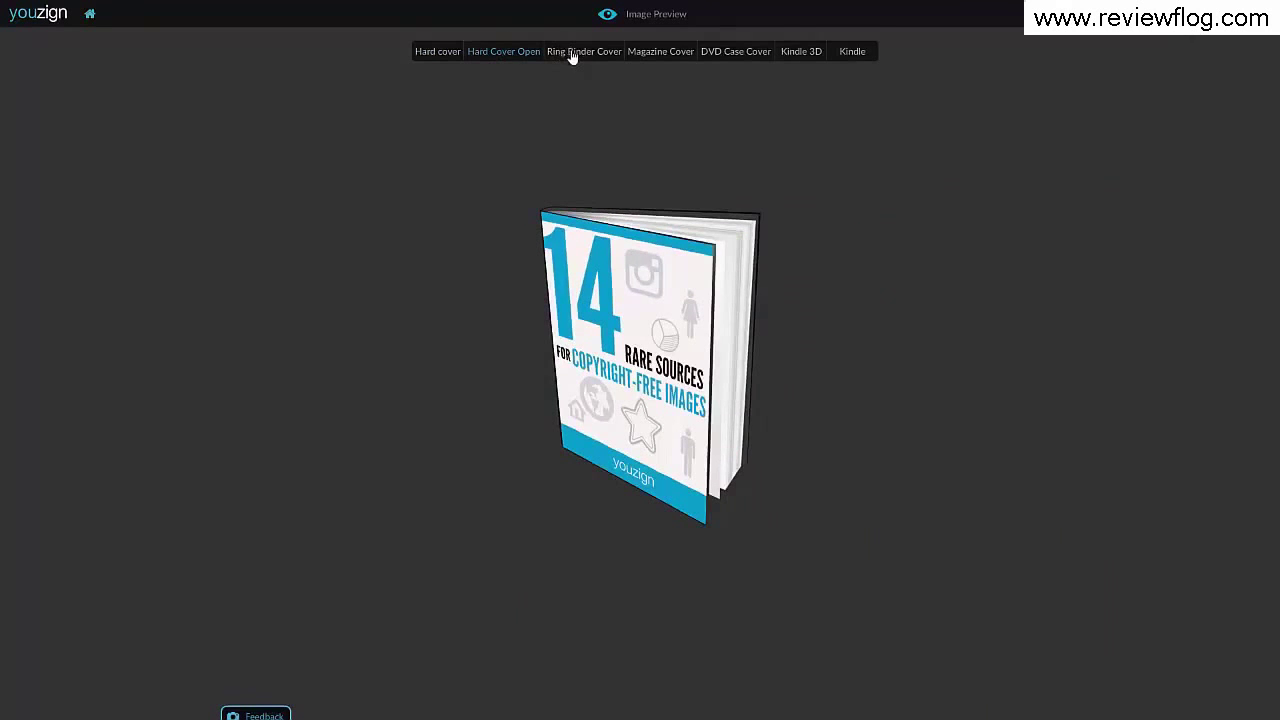
click(572, 55)
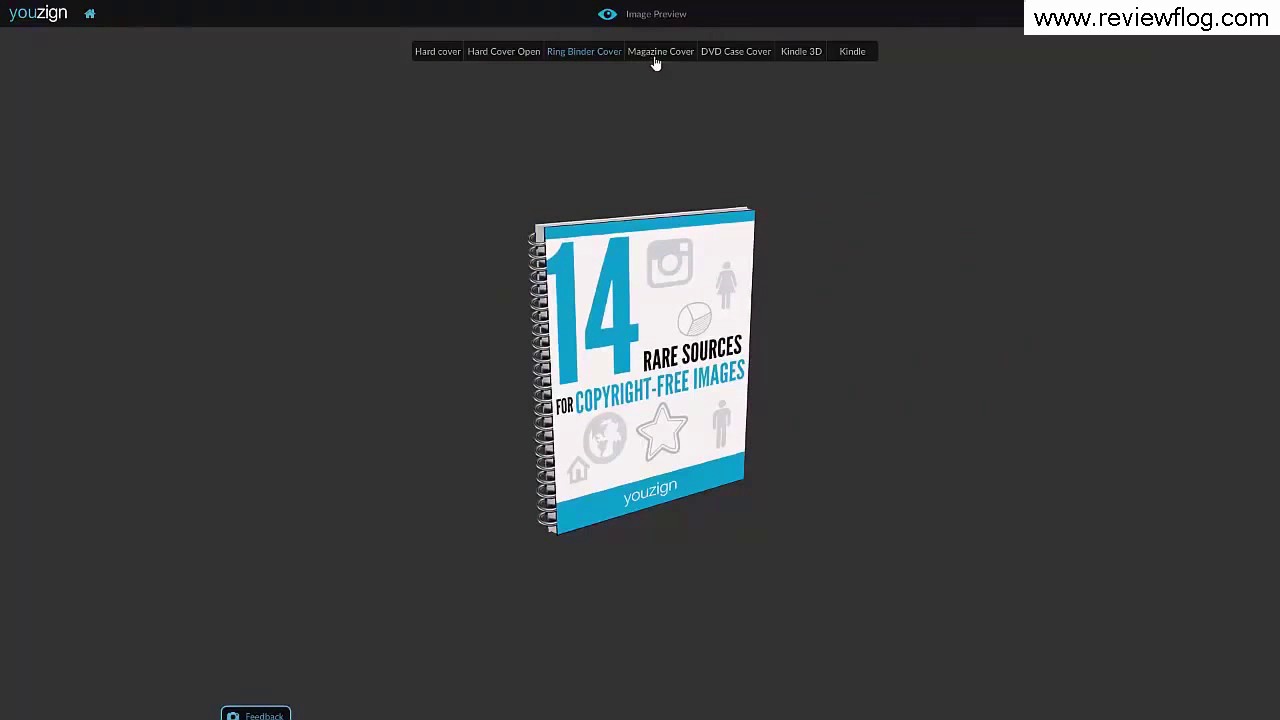
click(655, 55)
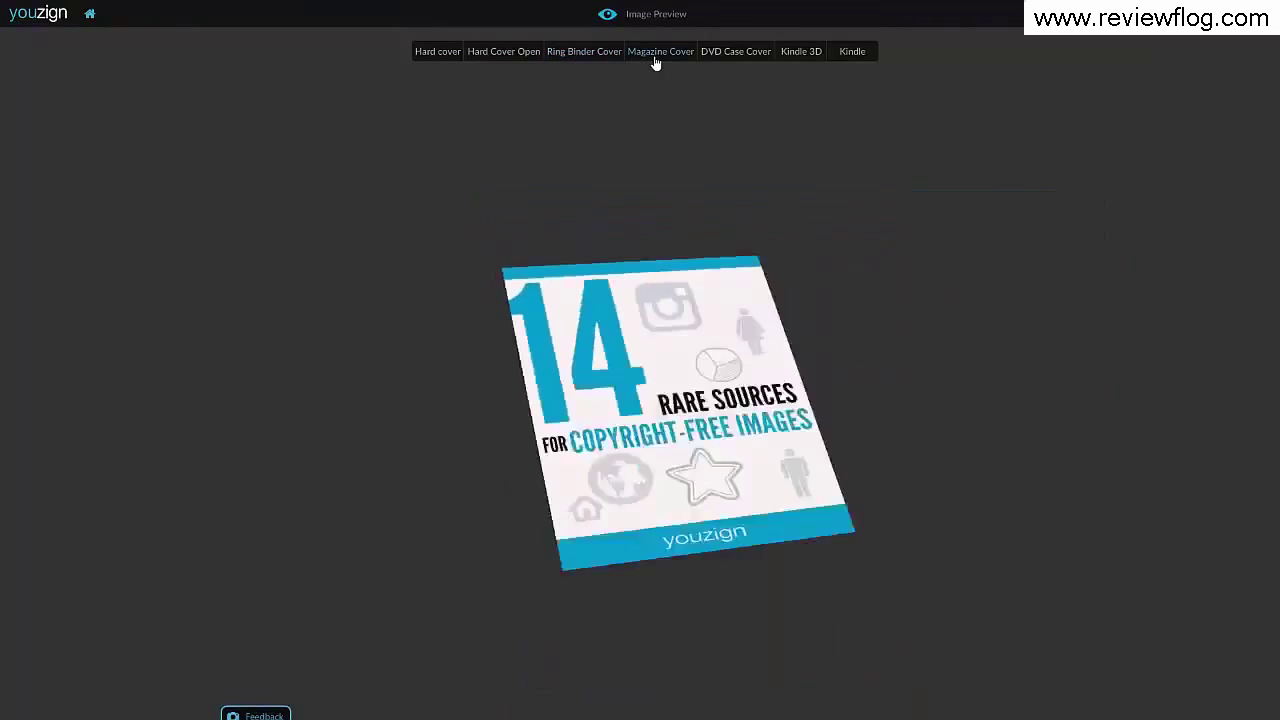
click(754, 58)
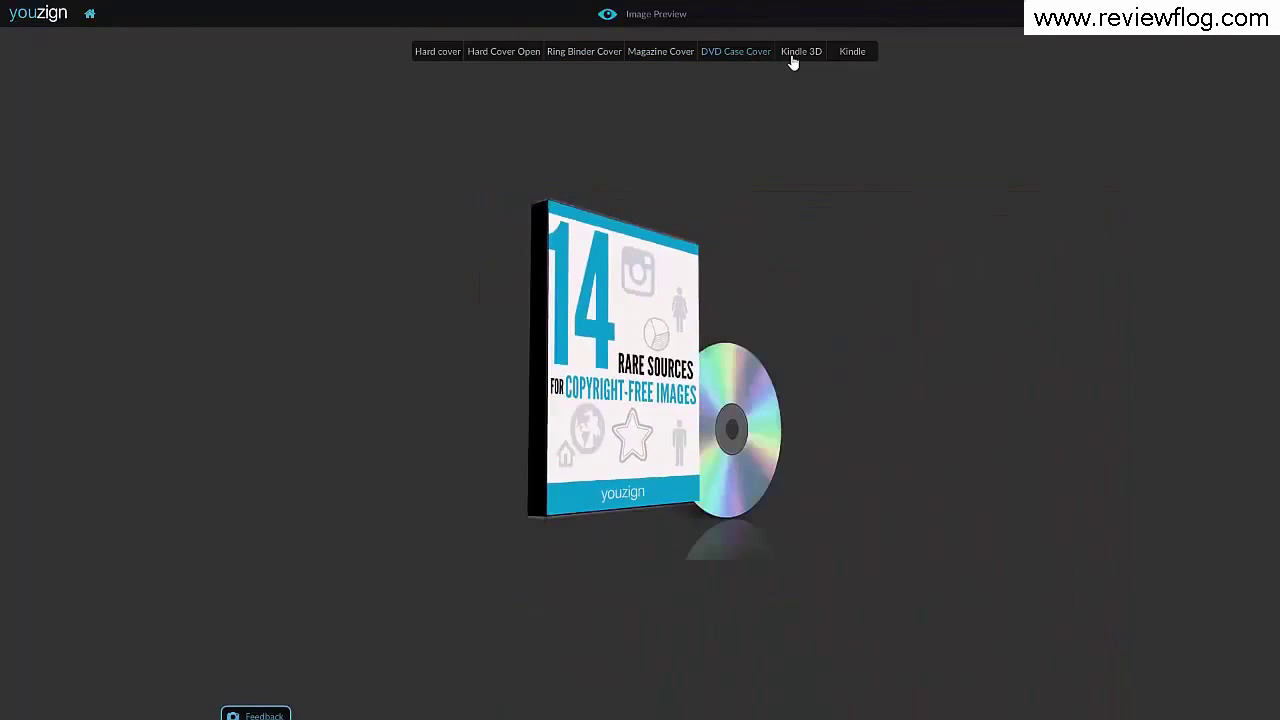
click(792, 60)
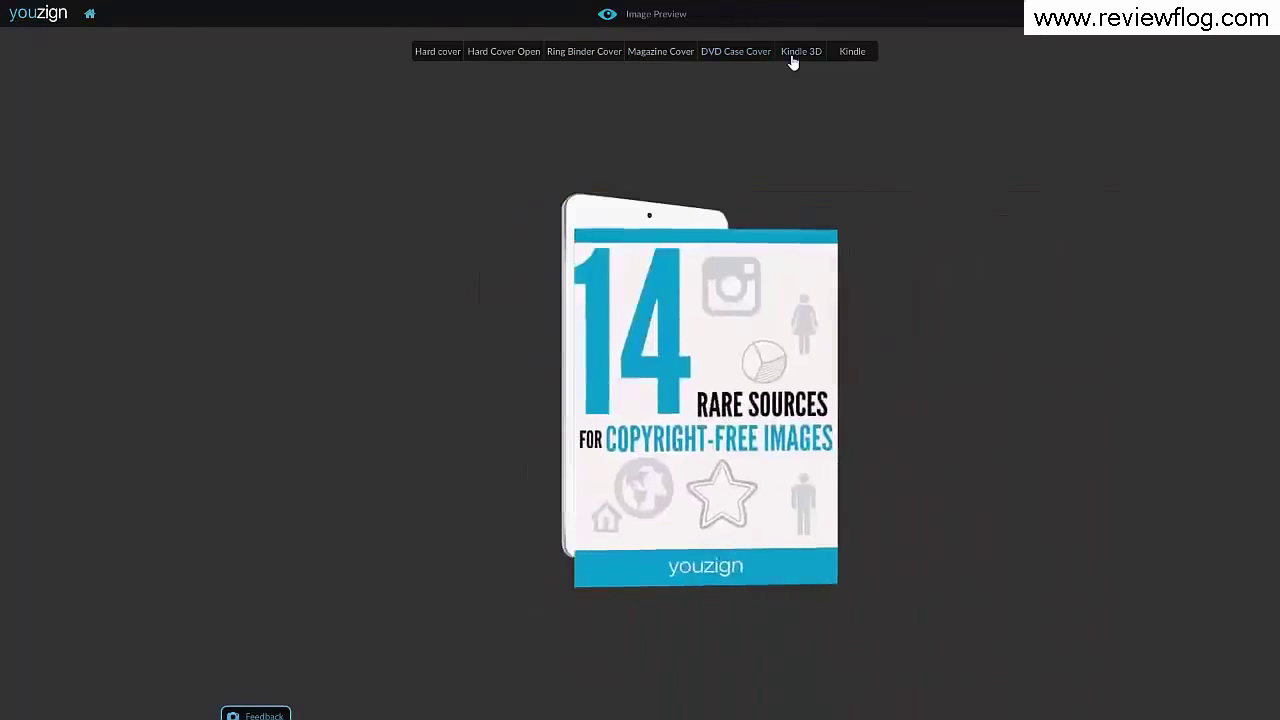
click(855, 52)
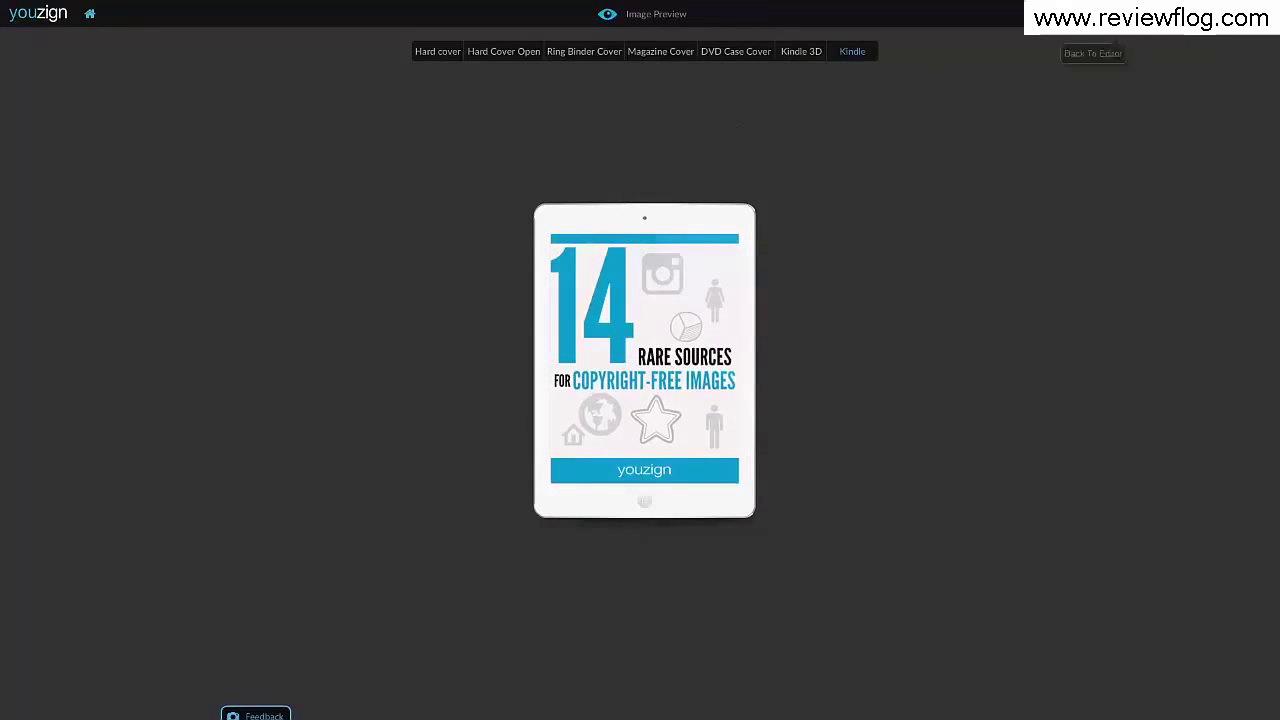
Leave the mockup preview and editor for the templates library and scroll down.
click(1113, 40)
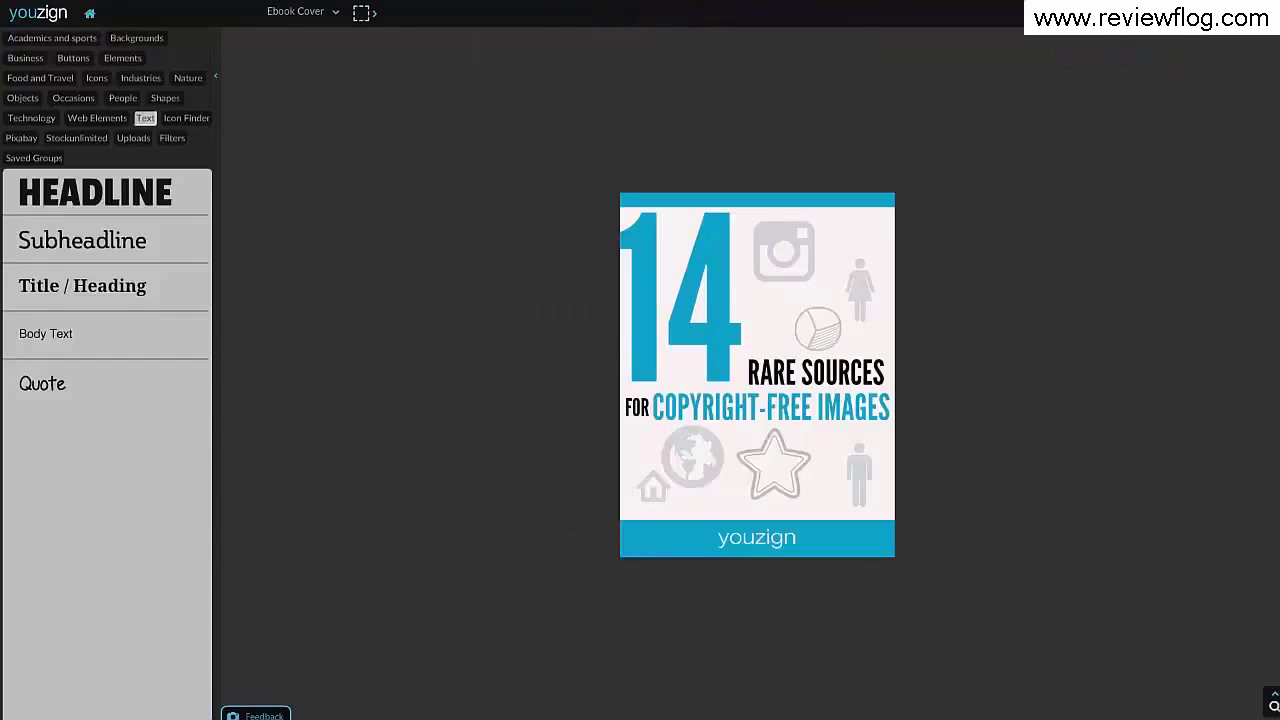
click(89, 20)
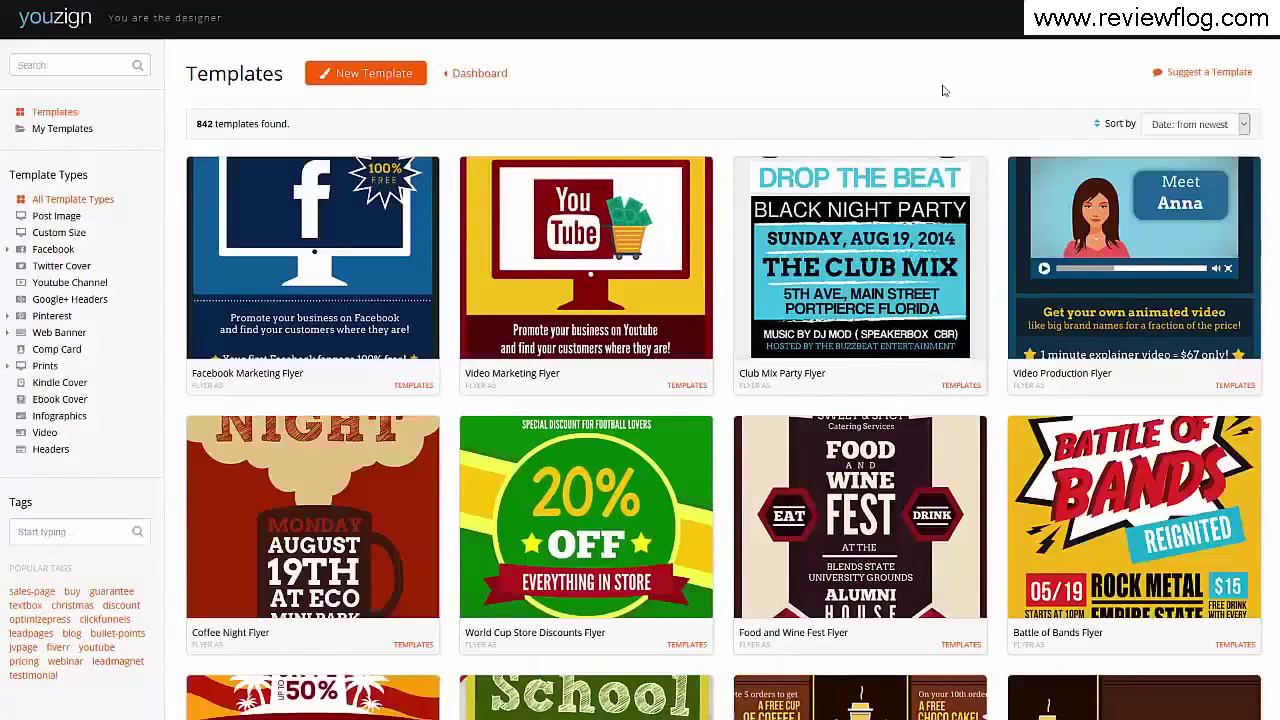
scroll(646, 100, down, 1)
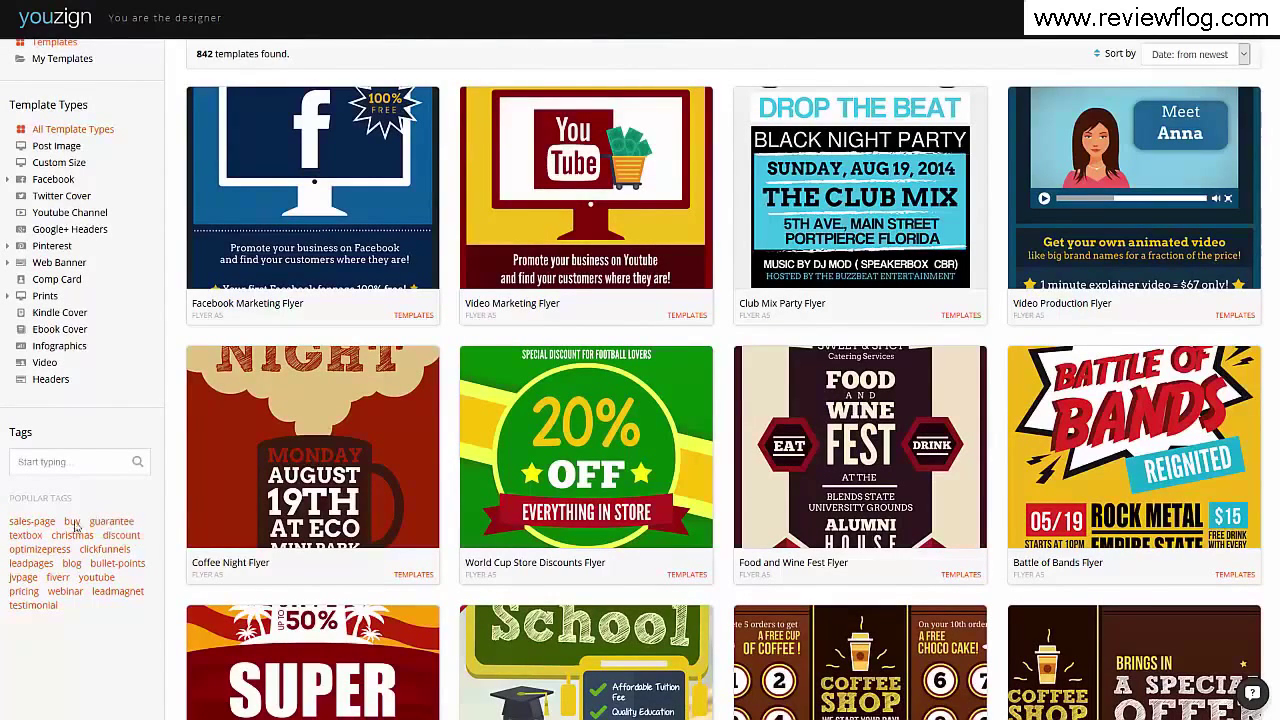
Filter the templates by the clickfunnels tag and scroll through the 93 results.
click(93, 552)
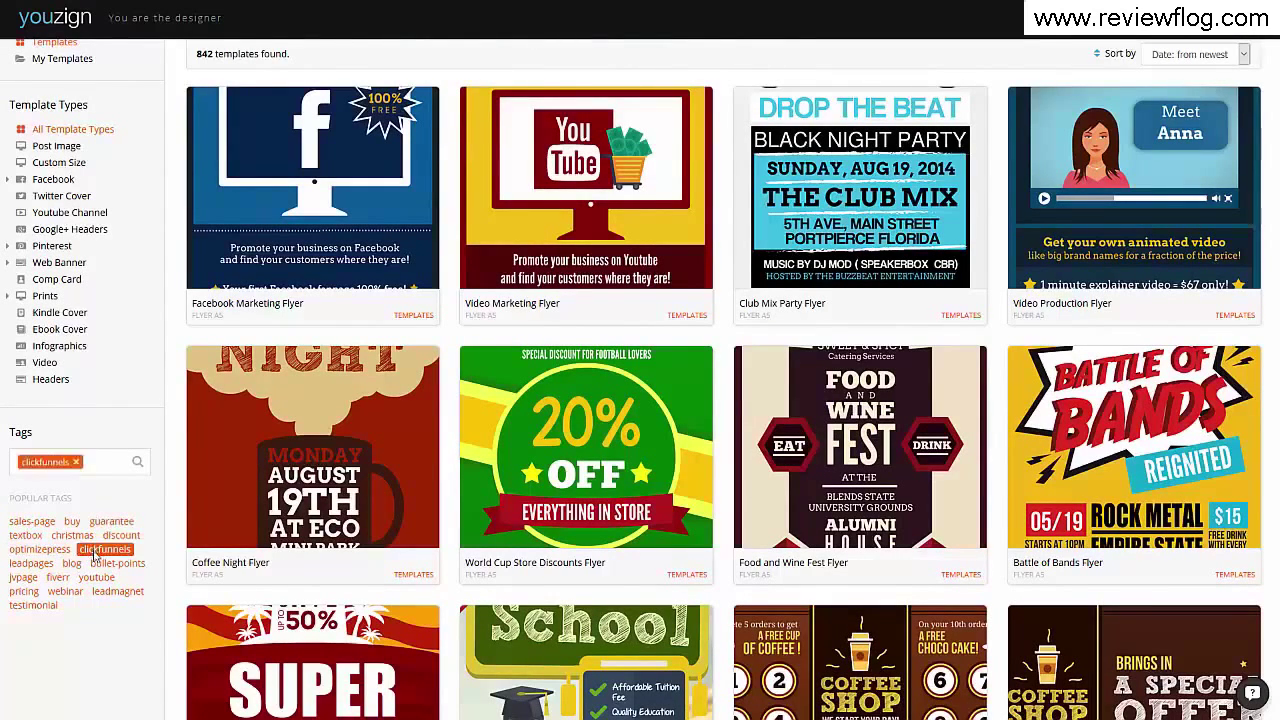
click(138, 468)
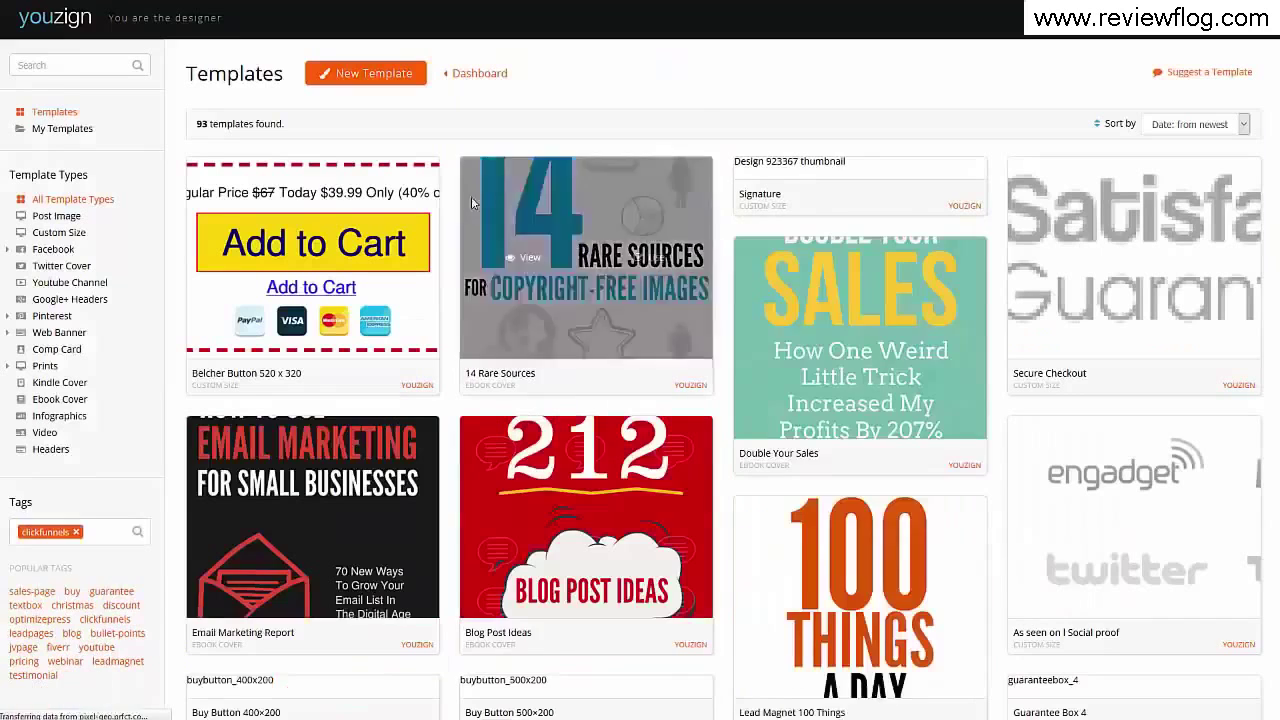
scroll(995, 122, down, 1)
scroll(995, 122, down, 4)
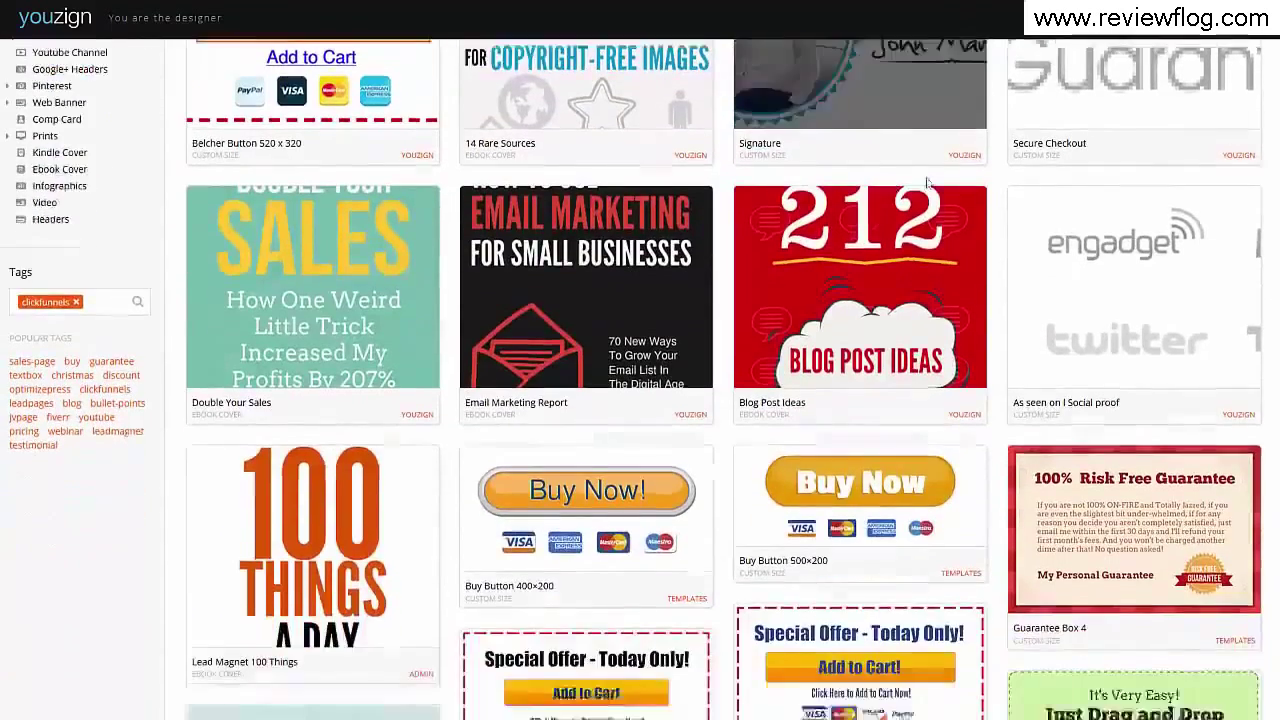
scroll(1120, 296, down, 3)
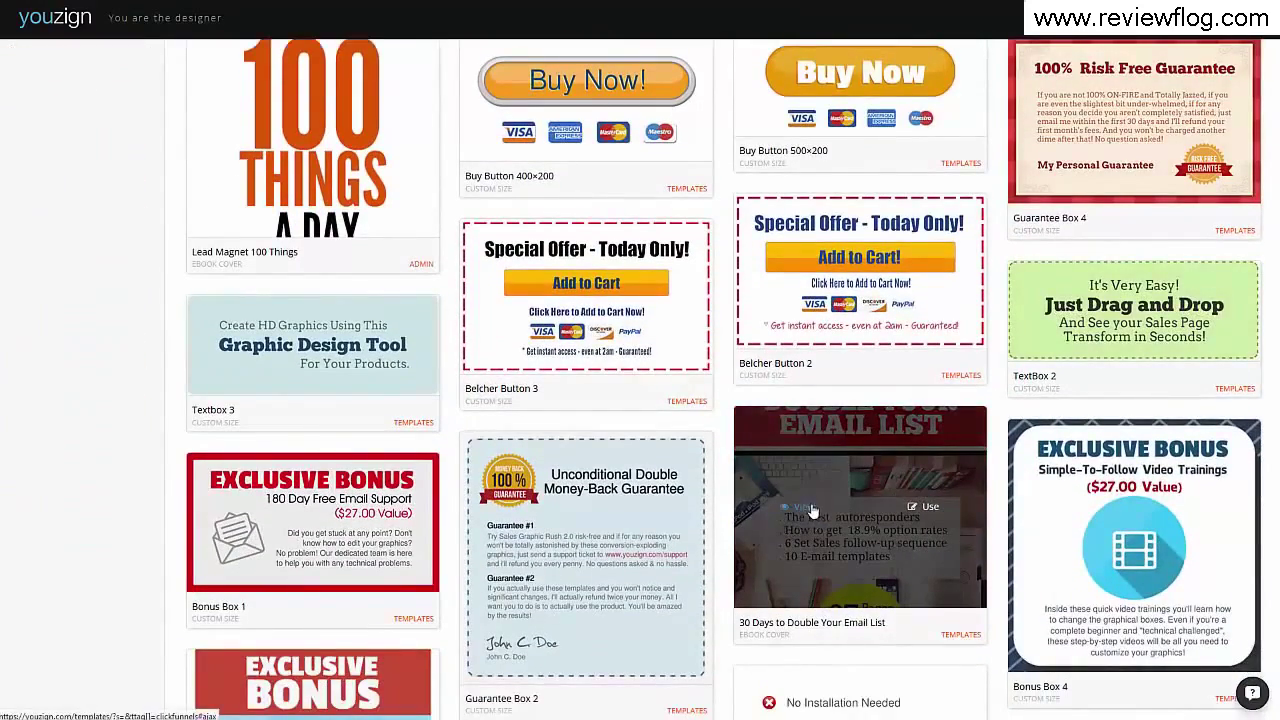
Preview the 30 Days to Double Your Email List template, close it, and keep browsing.
click(808, 509)
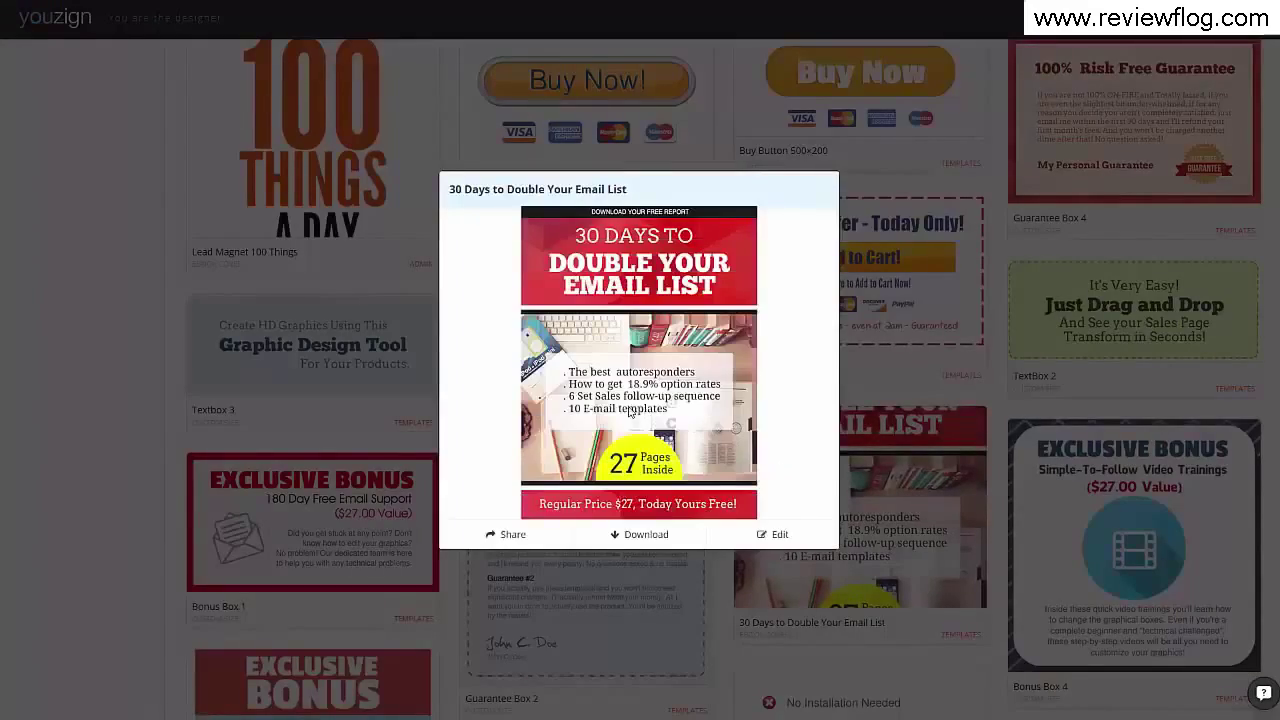
click(959, 376)
scroll(307, 485, down, 4)
scroll(307, 485, down, 10)
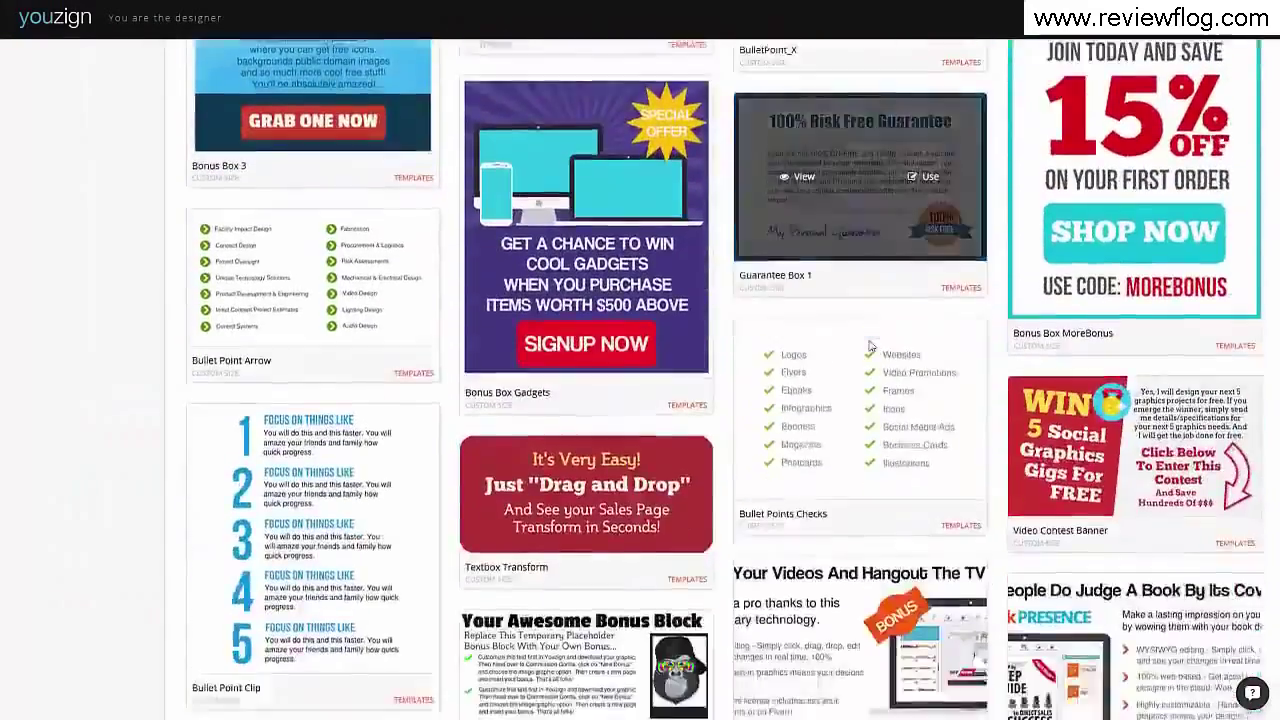
scroll(872, 374, down, 15)
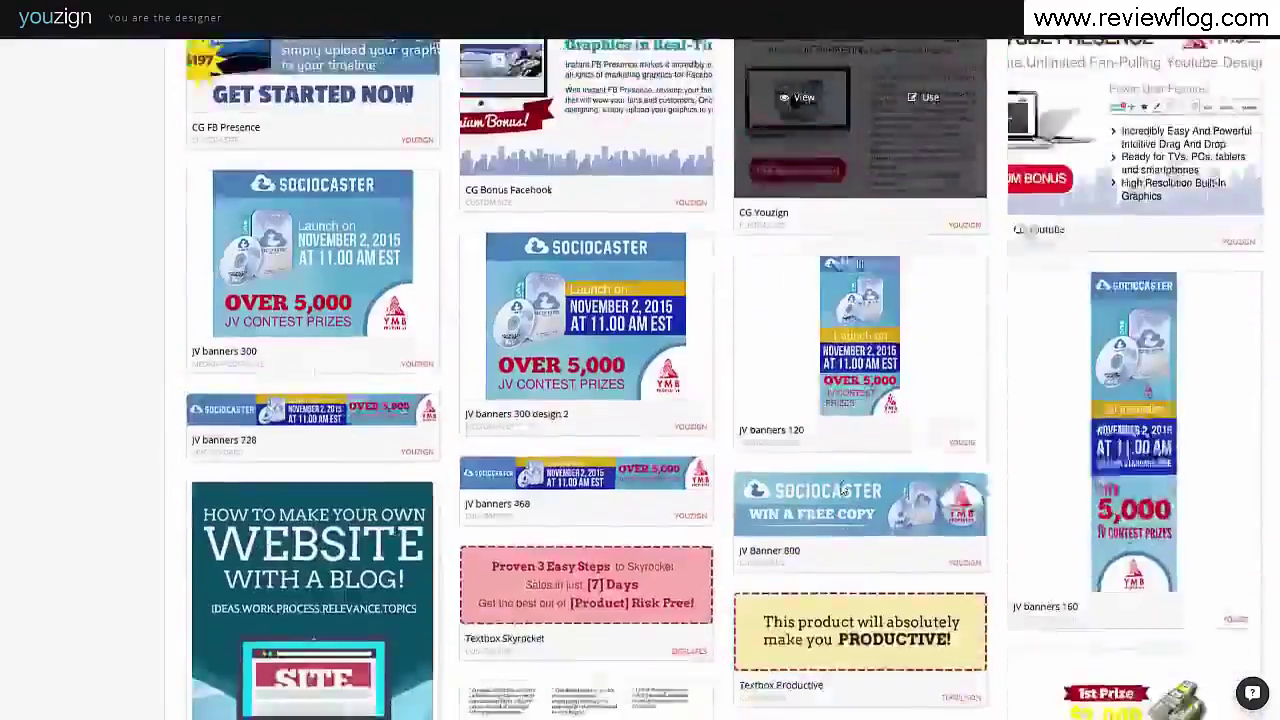
scroll(842, 490, down, 10)
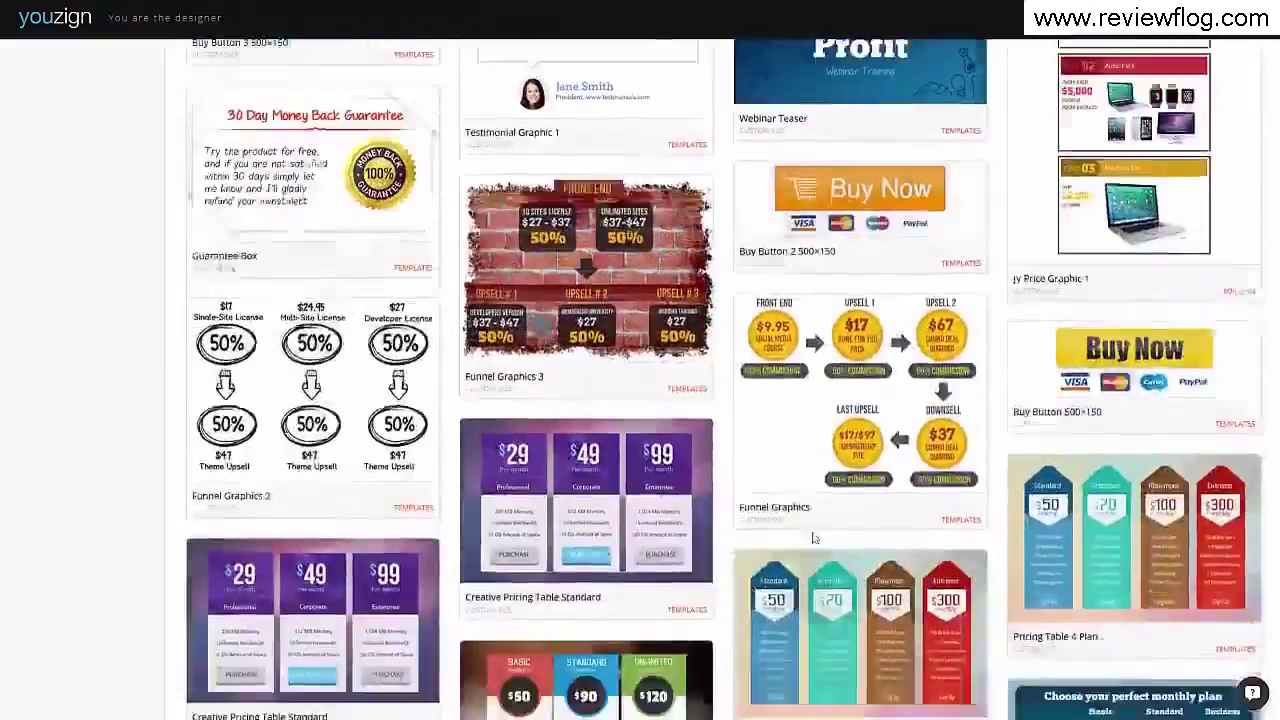
scroll(724, 400, down, 10)
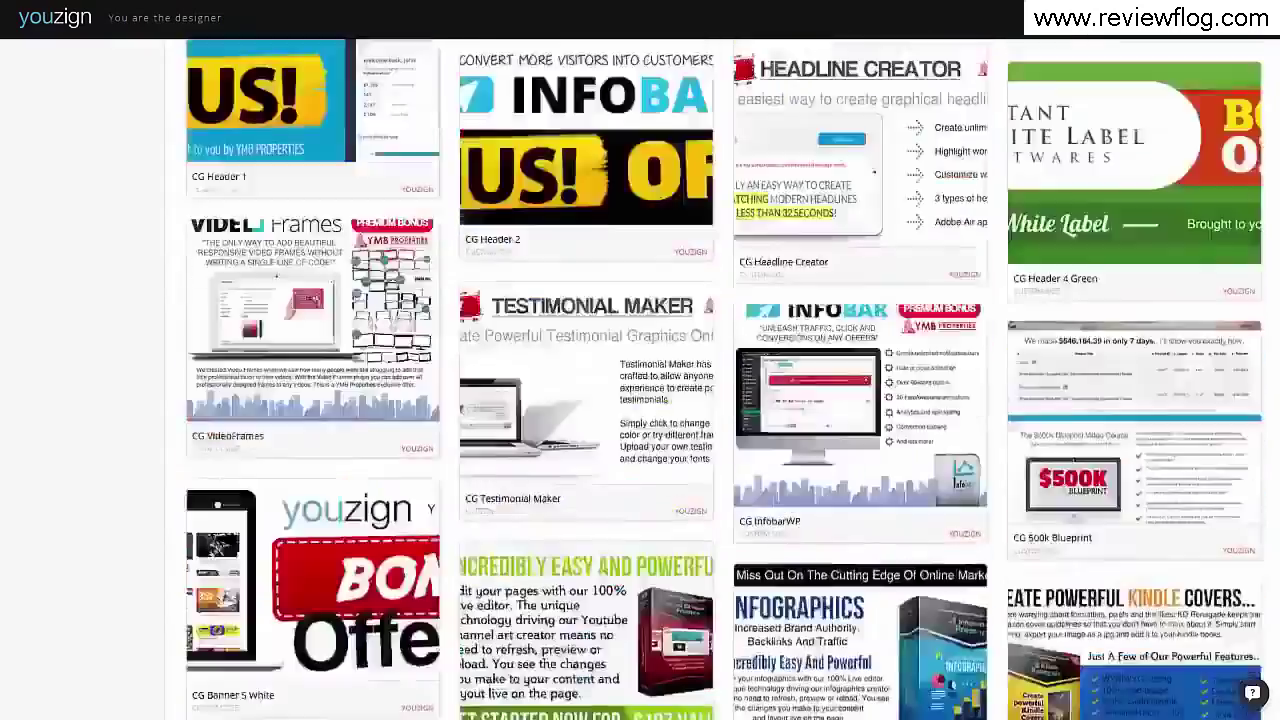
scroll(724, 400, up, 15)
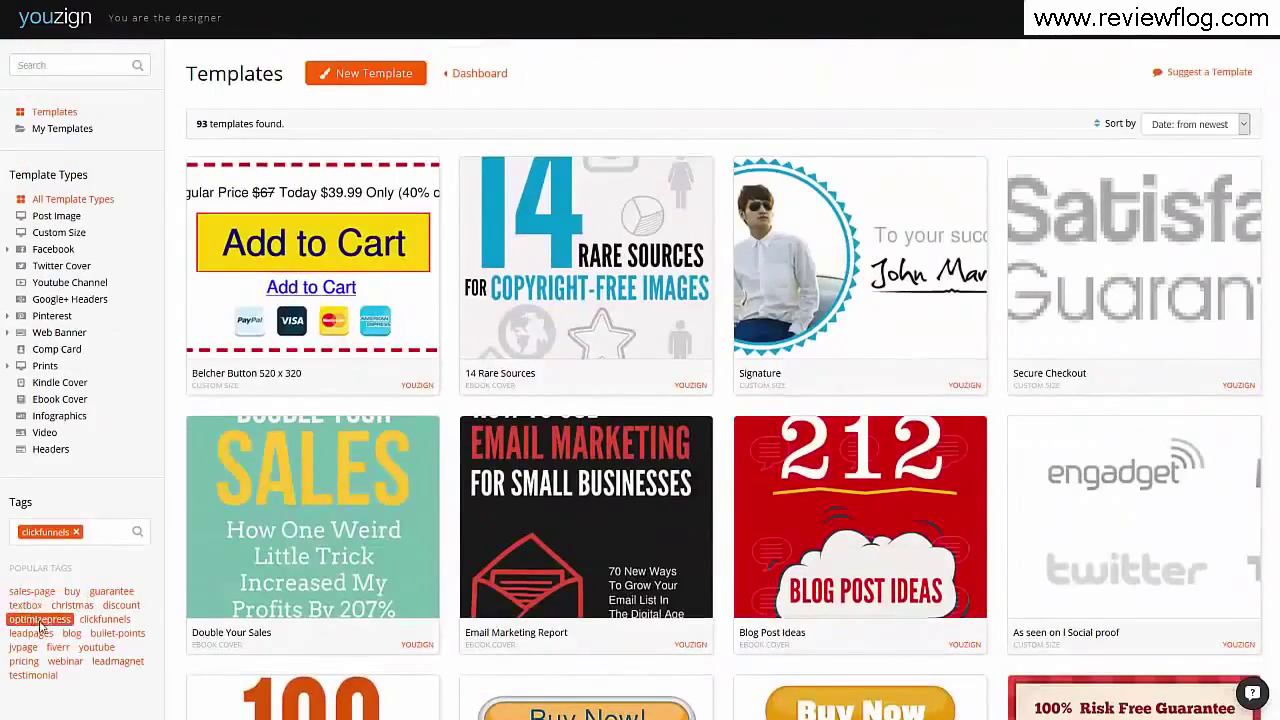
Add the leadmagnet tag to the filter and remove the clickfunnels tag.
click(110, 662)
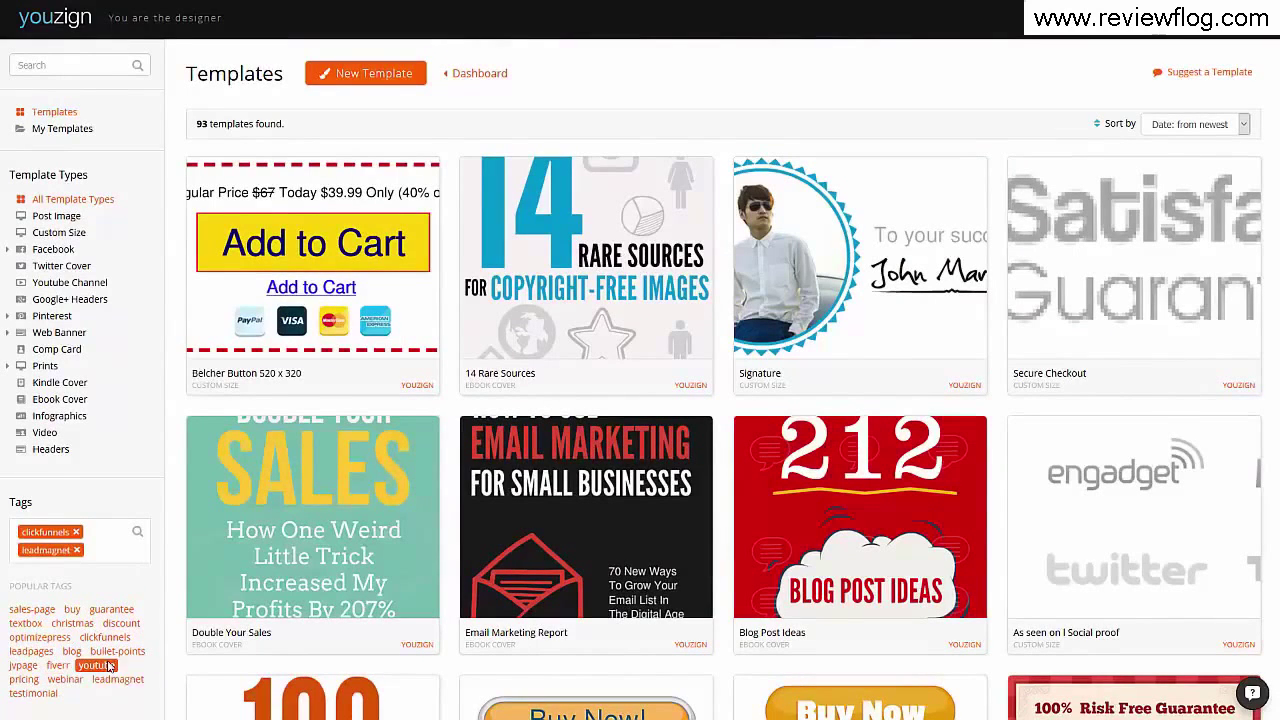
click(76, 532)
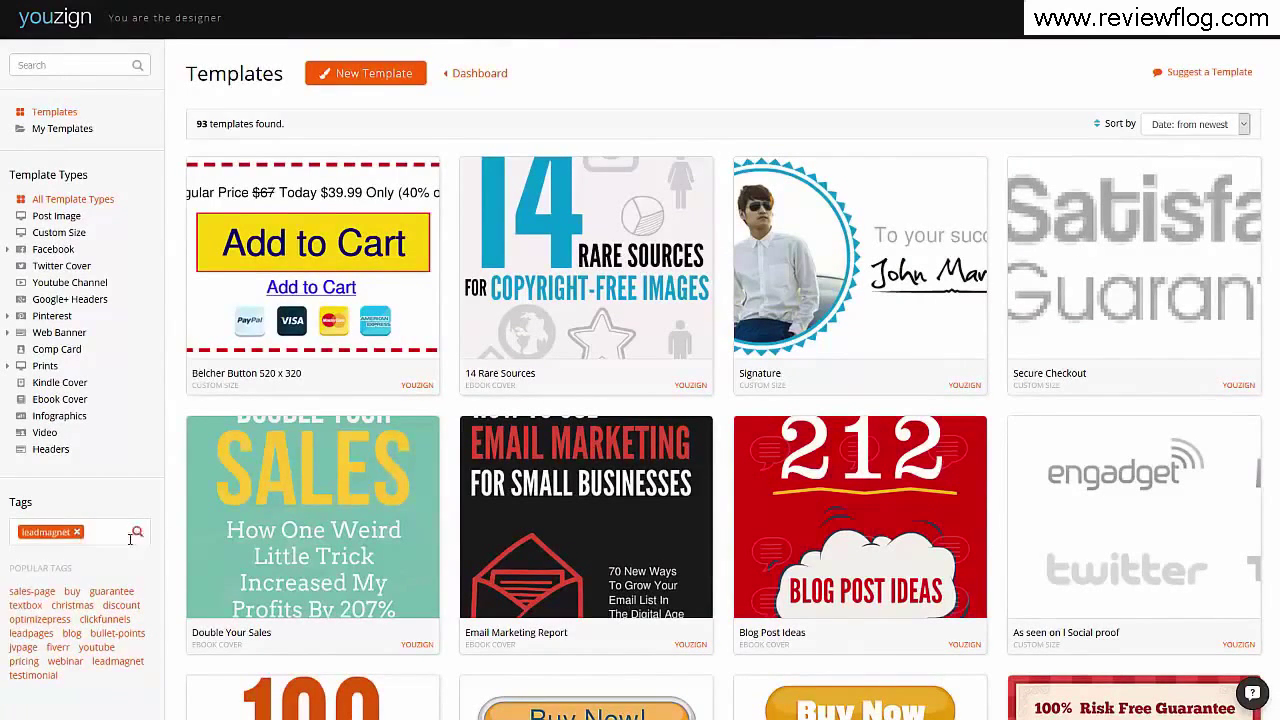